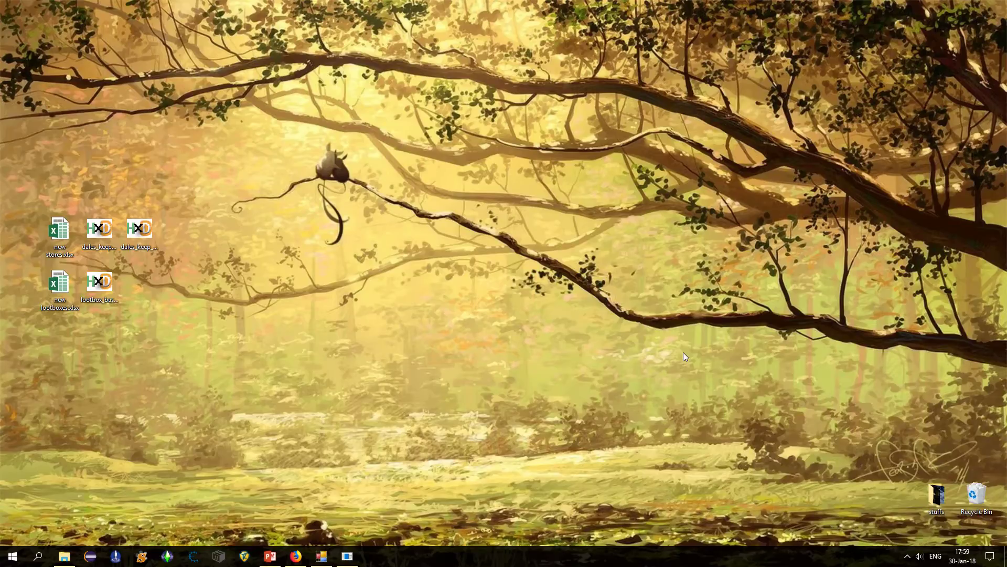
# Step: Select the 64-bit Mod Maker v1.1 project in DAIToolsSuite Loader and switch to the DAI Mod Maker window
pyautogui.click(330, 552)
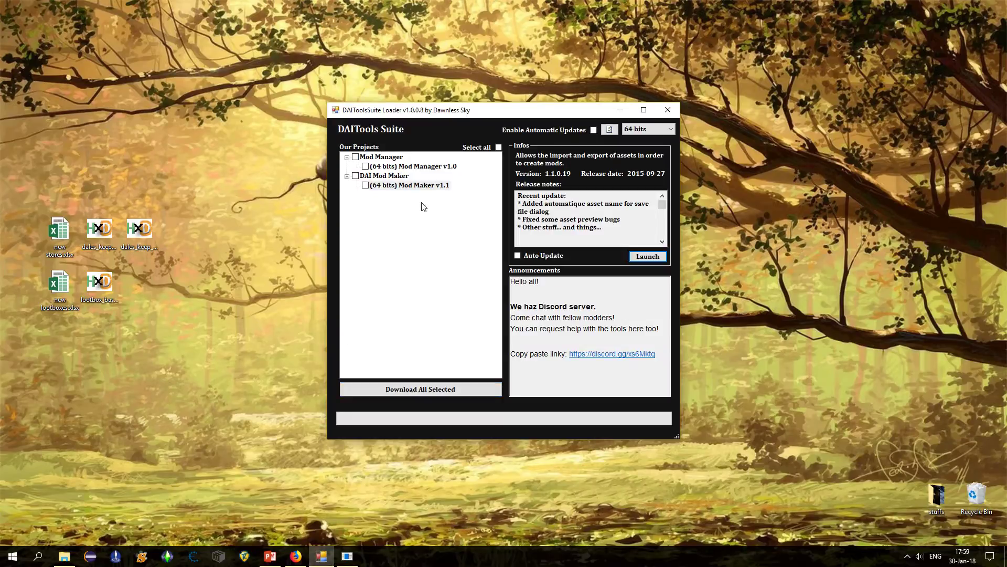
pyautogui.click(413, 186)
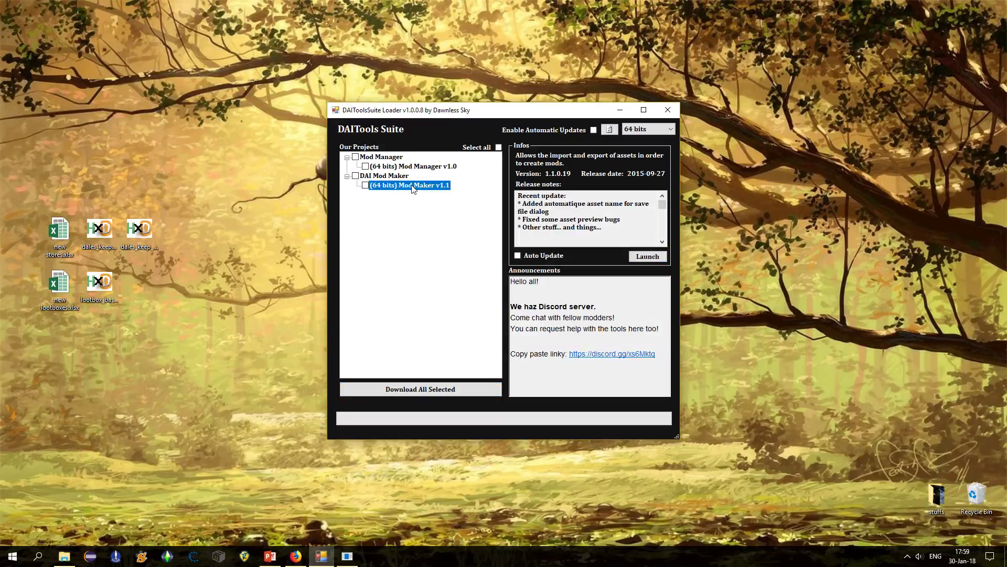
pyautogui.click(359, 557)
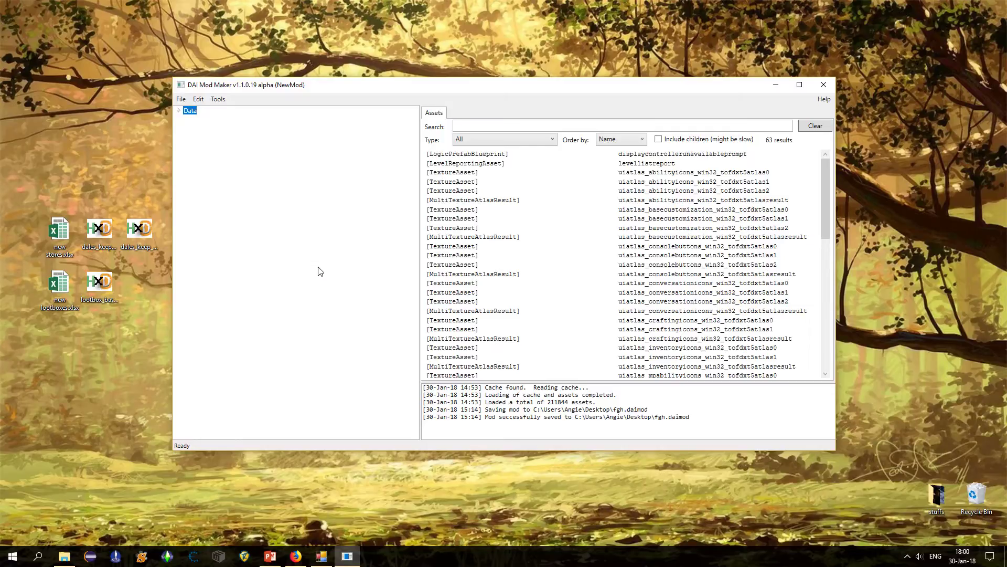
# Step: Expand the Data tree through da3 and designcontent to lootobjects and look through its subfolders
pyautogui.click(179, 112)
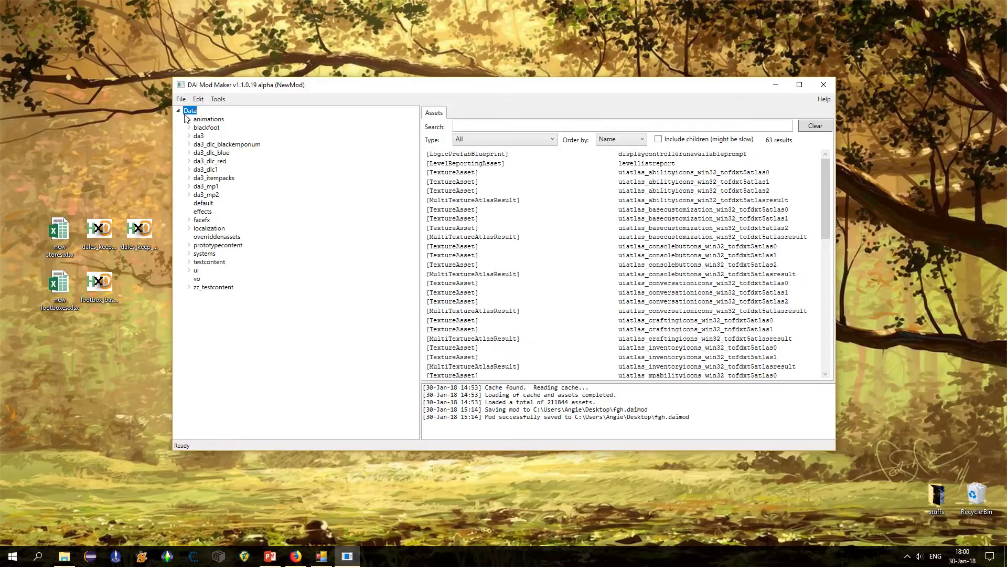
pyautogui.click(190, 136)
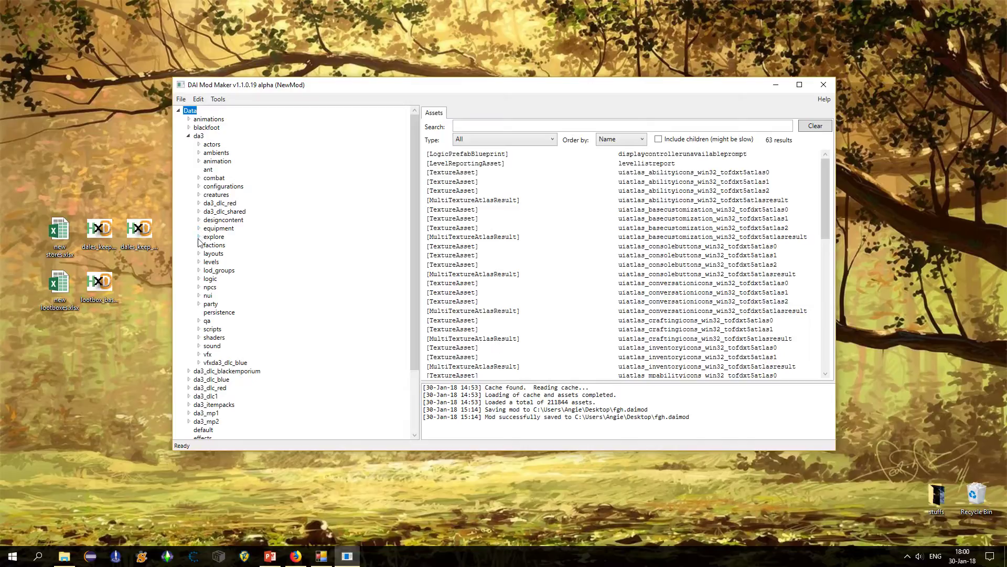
pyautogui.click(199, 220)
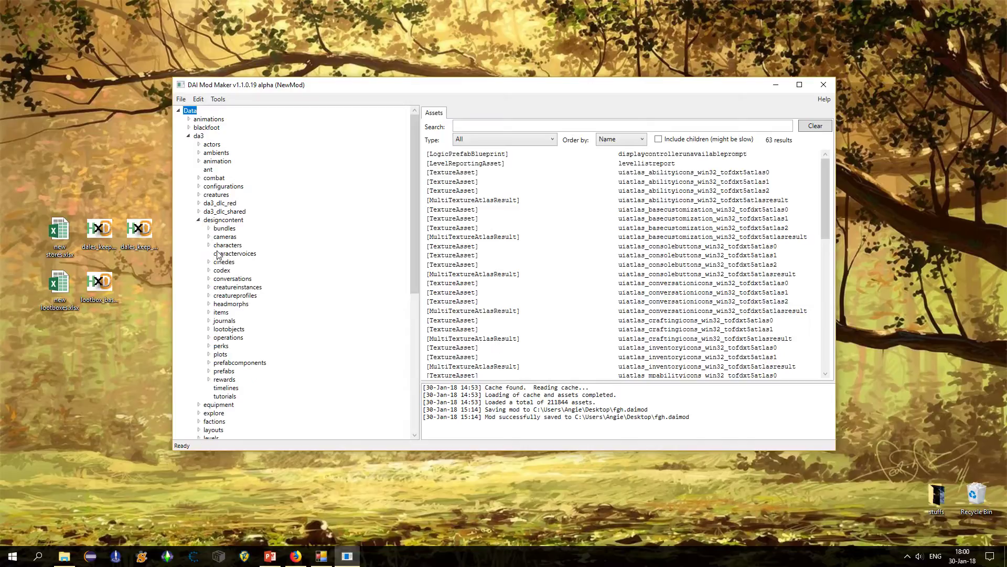
pyautogui.click(209, 329)
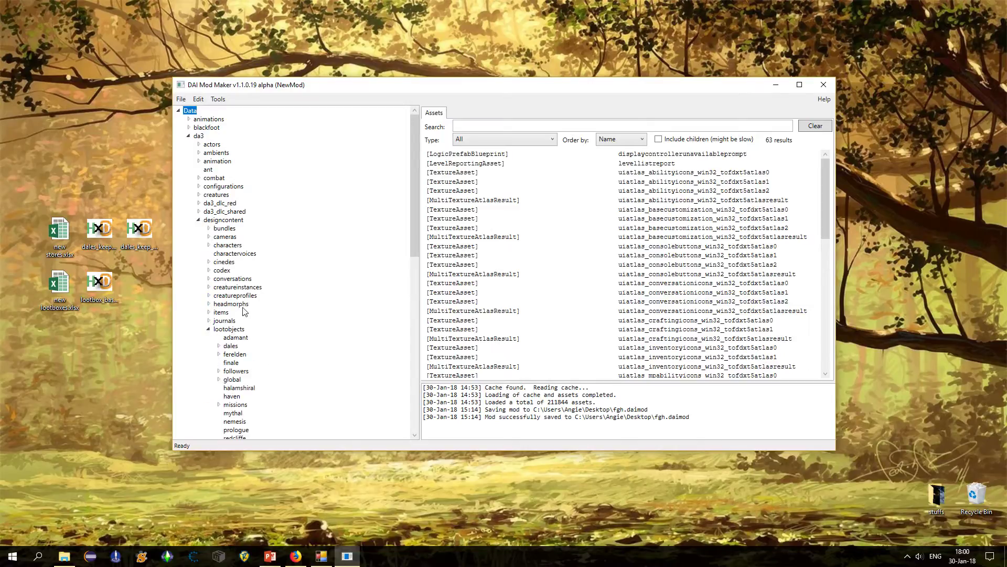
pyautogui.scroll(-11, 230, 281)
pyautogui.scroll(9, 229, 281)
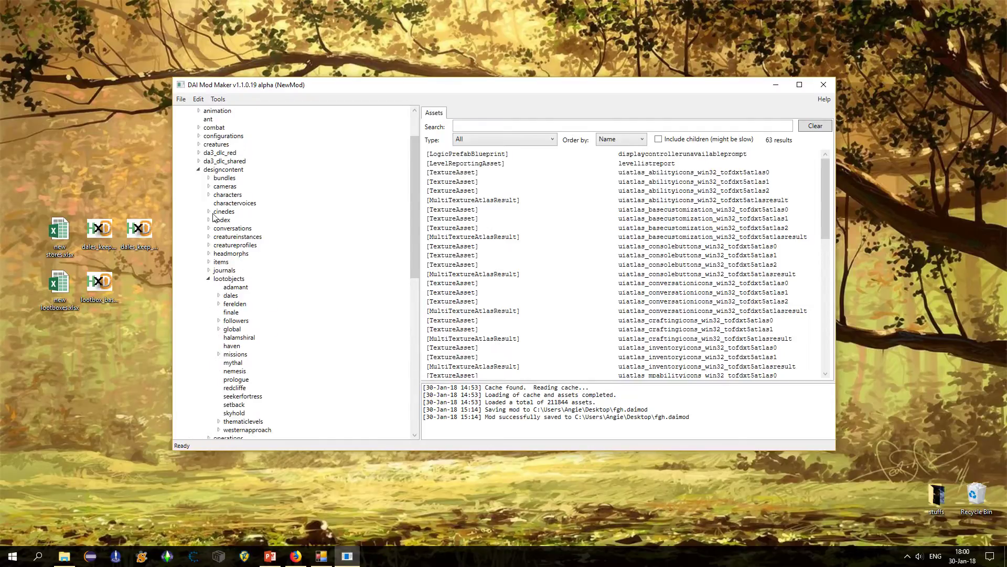
# Step: Collapse the lootobjects and designcontent folders and list the assets in the stores folder under da3 equipment
pyautogui.click(208, 279)
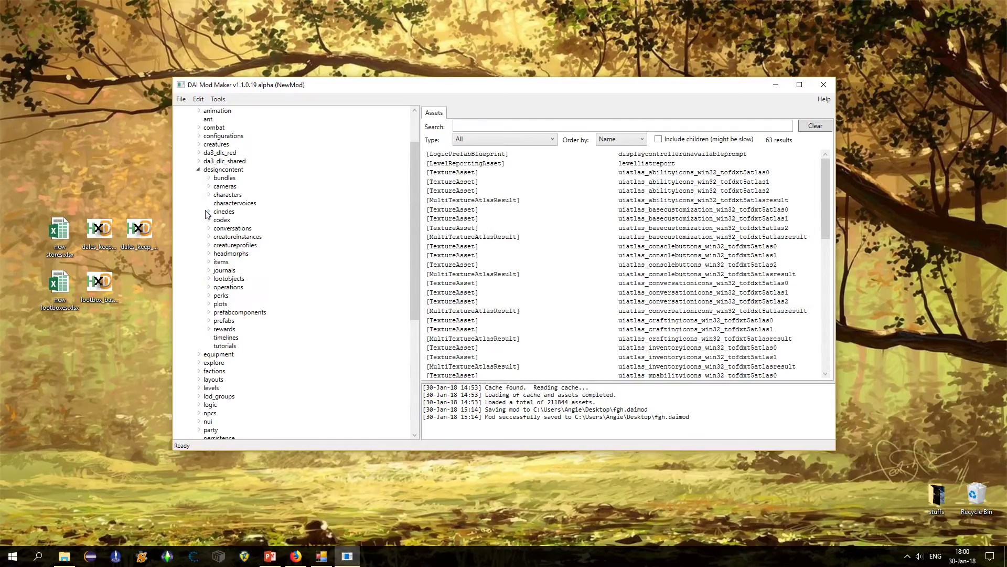
pyautogui.click(198, 169)
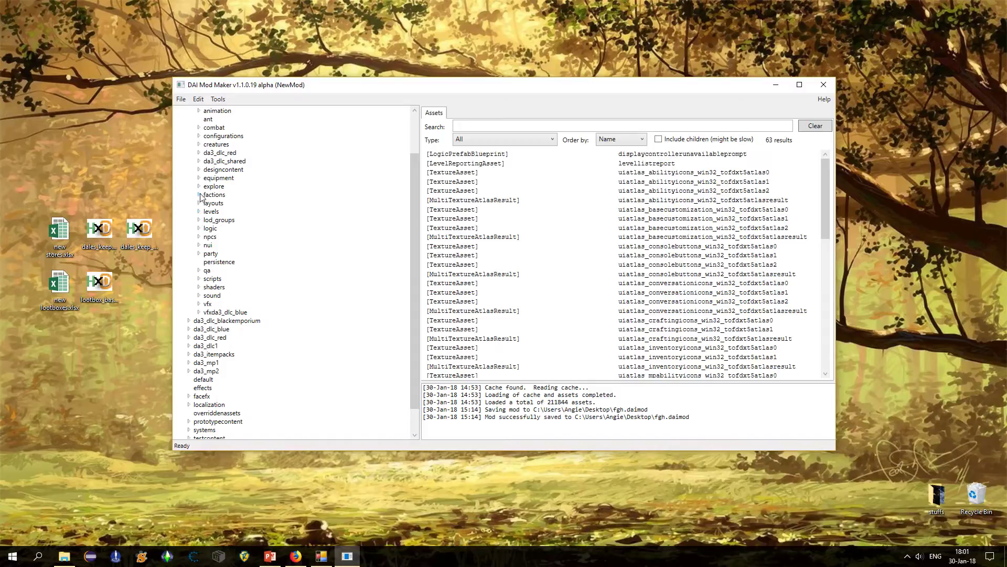
pyautogui.click(199, 178)
pyautogui.click(221, 287)
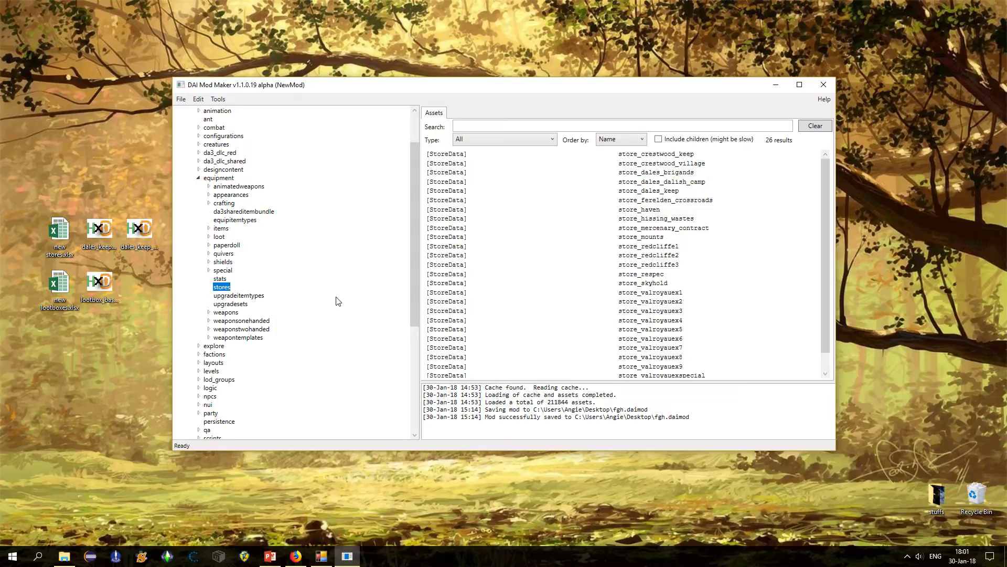
# Step: Look over the DLC folders in the data tree and open a preview of the store_haven asset
pyautogui.scroll(-7, 338, 301)
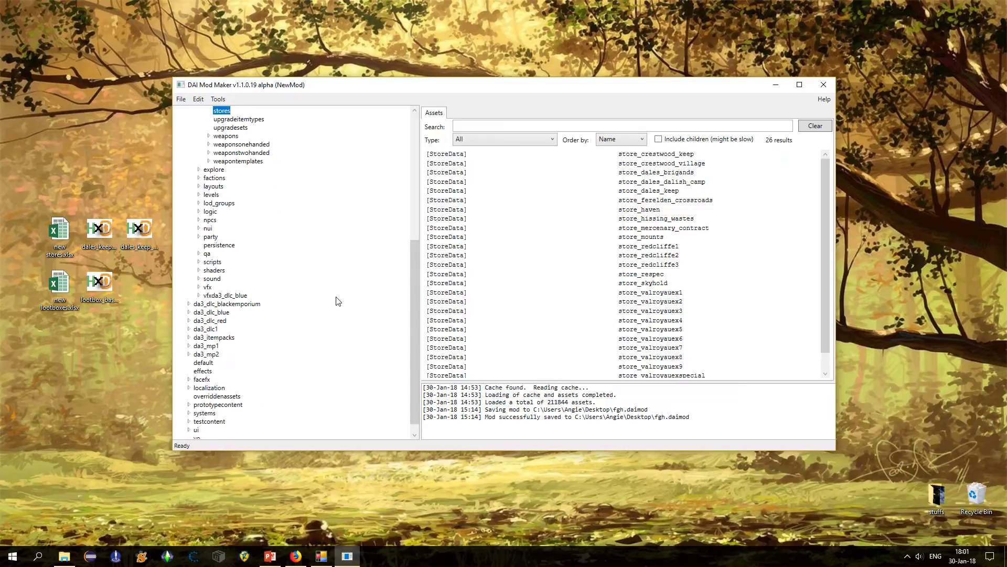
pyautogui.scroll(-1, 309, 318)
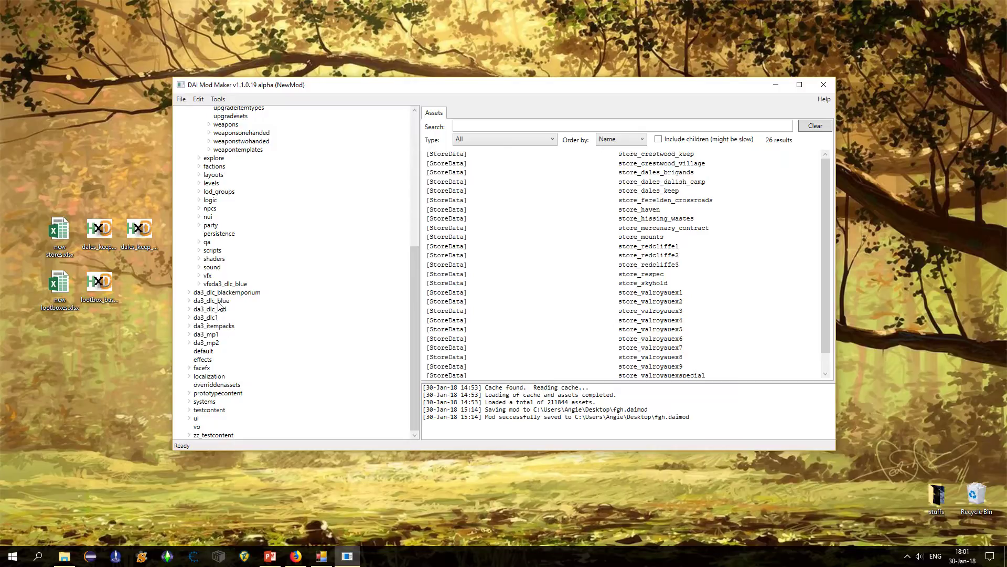
pyautogui.scroll(7, 220, 306)
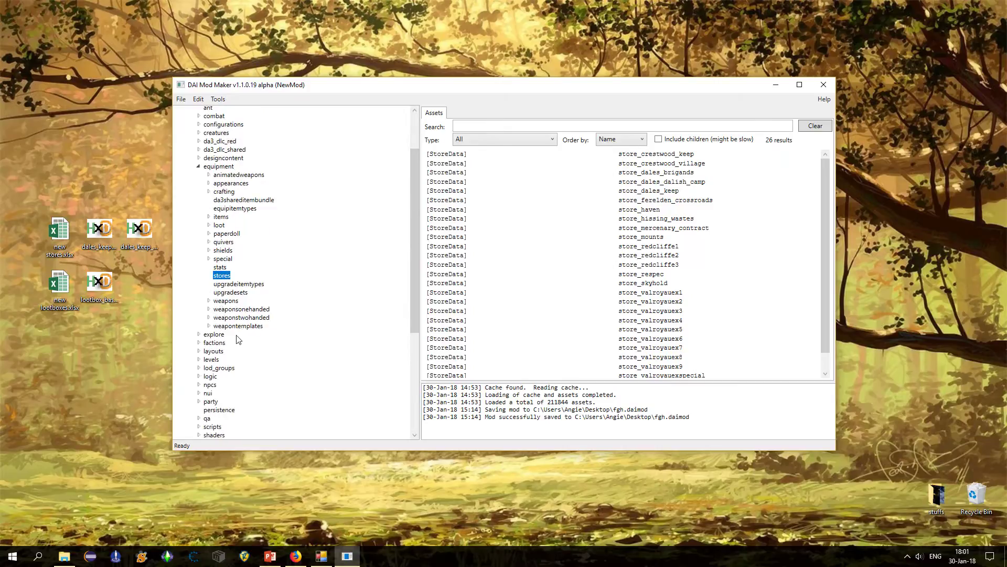
pyautogui.doubleClick(543, 211)
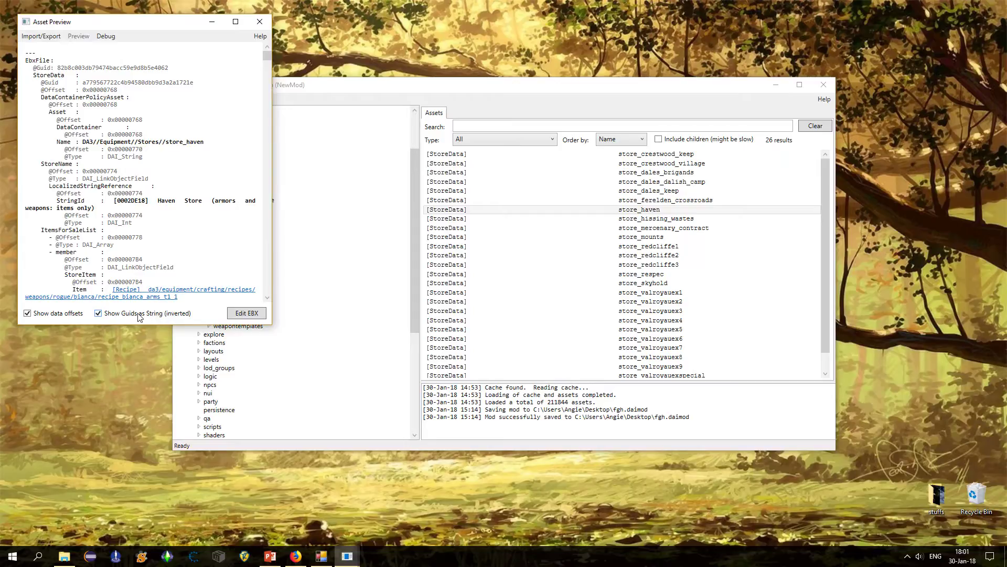
# Step: Examine the file and StoreData GUIDs in the store_haven preview, and the first sale item's reference, plot condition and NumberInStock entry
pyautogui.tripleClick(123, 66)
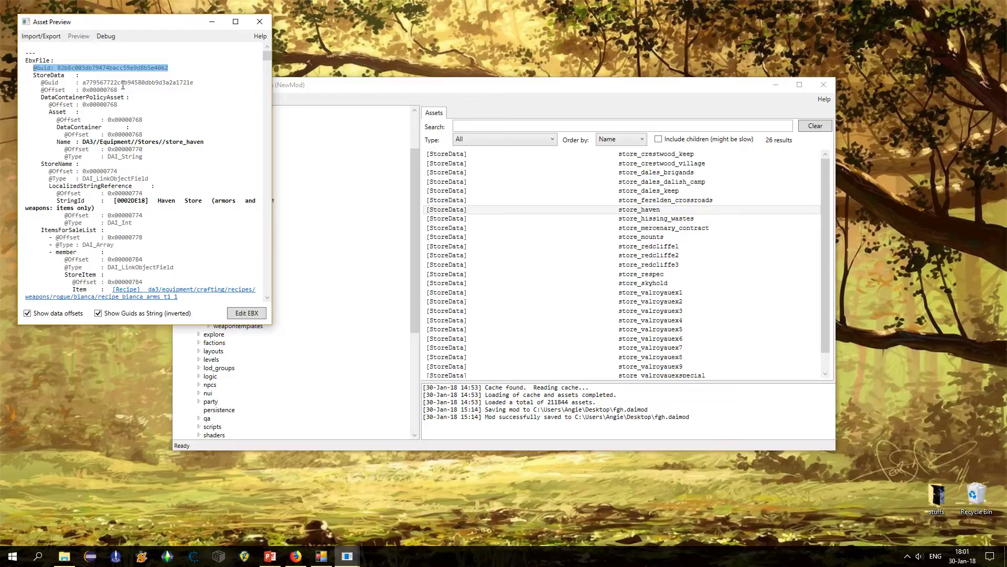
pyautogui.doubleClick(123, 84)
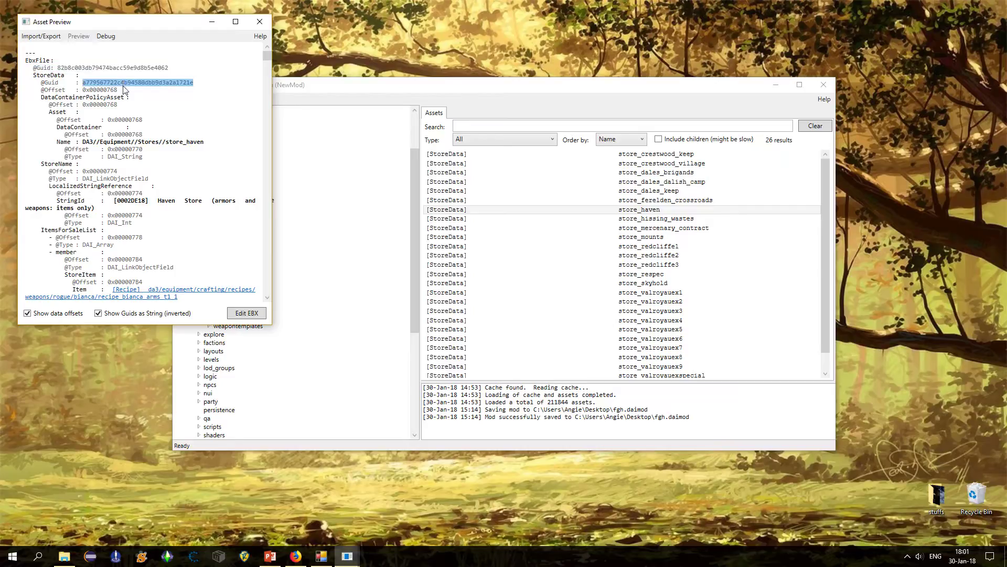
pyautogui.scroll(-1, 150, 131)
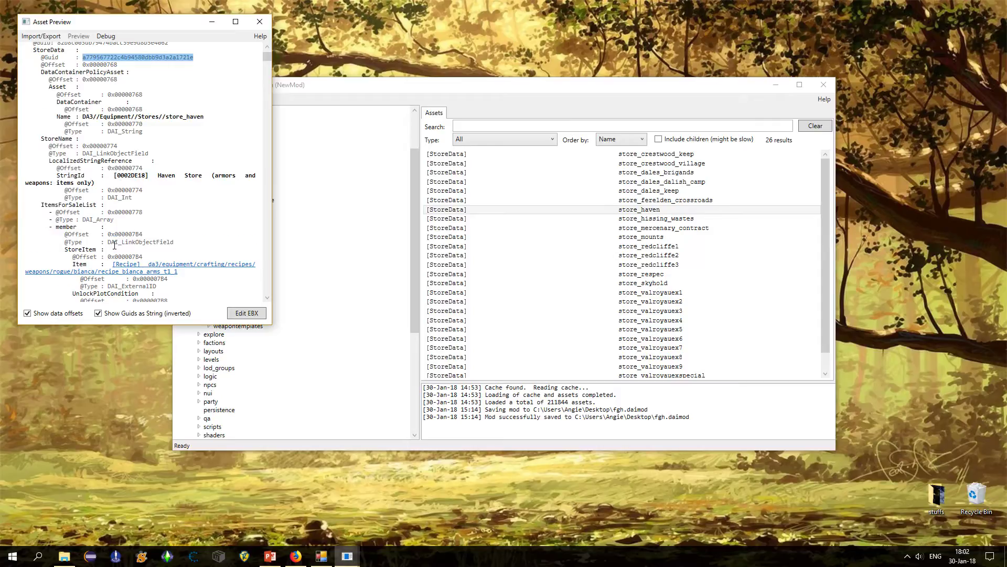
pyautogui.scroll(-6, 114, 245)
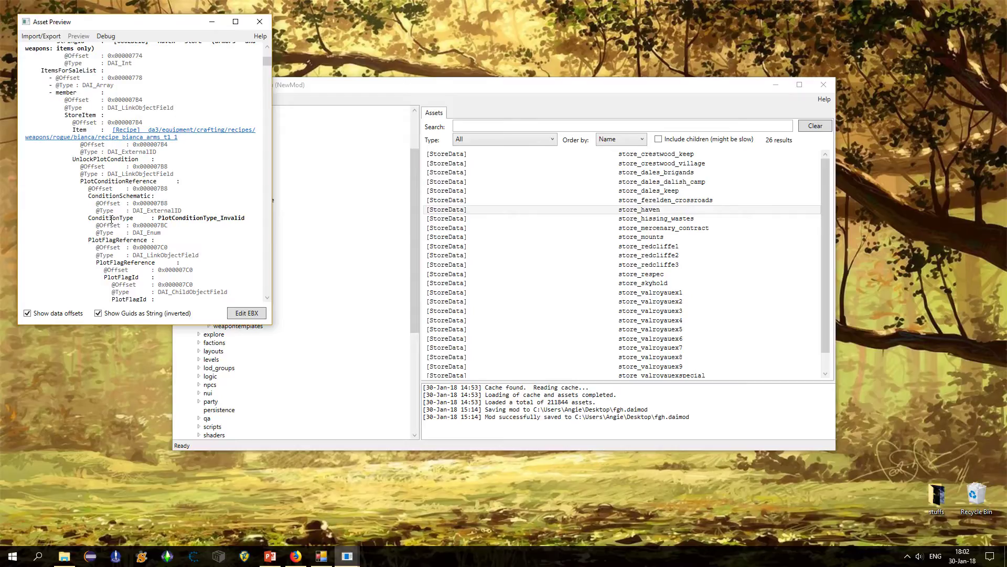
pyautogui.scroll(-2, 111, 219)
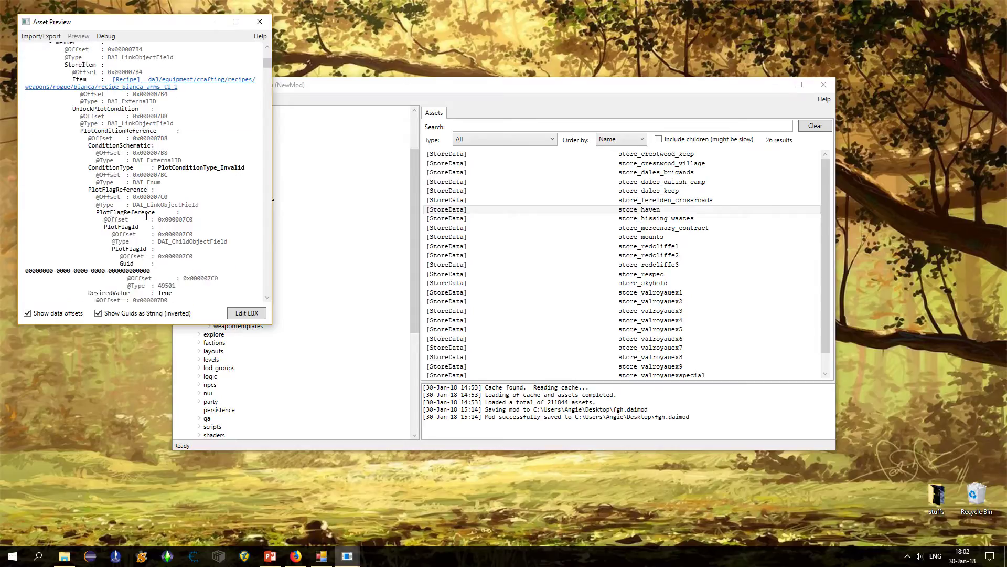
pyautogui.scroll(-1, 149, 213)
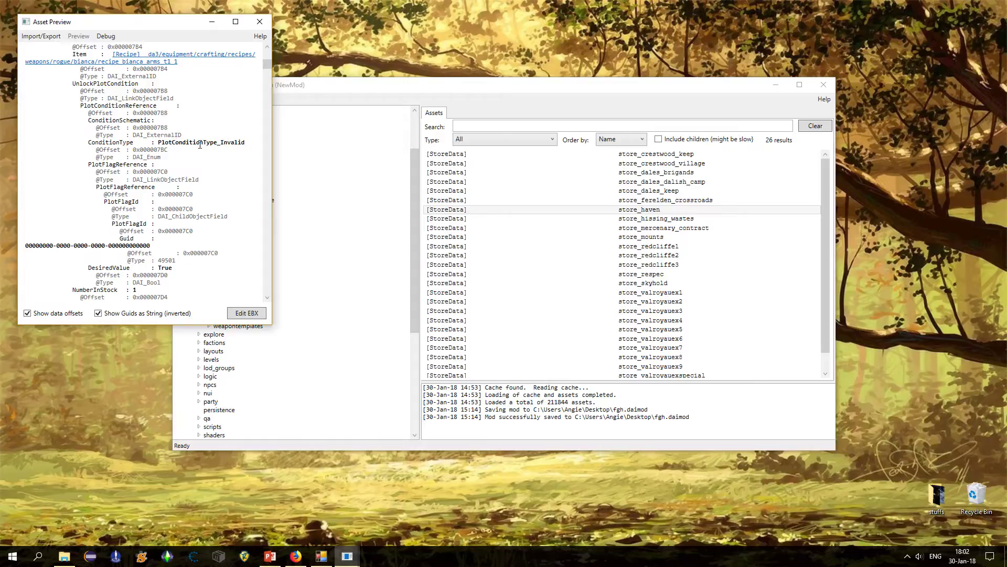
pyautogui.scroll(-3, 200, 144)
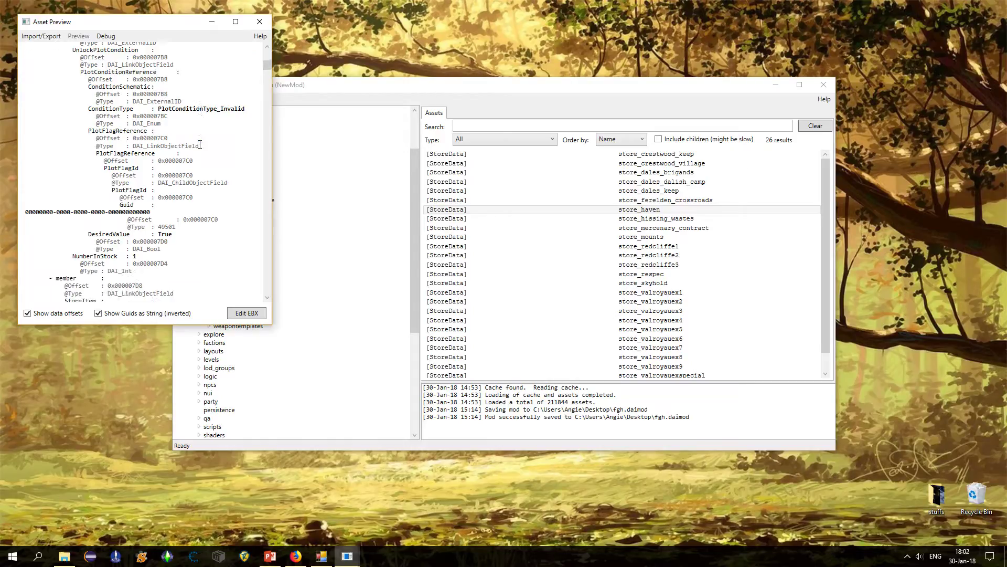
pyautogui.moveTo(85, 222); pyautogui.dragTo(137, 222)
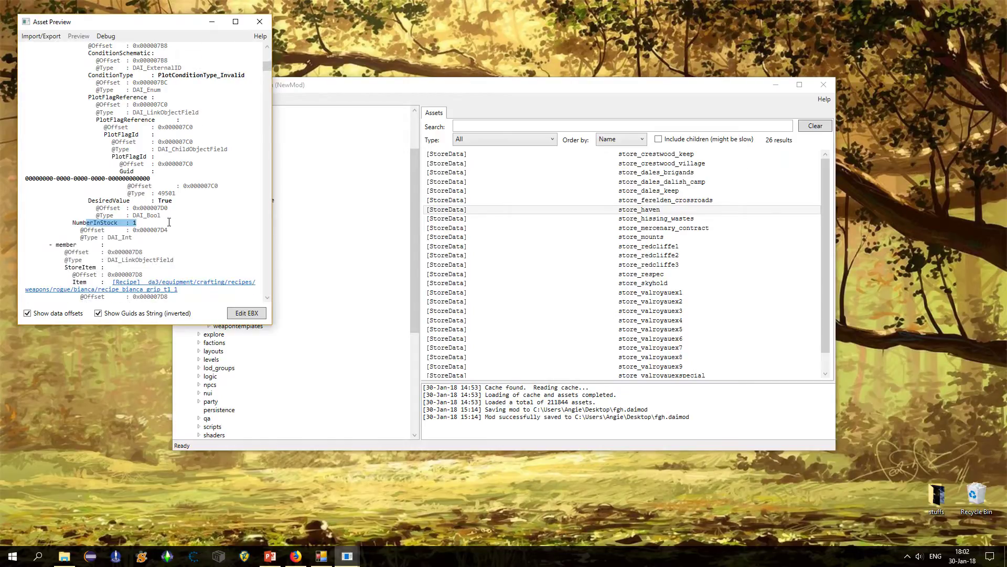
pyautogui.click(165, 222)
# Step: Examine the BuyMultiplier, SellMultiplier and SaleSellMultiplier entries near the end of the store_haven data
pyautogui.moveTo(269, 67); pyautogui.dragTo(267, 288)
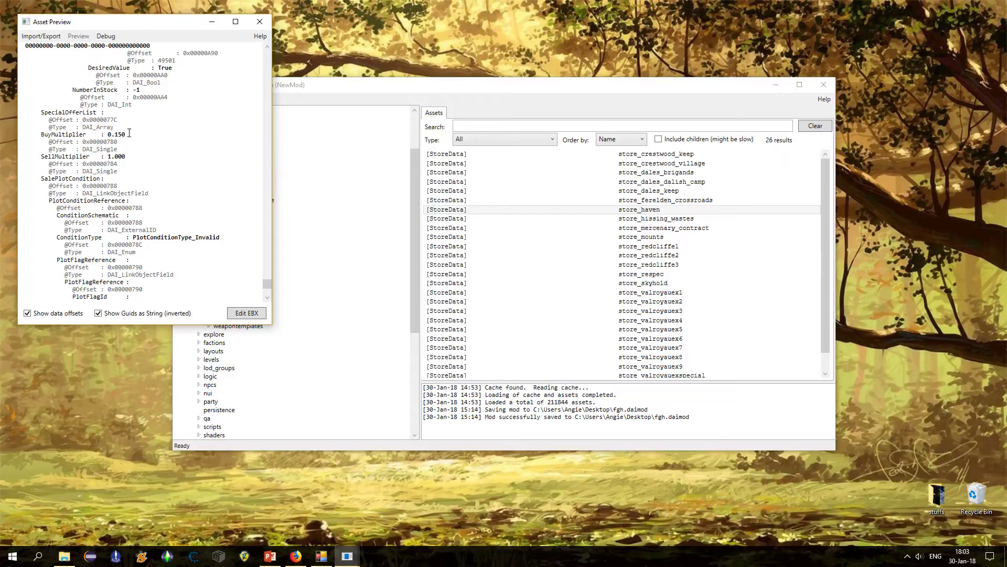
pyautogui.moveTo(126, 134); pyautogui.dragTo(106, 134)
pyautogui.moveTo(126, 156); pyautogui.dragTo(107, 156)
pyautogui.click(131, 168)
pyautogui.scroll(-5, 223, 222)
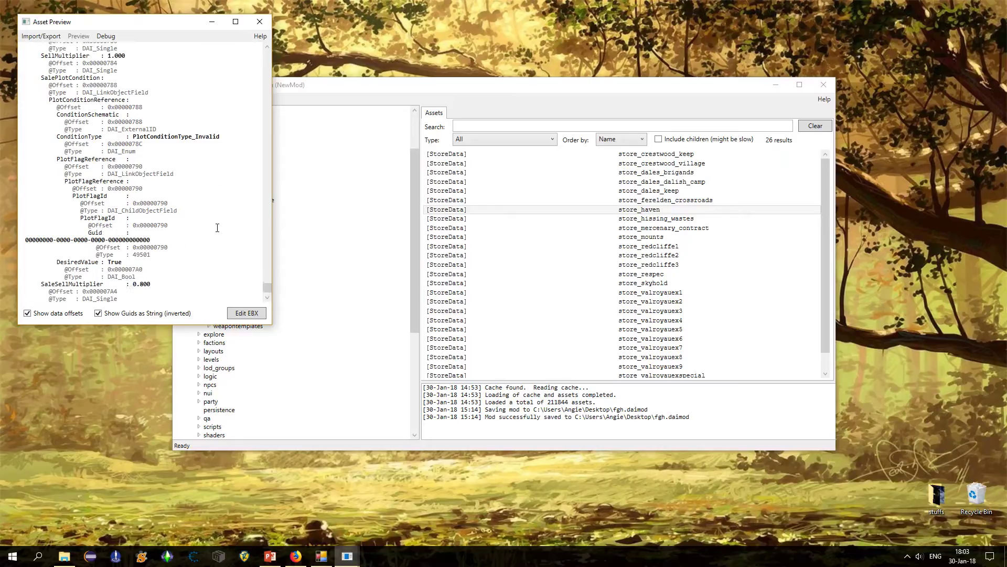
pyautogui.moveTo(150, 269); pyautogui.dragTo(130, 270)
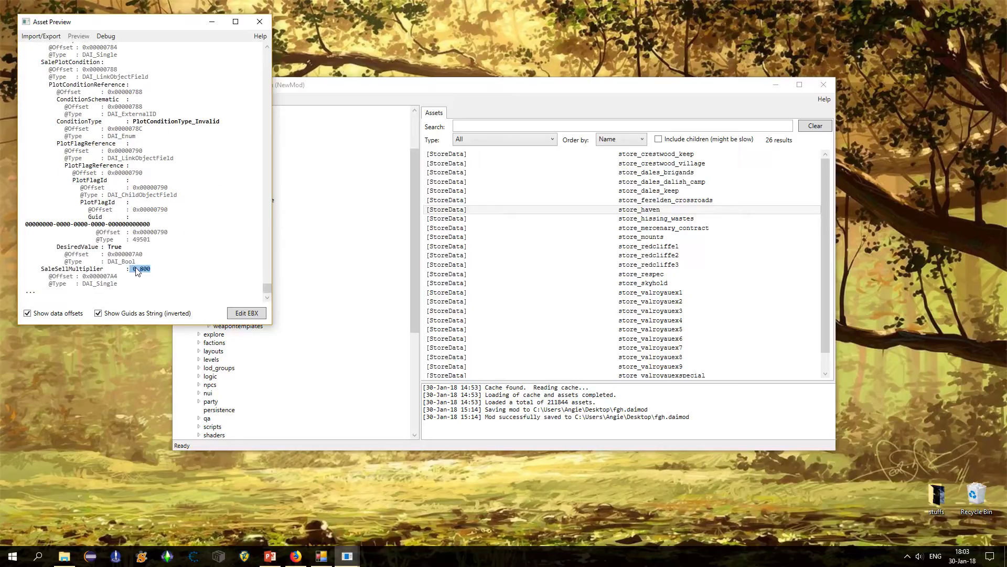
pyautogui.click(167, 269)
# Step: Export the store_haven asset as an EBX binary named havenexample to the Desktop
pyautogui.click(106, 36)
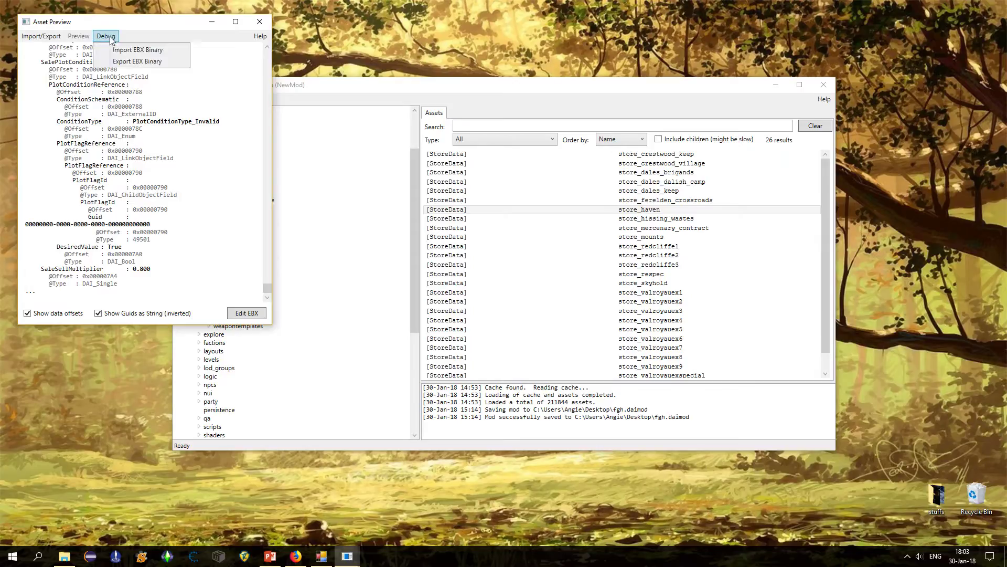
pyautogui.click(120, 61)
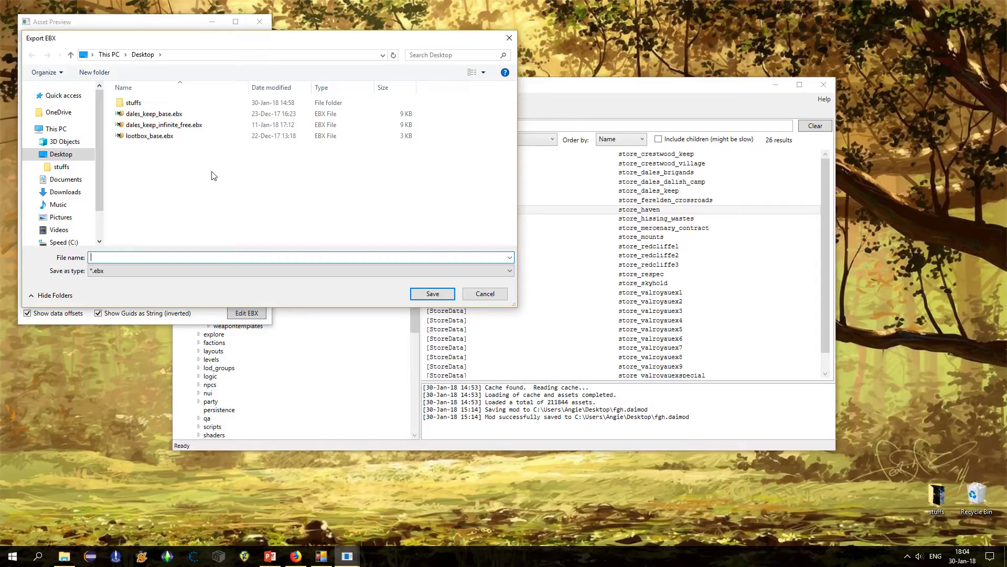
pyautogui.write('havenexample')
pyautogui.press('Return')
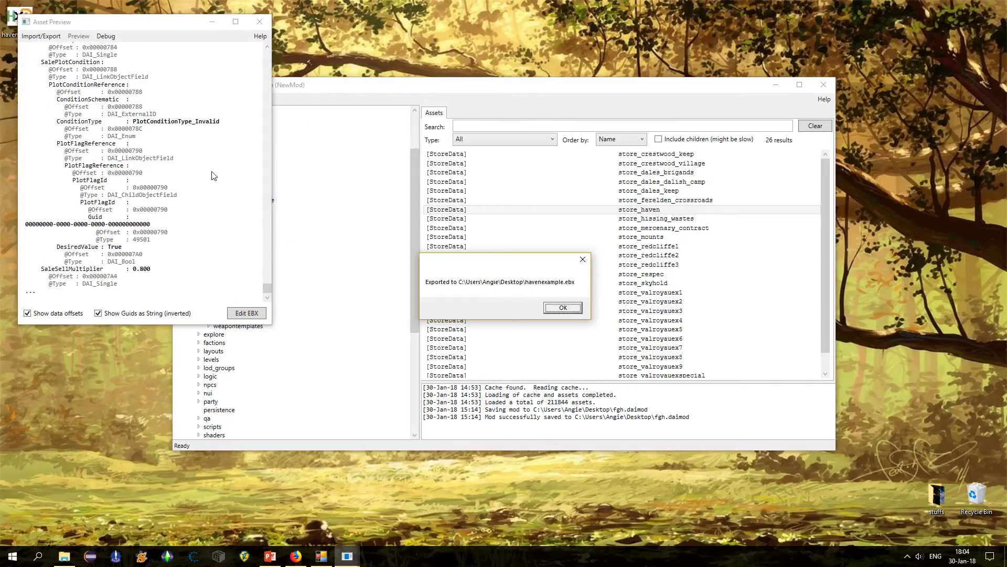
pyautogui.press('Return')
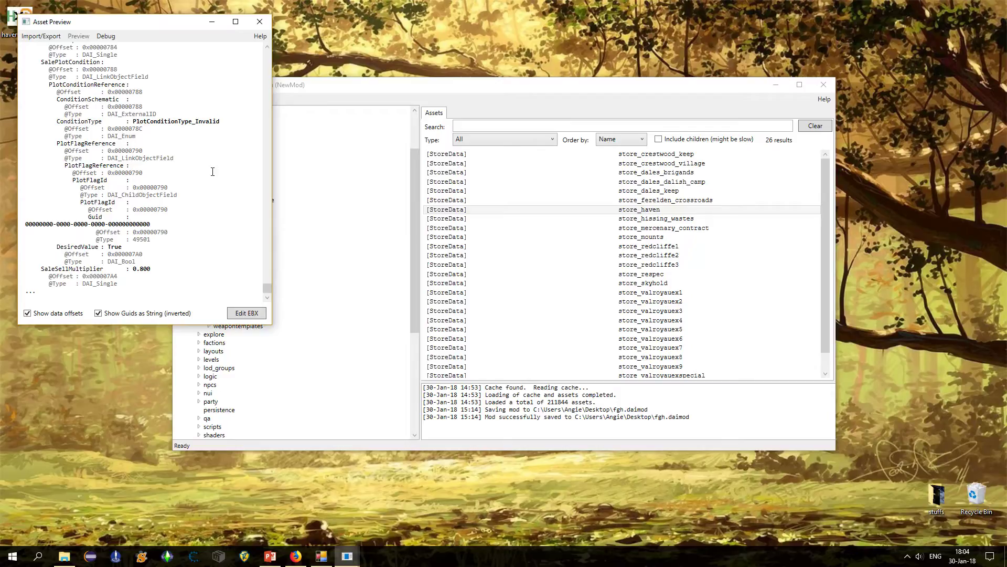
# Step: Move the asset preview window aside to uncover the desktop files and open havenexample.ebx in HxD
pyautogui.moveTo(151, 24); pyautogui.dragTo(244, 74)
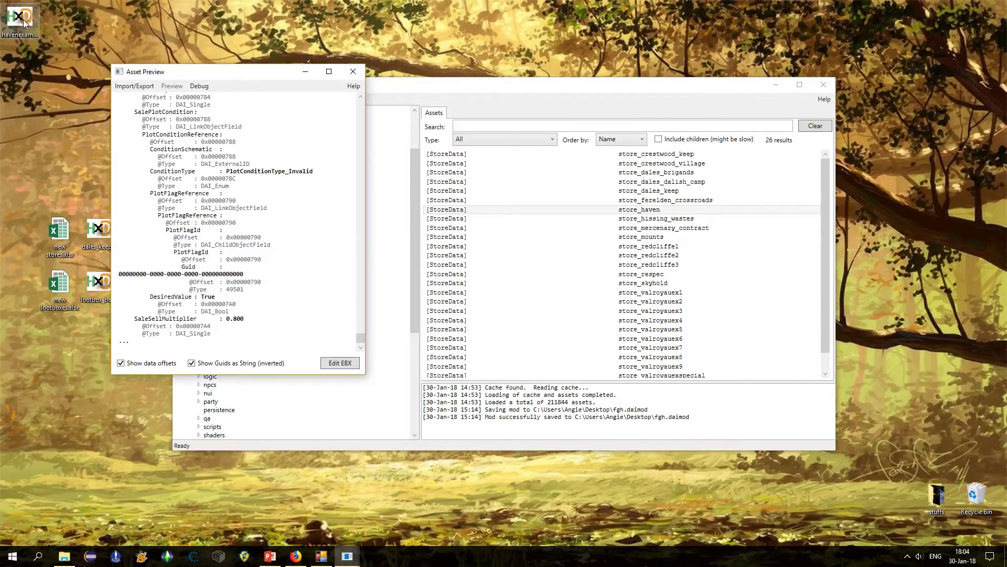
pyautogui.doubleClick(23, 21)
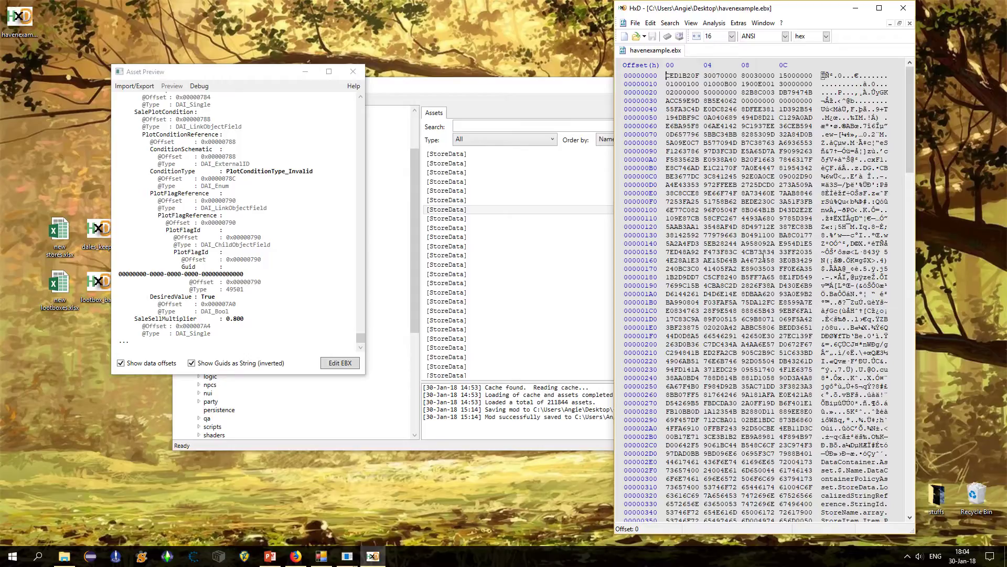
# Step: Review the bytes per row, byte group size, charset and offset base in HxD's view options and accept them
pyautogui.click(739, 23)
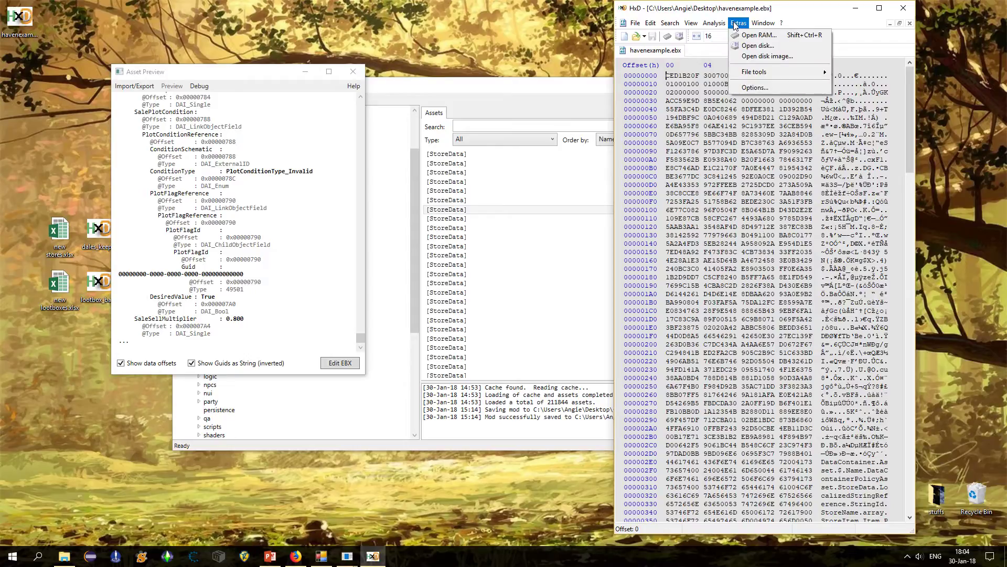
pyautogui.click(755, 90)
pyautogui.click(460, 182)
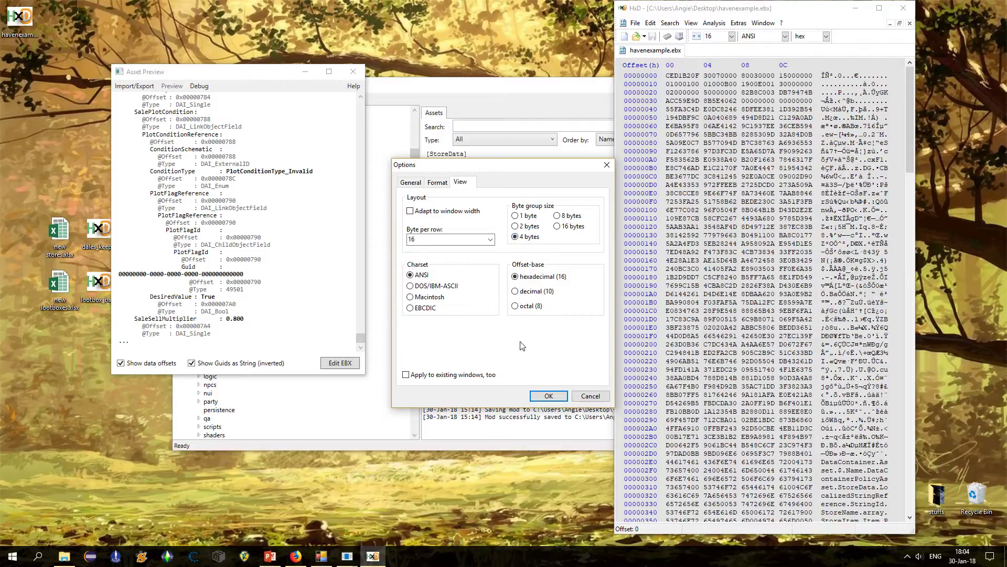
pyautogui.click(549, 396)
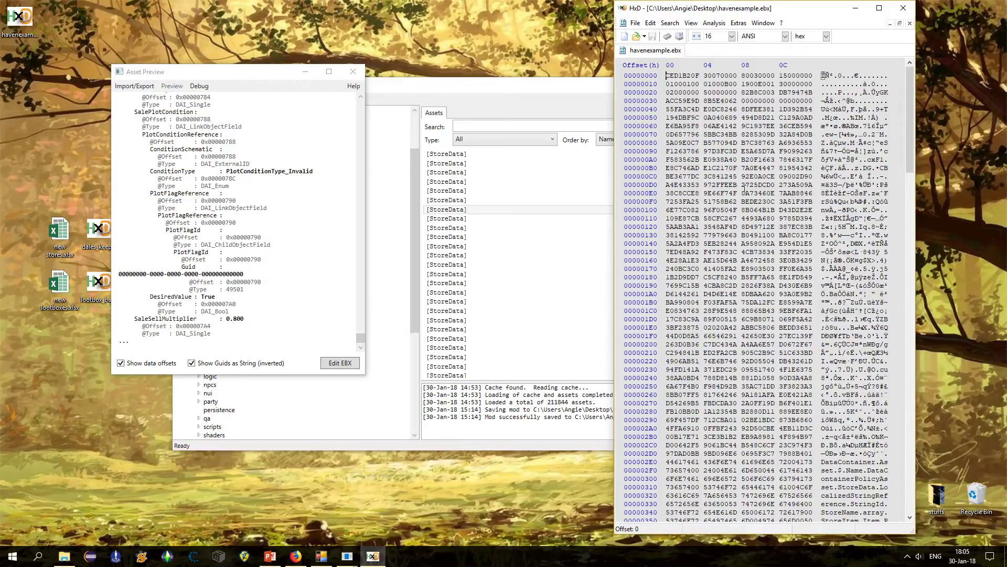
# Step: Examine the block of readable field names from DataContainer to SaleSellMultiplier in havenexample.ebx and the bytes that follow it
pyautogui.scroll(-11, 744, 188)
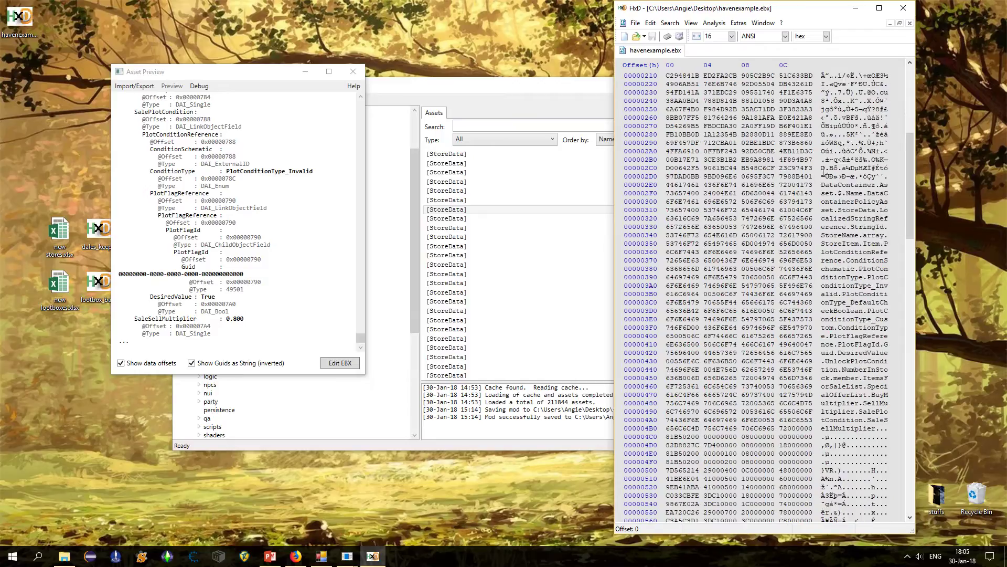
pyautogui.moveTo(821, 185); pyautogui.dragTo(885, 428)
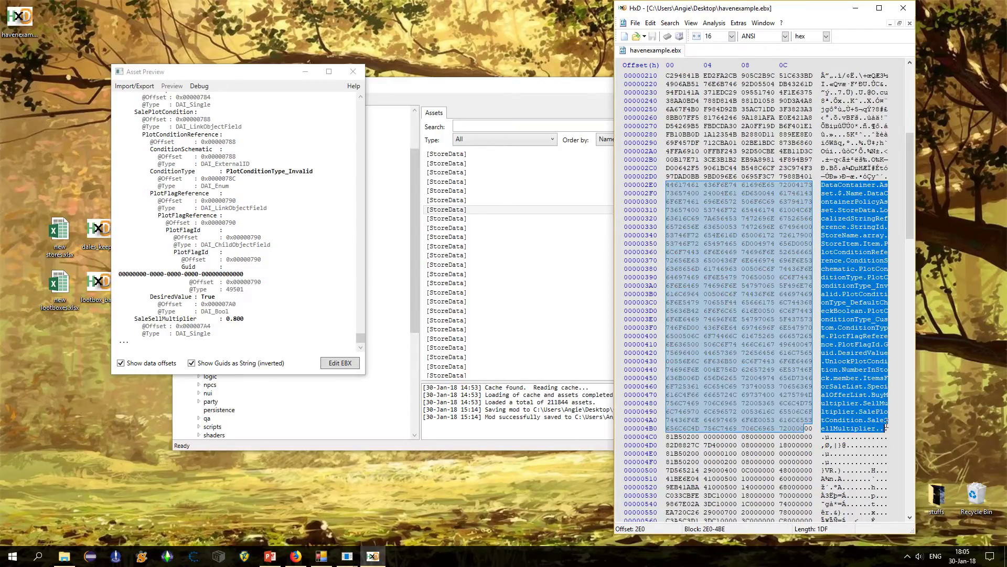
pyautogui.scroll(-6, 730, 403)
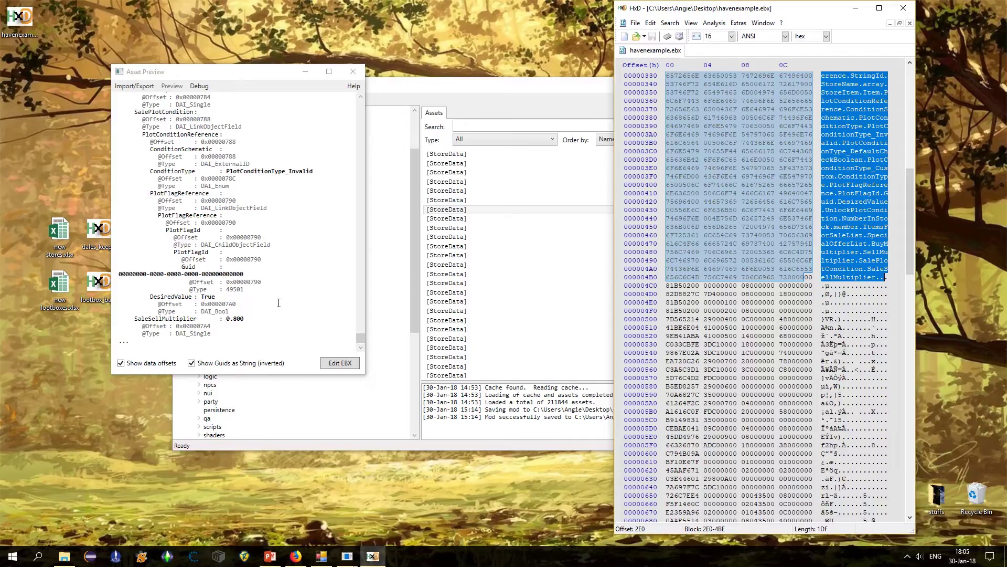
# Step: Copy the EbxFile GUID of store_haven and search for it in havenexample.ebx as hex-values in all directions
pyautogui.click(361, 339)
pyautogui.moveTo(361, 337); pyautogui.dragTo(366, 86)
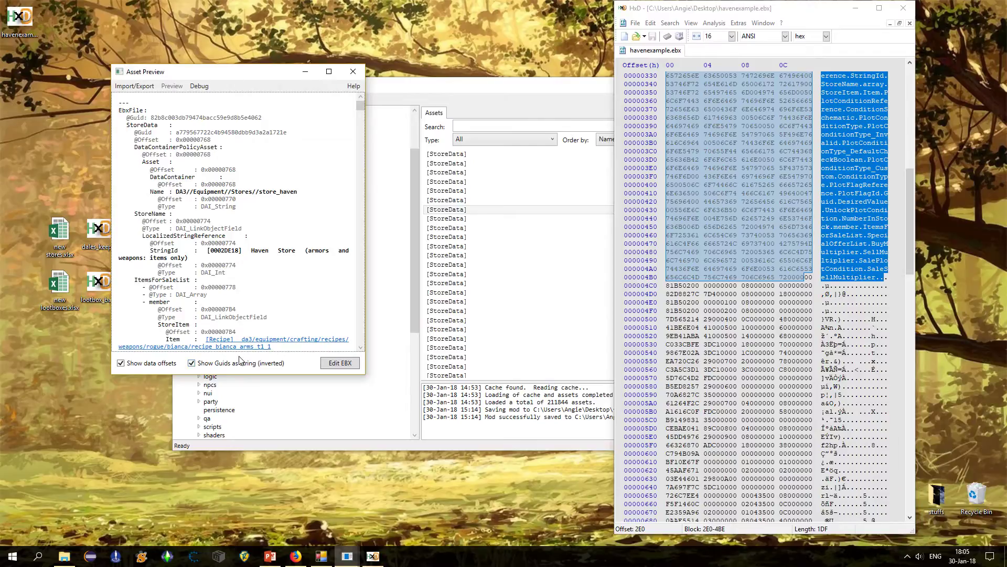
pyautogui.doubleClick(211, 117)
pyautogui.hotkey('ctrl', 'c')
pyautogui.click(791, 17)
pyautogui.hotkey('ctrl', 'f')
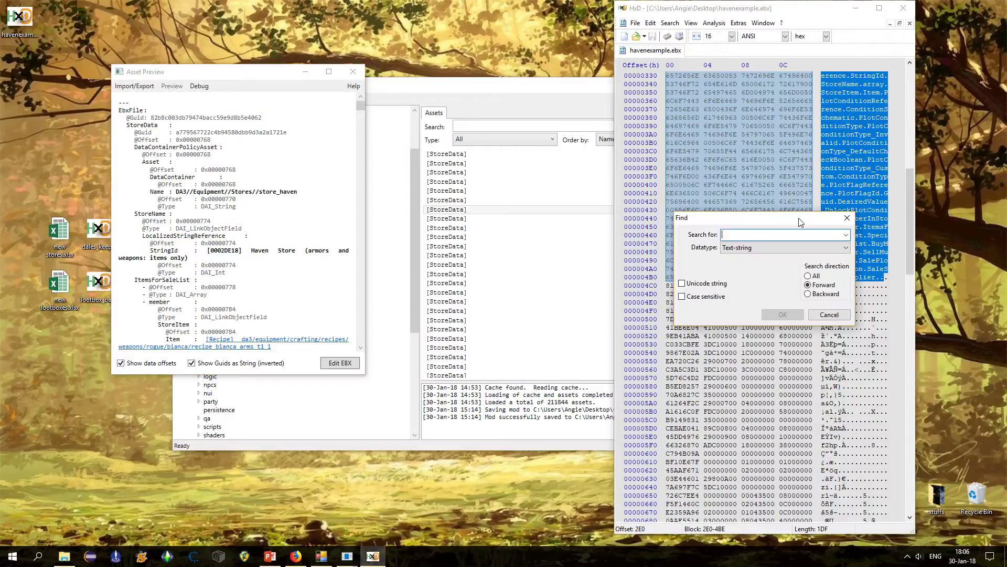
pyautogui.hotkey('ctrl', 'v')
pyautogui.click(748, 248)
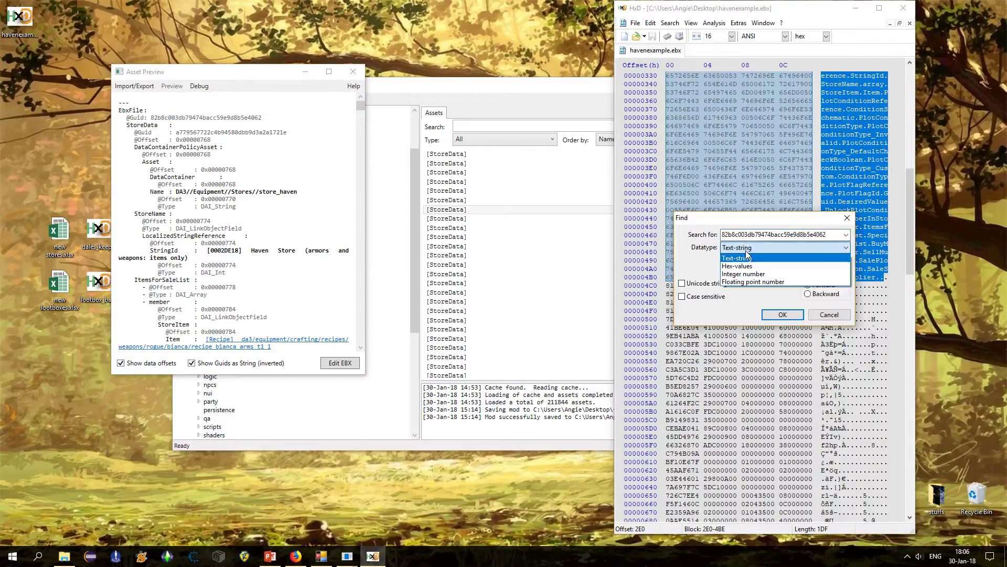
pyautogui.click(748, 267)
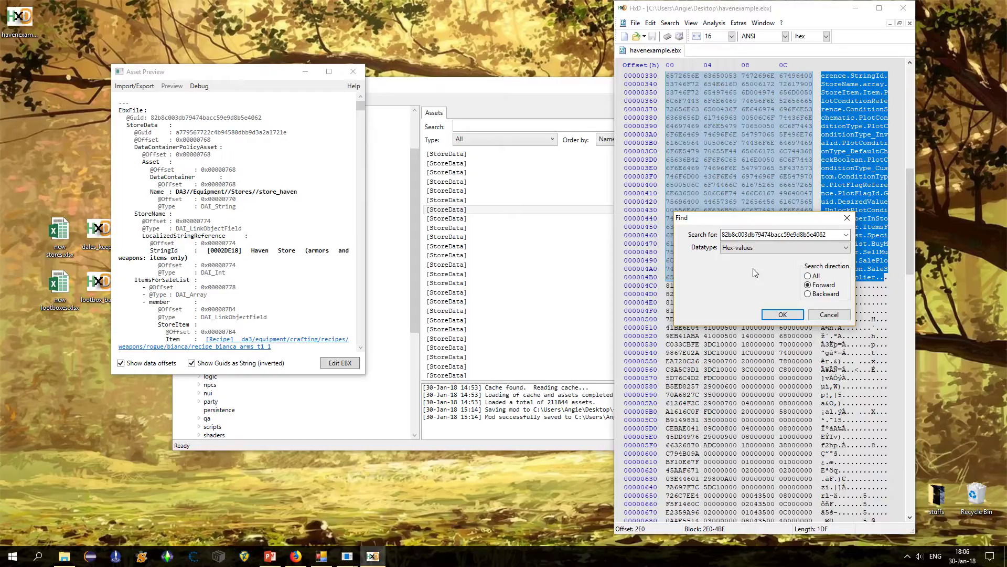
pyautogui.click(809, 276)
pyautogui.click(782, 314)
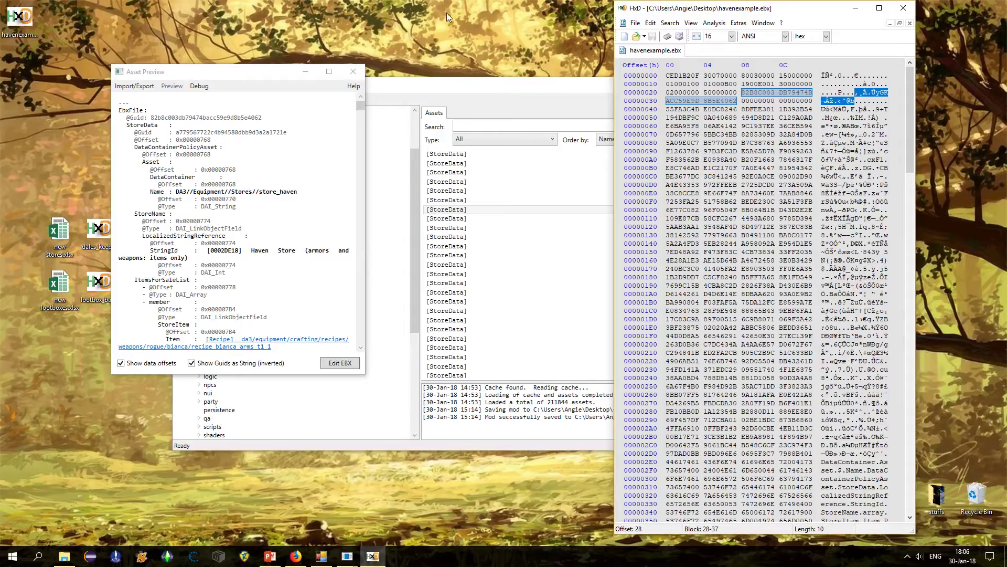
# Step: Copy the StoreData GUID of store_haven and search for it in the hex file
pyautogui.click(256, 131)
pyautogui.hotkey('ctrl', 'c')
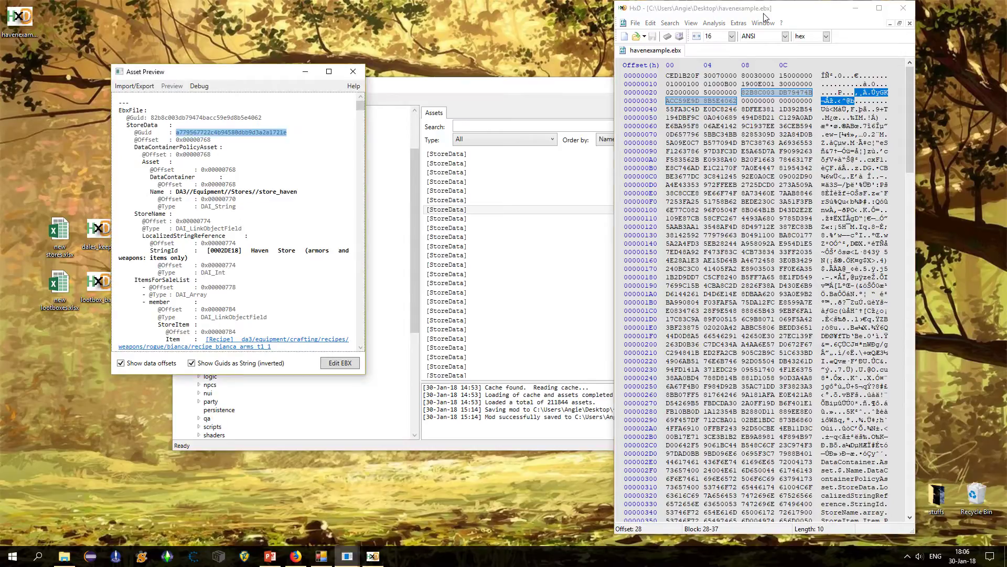
pyautogui.click(765, 16)
pyautogui.hotkey('ctrl', 'f')
pyautogui.hotkey('ctrl', 'v')
pyautogui.click(784, 315)
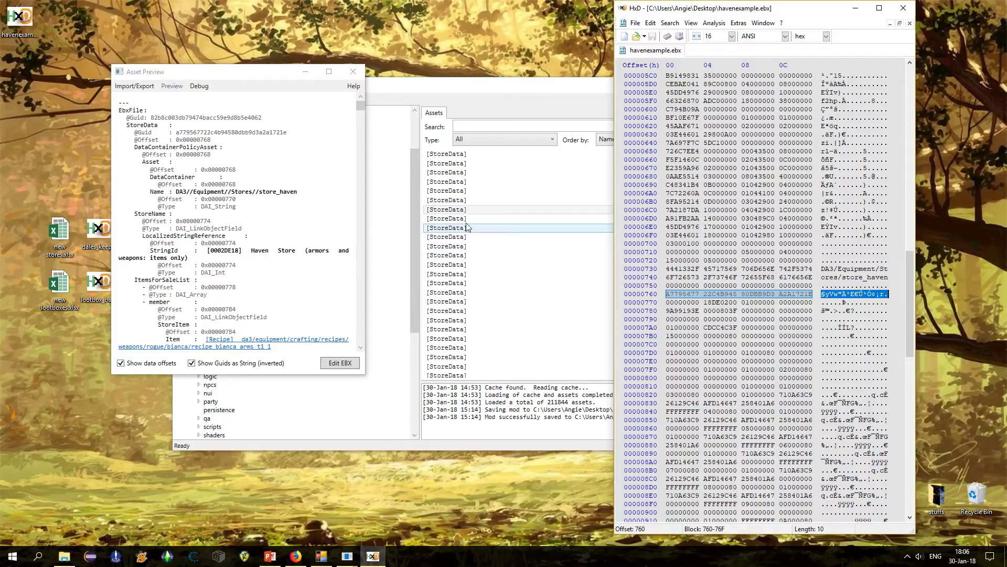
# Step: Open the store's first sale item, recipe_bianca_arms_t1_1, and search for its EbxFile GUID in the hex file
pyautogui.scroll(-2, 302, 209)
pyautogui.scroll(-4, 303, 209)
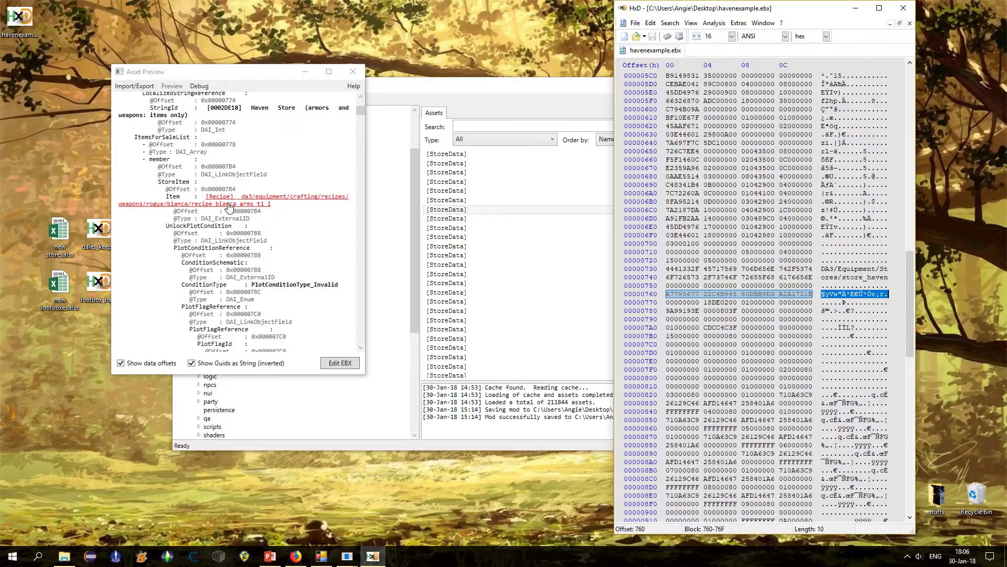
pyautogui.click(230, 205)
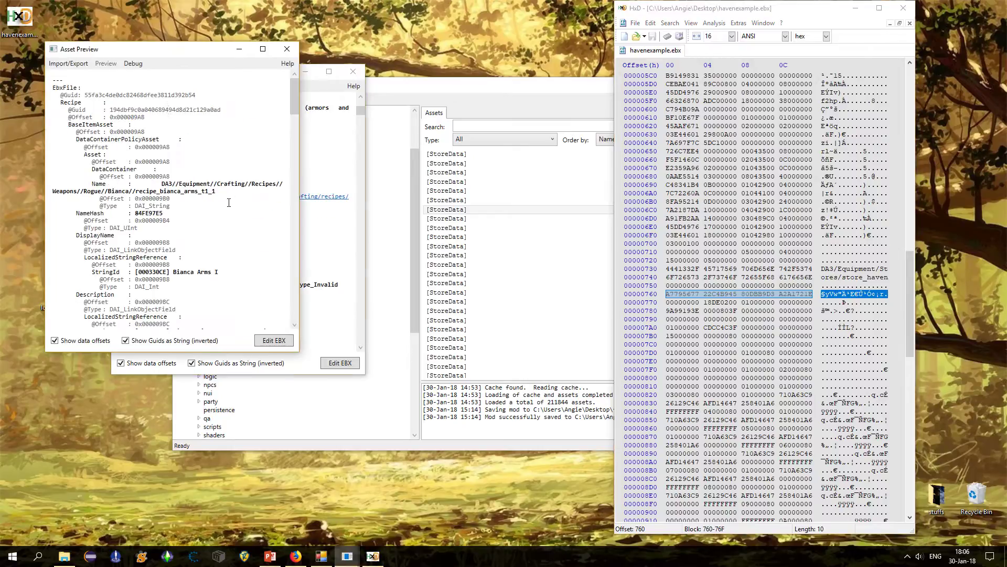
pyautogui.doubleClick(157, 97)
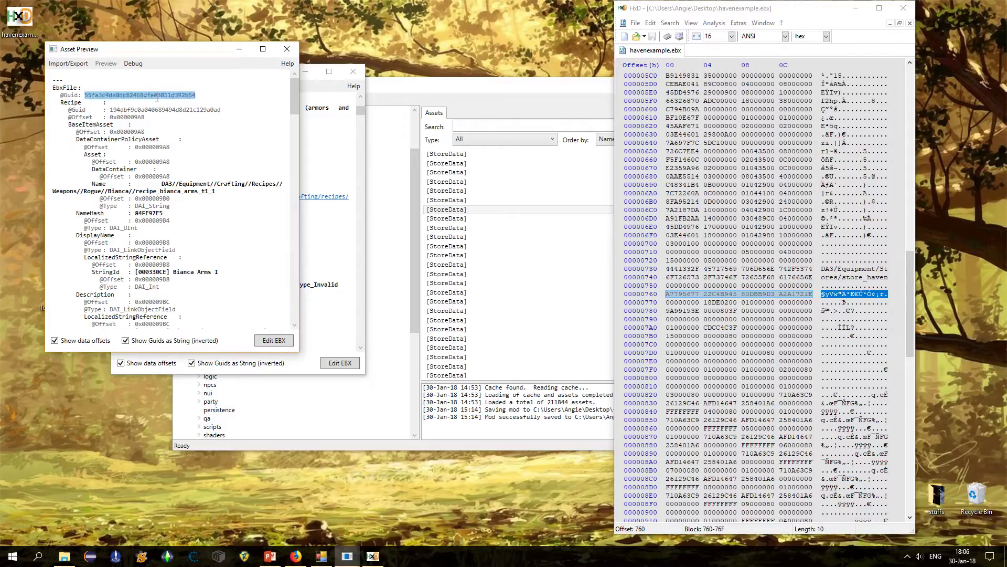
pyautogui.hotkey('ctrl', 'c')
pyautogui.click(775, 10)
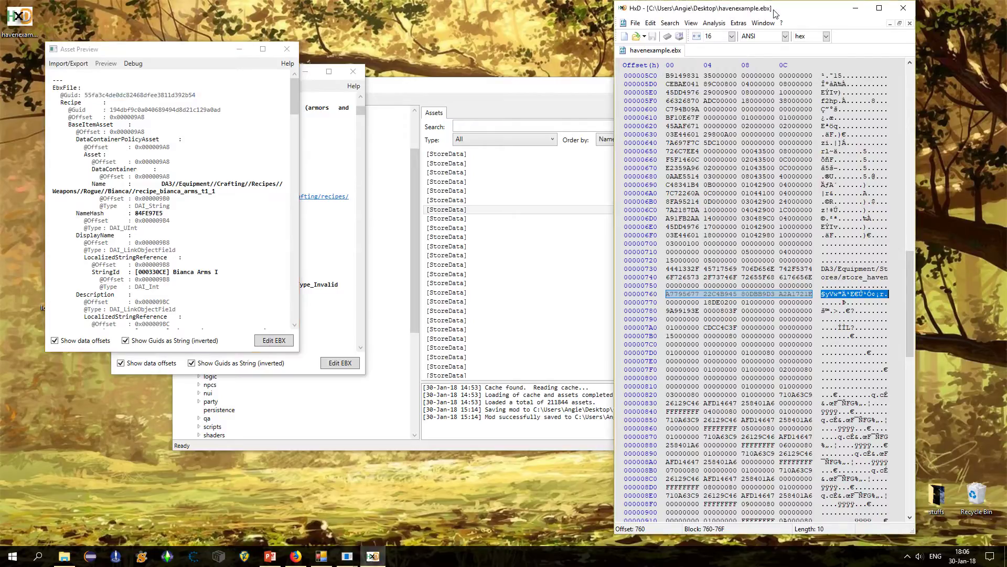
pyautogui.hotkey('ctrl', 'f')
pyautogui.hotkey('ctrl', 'v')
pyautogui.click(789, 313)
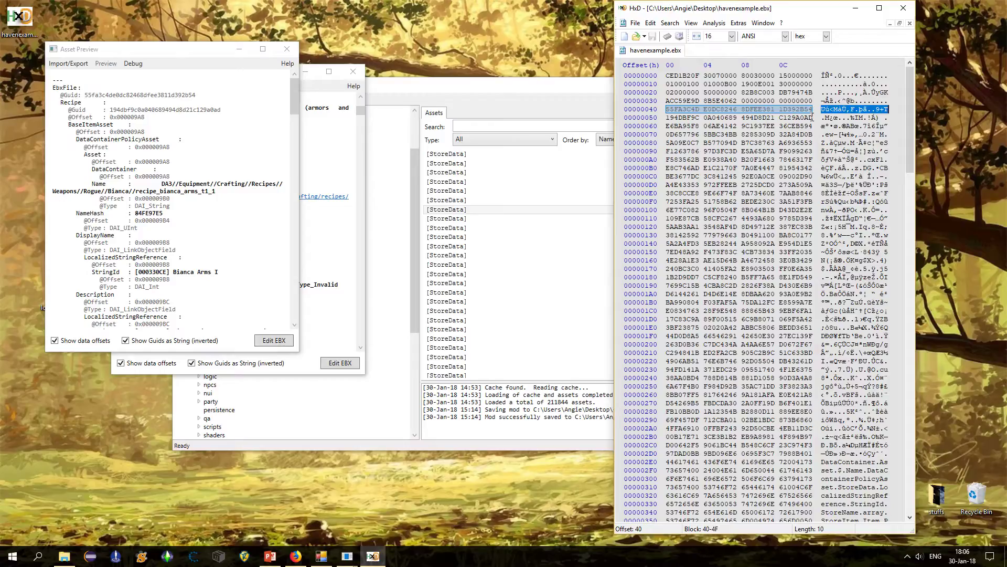
# Step: Search the hex file for the Recipe GUID of recipe_bianca_arms_t1_1
pyautogui.click(215, 117)
pyautogui.doubleClick(215, 110)
pyautogui.click(756, 9)
pyautogui.hotkey('ctrl', 'f')
pyautogui.hotkey('ctrl', 'v')
pyautogui.click(787, 307)
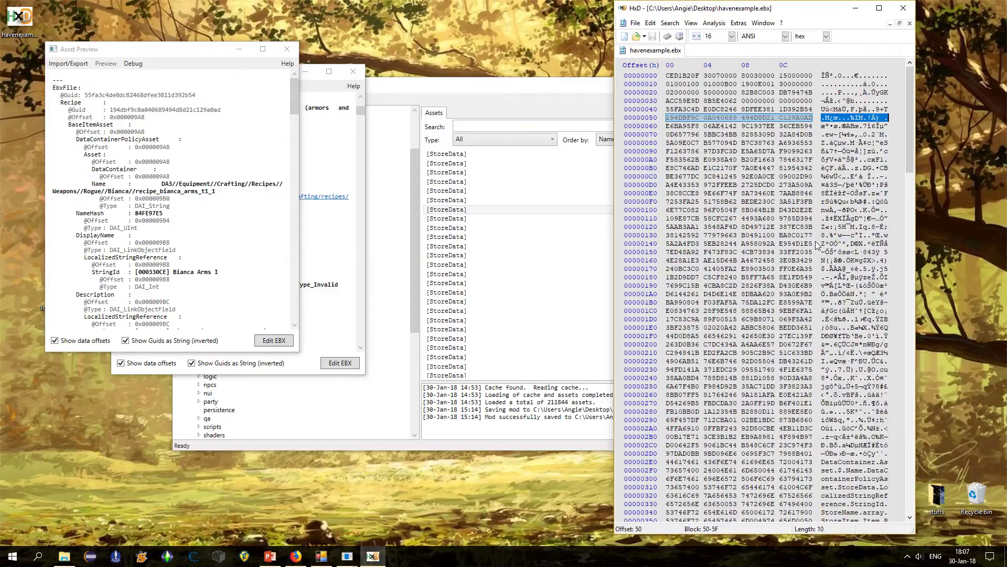
# Step: Locate the end of the item GUID list and select the row at offset 2D0, just before the DataContainer text
pyautogui.scroll(-7, 816, 245)
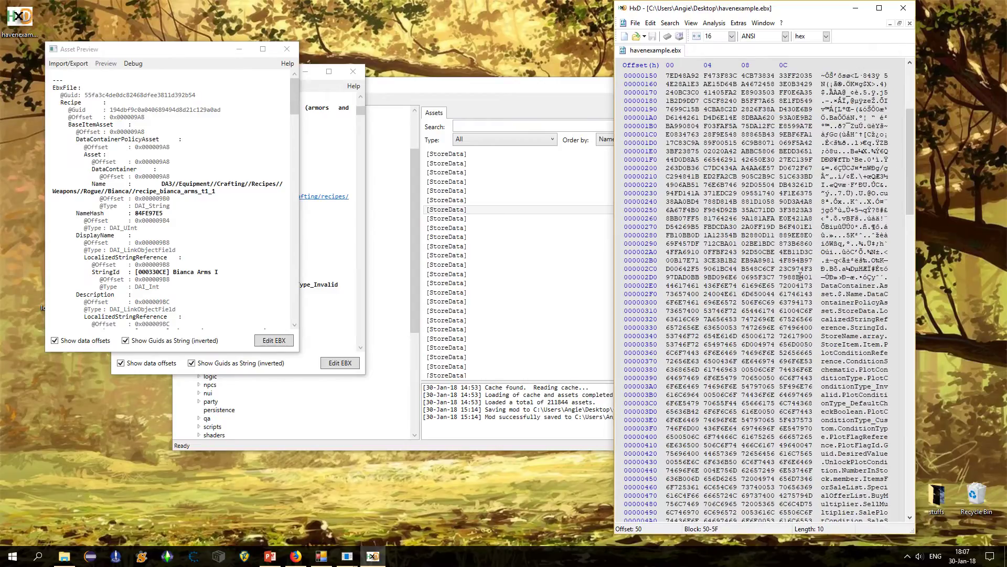
pyautogui.click(805, 277)
pyautogui.moveTo(821, 285); pyautogui.dragTo(877, 295)
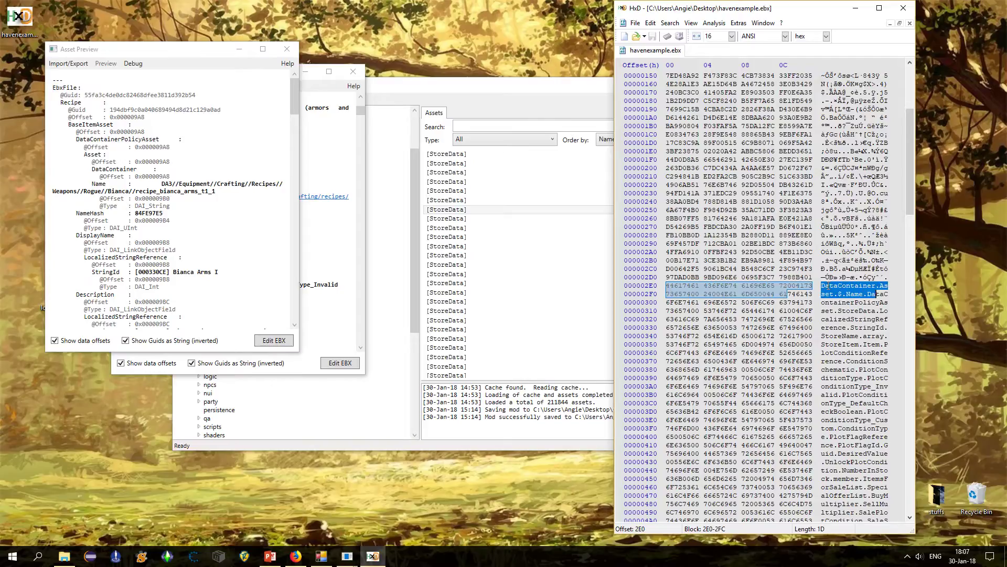
pyautogui.moveTo(813, 277); pyautogui.dragTo(667, 278)
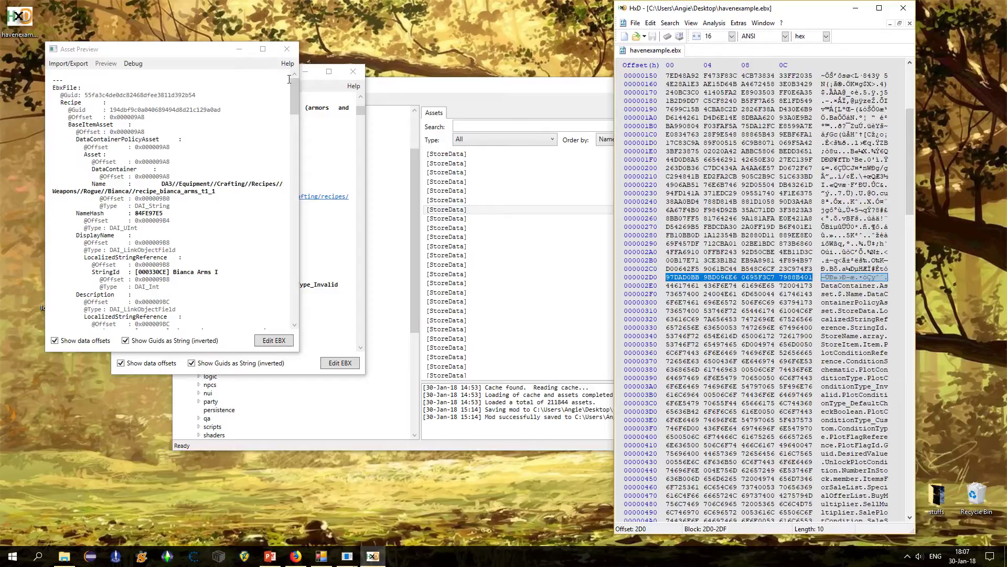
# Step: Close the recipe preview, open the store's upgrade_bianca_aiming_t1_1 item, and search for its UpgradeItemAsset GUID in the hex file
pyautogui.click(287, 49)
pyautogui.moveTo(359, 110); pyautogui.dragTo(349, 325)
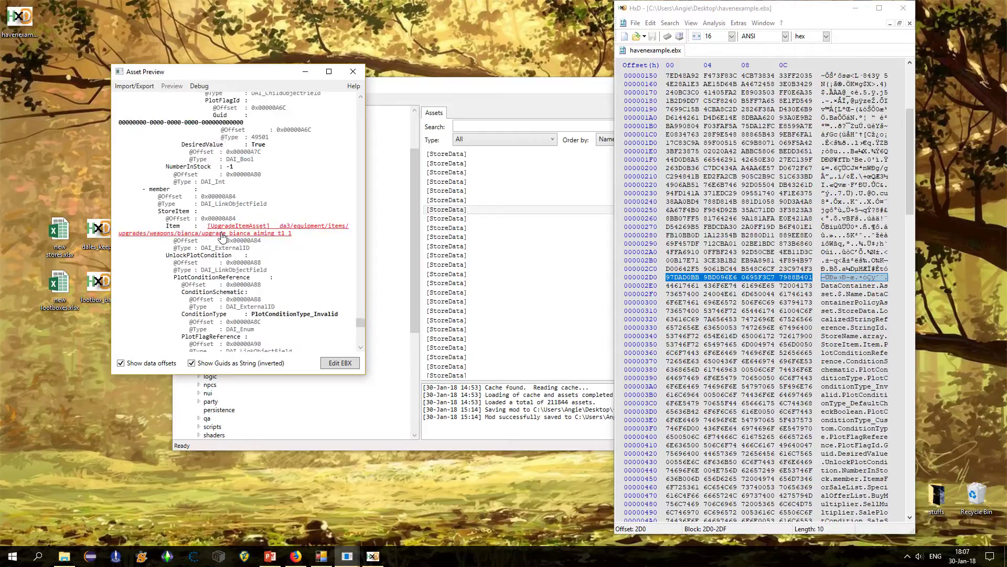
pyautogui.click(328, 226)
pyautogui.doubleClick(190, 123)
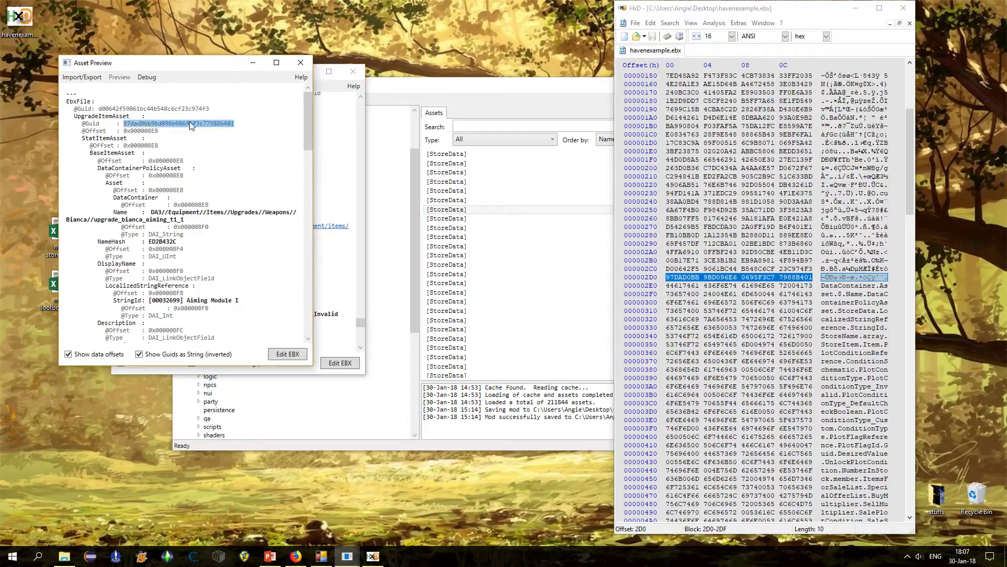
pyautogui.hotkey('ctrl', 'c')
pyautogui.click(791, 24)
pyautogui.hotkey('ctrl', 'f')
pyautogui.hotkey('ctrl', 'v')
pyautogui.press('Return')
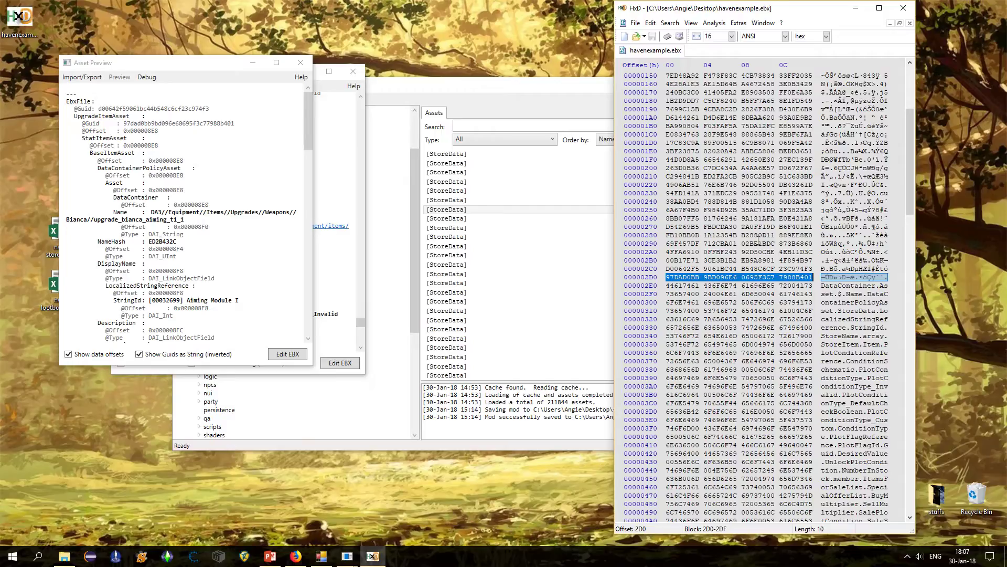
# Step: Browse to equipment > items > accessories > amulets and open the dlcblue_equip_acc_amulet_blue_critchain_1 asset in DAI Mod Maker
pyautogui.click(465, 93)
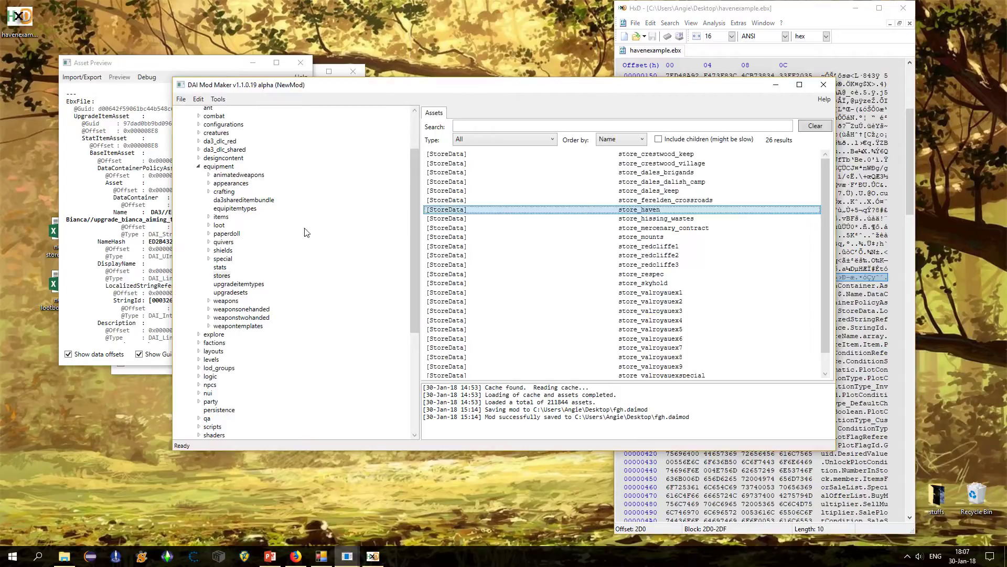
pyautogui.click(209, 217)
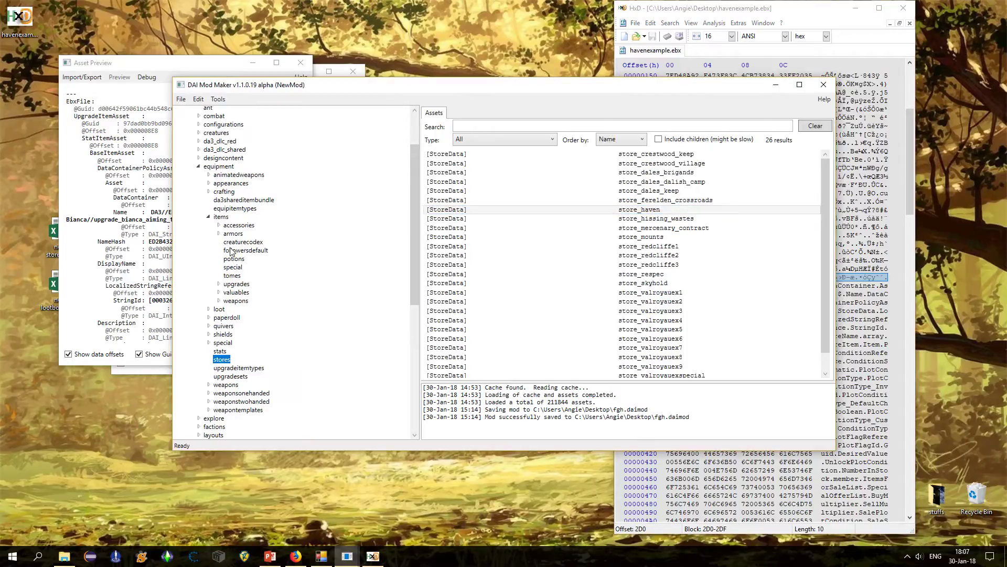
pyautogui.click(219, 225)
pyautogui.click(244, 234)
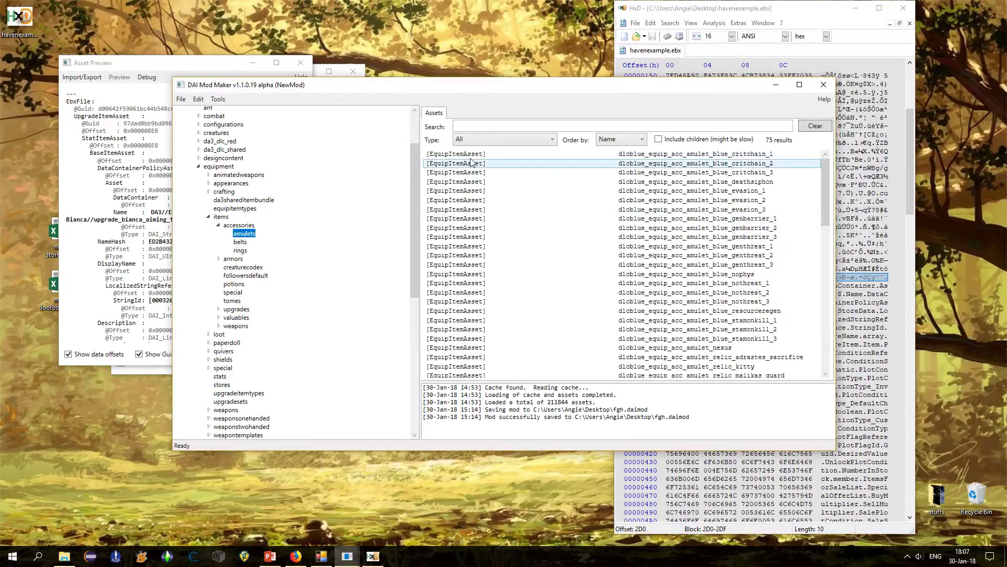
pyautogui.doubleClick(472, 154)
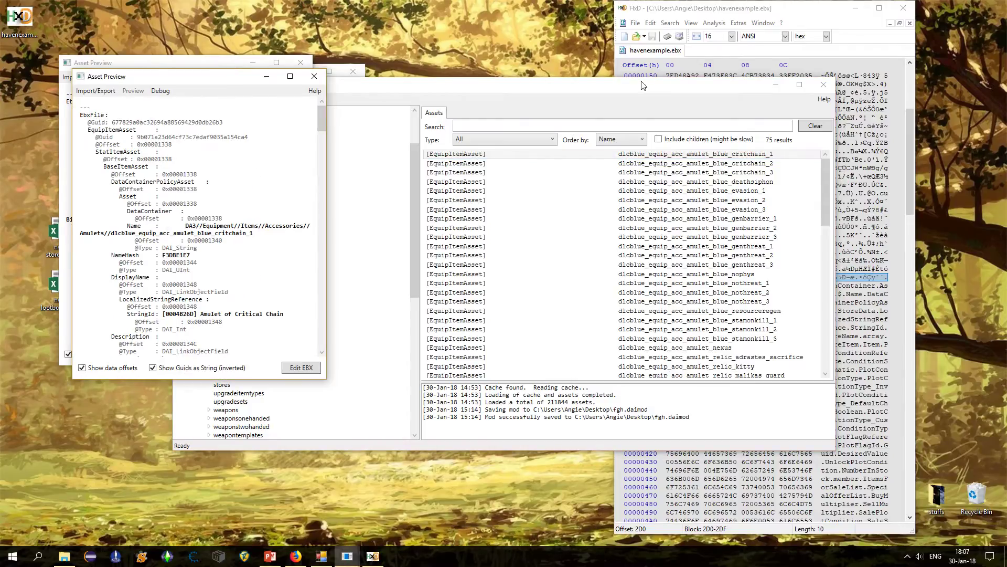
# Step: Replace the 16 bytes at offset 40 in havenexample.ebx with the critchain_1 amulet's EbxFile GUID
pyautogui.click(785, 18)
pyautogui.scroll(7, 764, 163)
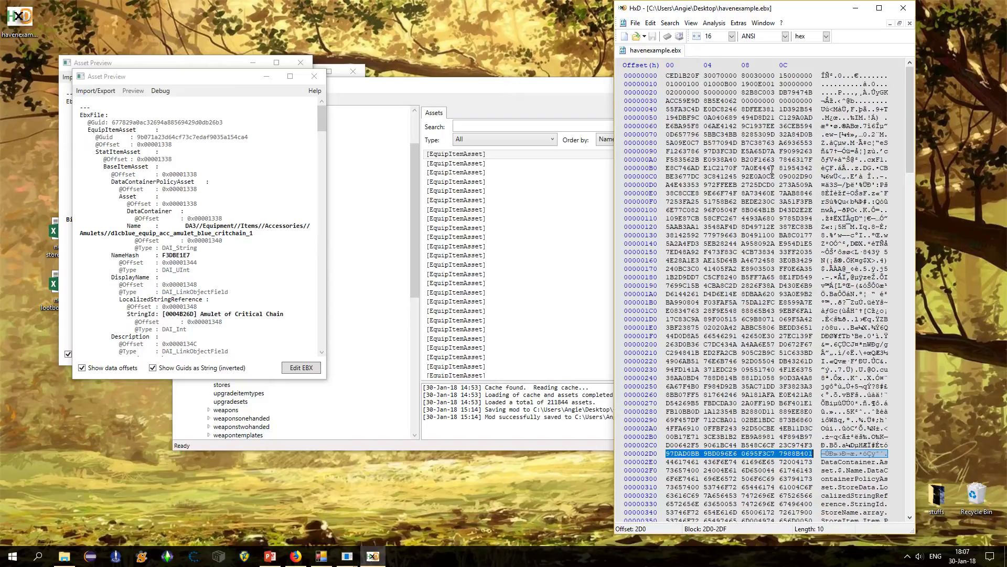
pyautogui.moveTo(813, 109); pyautogui.dragTo(665, 112)
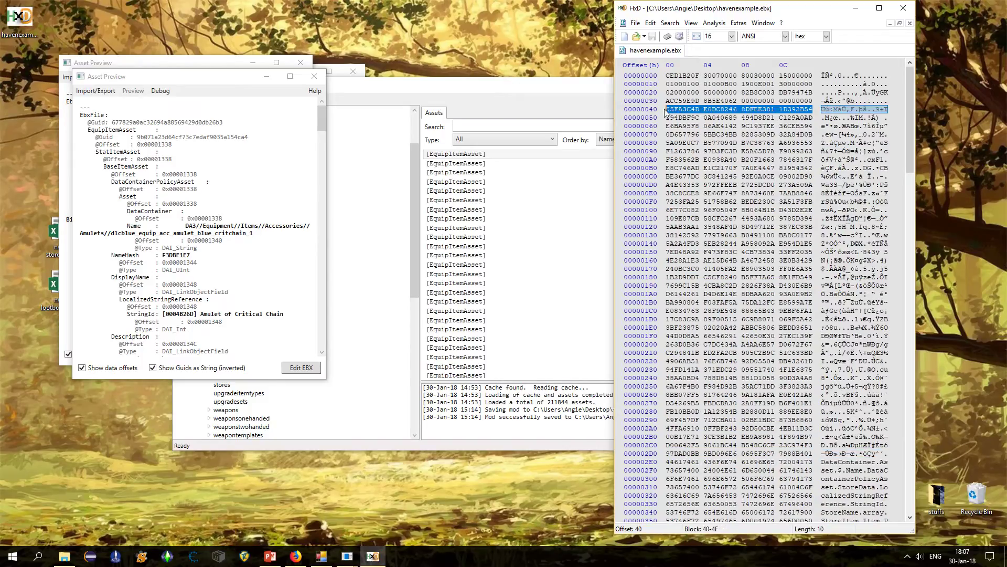
pyautogui.doubleClick(195, 122)
pyautogui.hotkey('ctrl', 'c')
pyautogui.hotkey('alt', 'Tab')
pyautogui.hotkey('ctrl', 'v')
# Step: Replace the 16 bytes at offset 50 with the amulet's EquipItemAsset GUID
pyautogui.doubleClick(192, 137)
pyautogui.hotkey('ctrl', 'c')
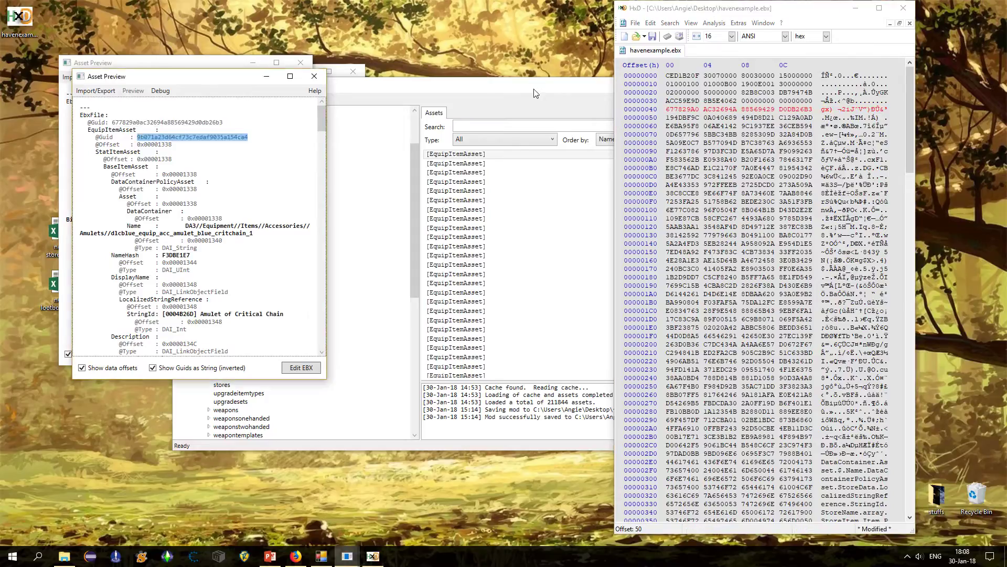
pyautogui.click(798, 24)
pyautogui.moveTo(814, 118); pyautogui.dragTo(667, 118)
pyautogui.hotkey('ctrl', 'v')
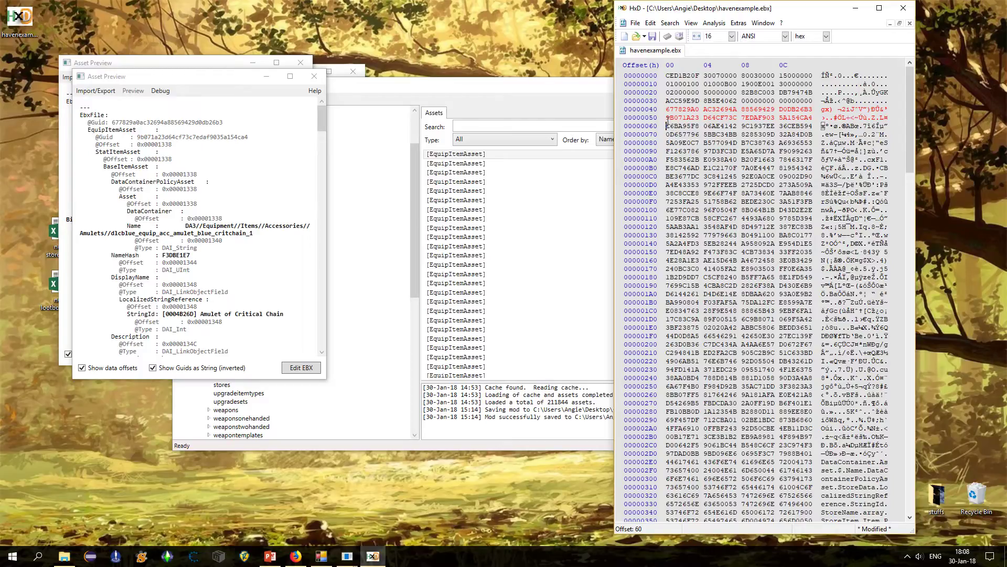
pyautogui.moveTo(667, 122); pyautogui.dragTo(790, 121)
pyautogui.press('Delete')
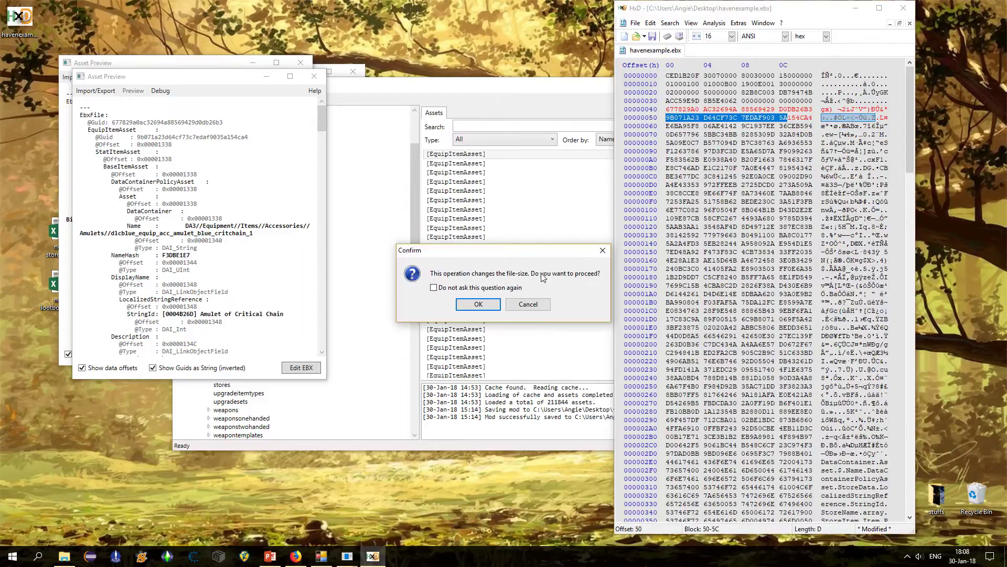
pyautogui.click(529, 305)
pyautogui.click(806, 118)
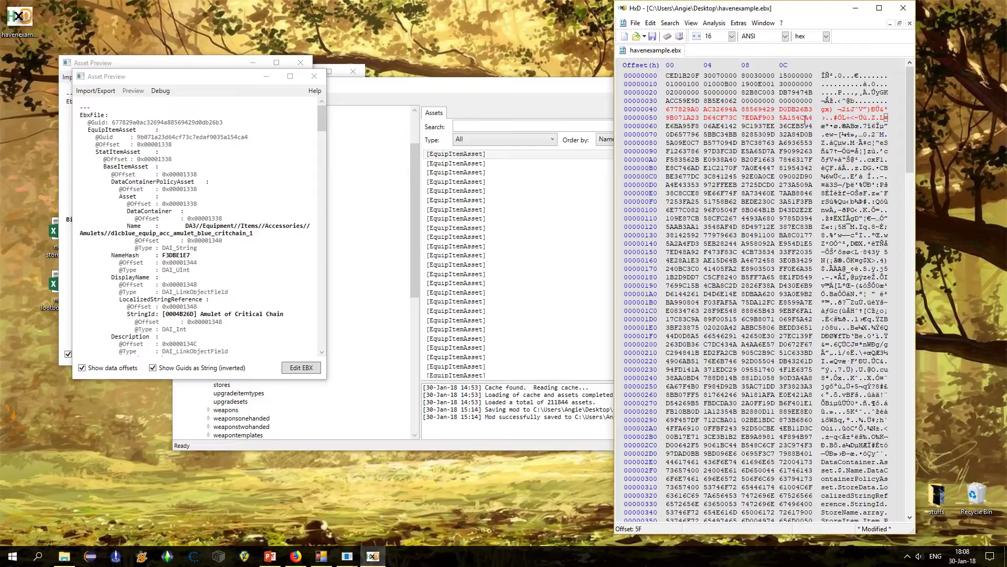
# Step: Save havenexample.ebx, close the amulet's asset preview and bring the Bianca upgrade preview to the front
pyautogui.hotkey('ctrl', 's')
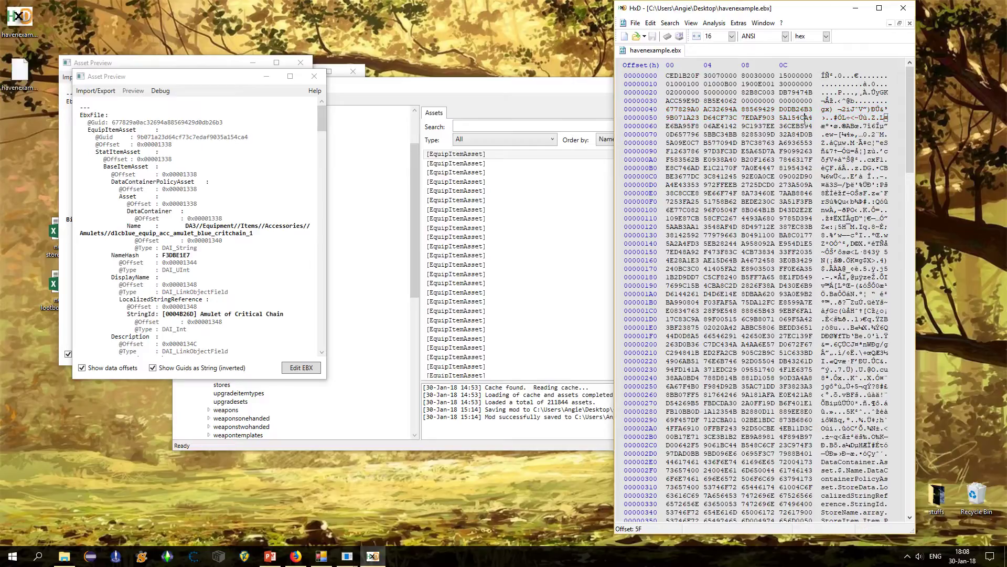
pyautogui.click(315, 76)
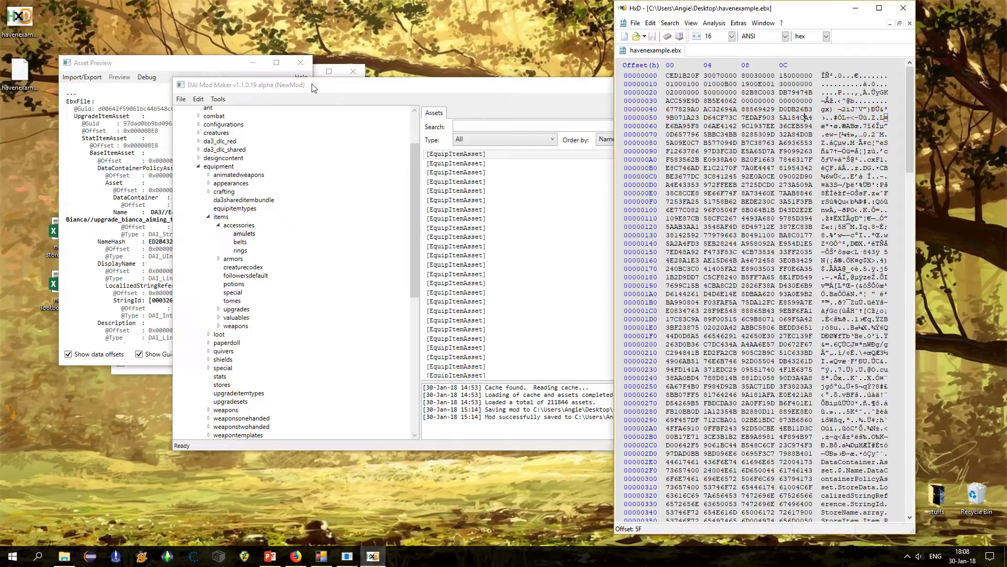
pyautogui.click(180, 75)
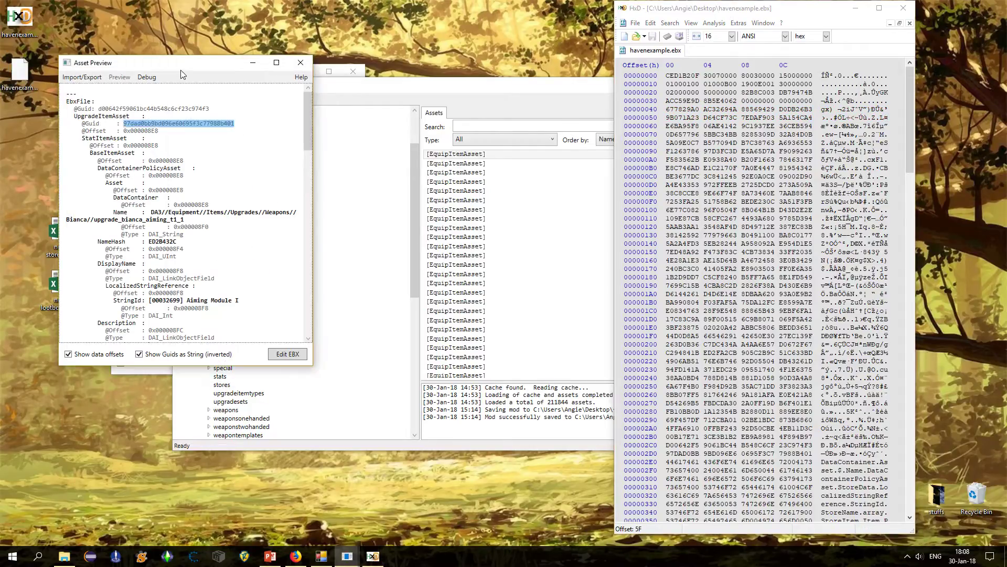
# Step: Close the Bianca upgrade preview and import havenexample.ebx as binary EBX into the Haven store asset
pyautogui.click(292, 70)
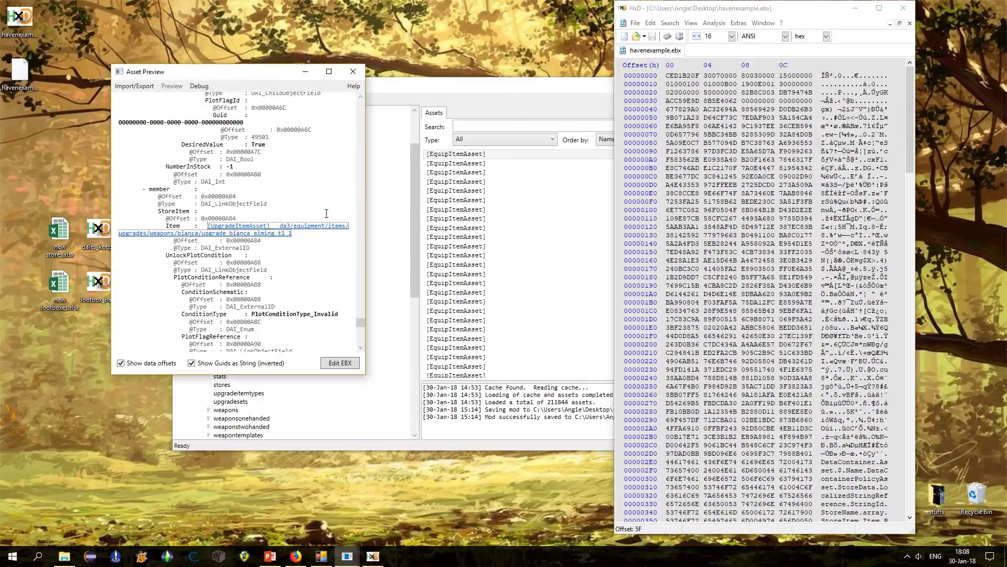
pyautogui.click(199, 86)
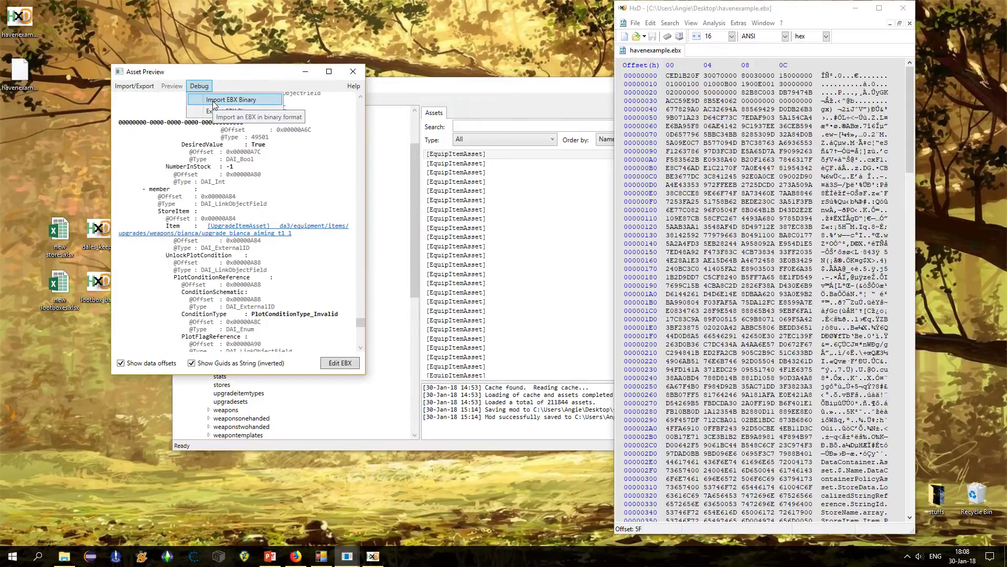
pyautogui.click(213, 100)
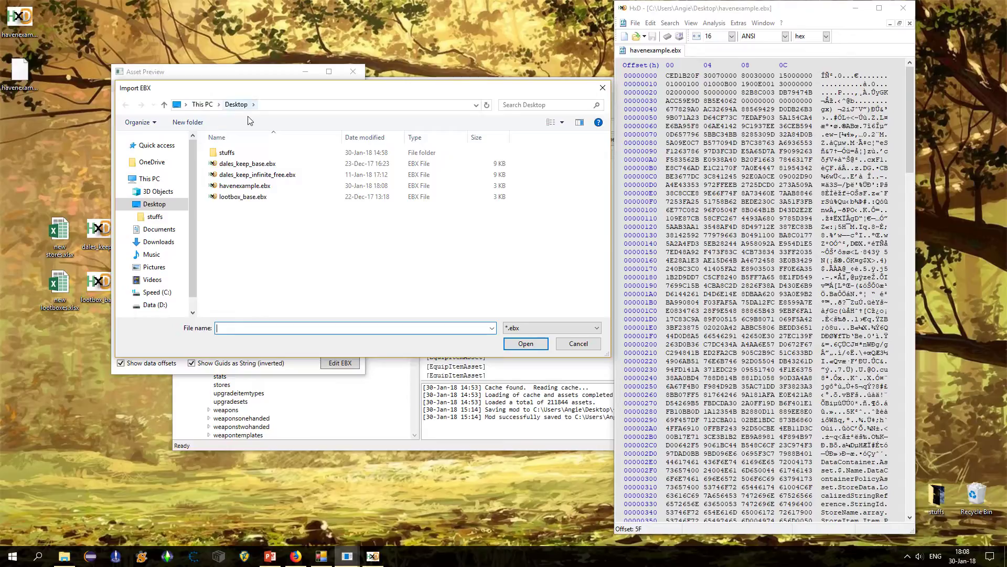
pyautogui.doubleClick(248, 187)
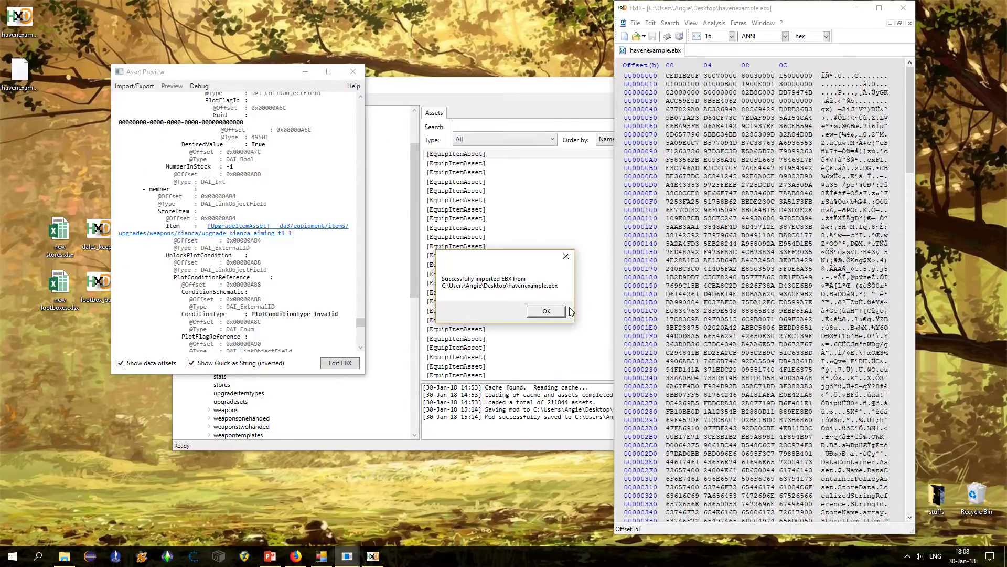
pyautogui.click(548, 309)
# Step: Find the NumberInStock entry of the critchain_1 amulet in the Haven store preview and highlight its data offset
pyautogui.moveTo(360, 326); pyautogui.dragTo(355, 110)
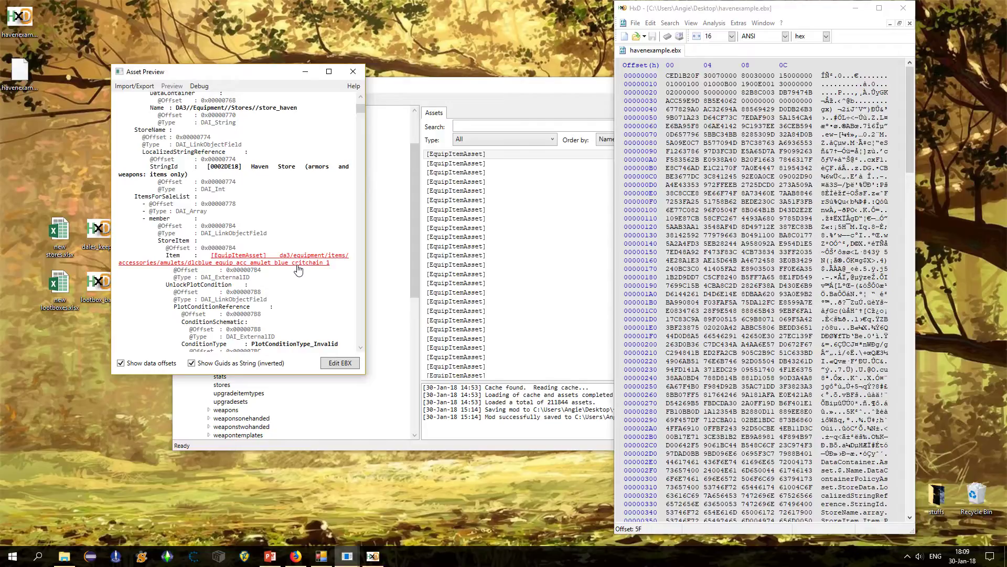
pyautogui.scroll(-10, 298, 268)
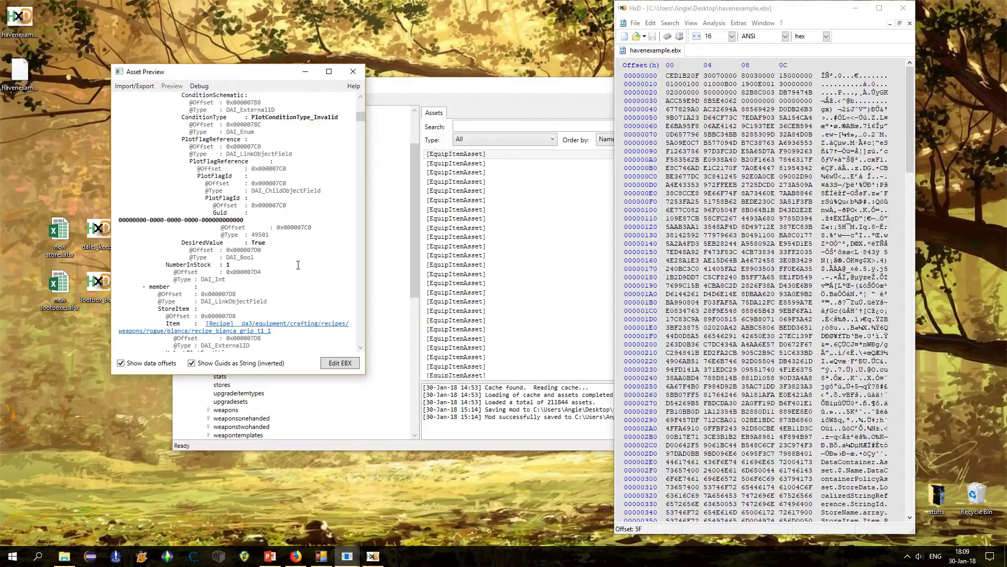
pyautogui.moveTo(241, 264); pyautogui.dragTo(179, 263)
pyautogui.click(206, 261)
pyautogui.doubleClick(264, 270)
# Step: Select the four NumberInStock bytes at offset 7D4 in havenexample.ebx in HxD
pyautogui.scroll(-7, 640, 271)
pyautogui.scroll(-20, 640, 271)
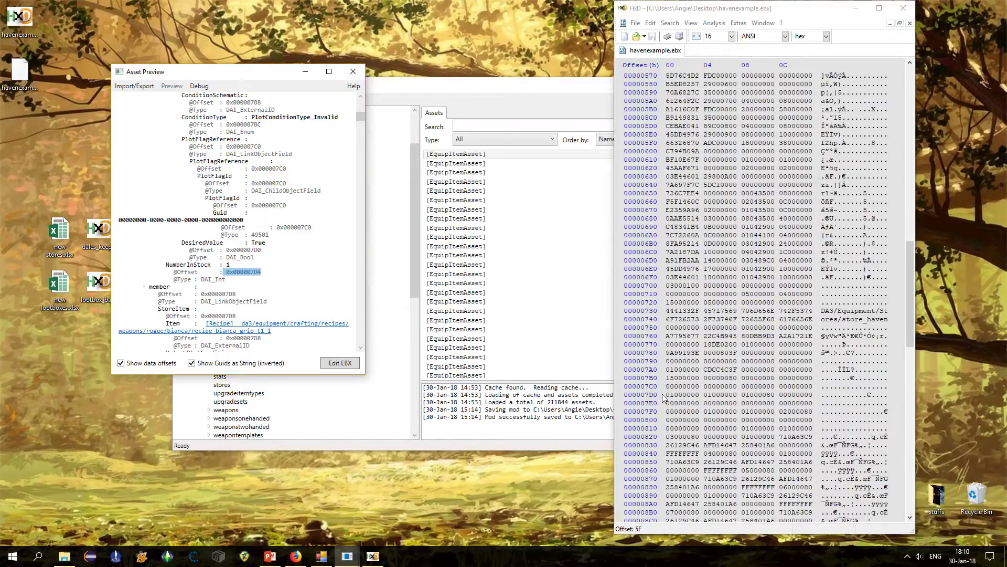
pyautogui.click(704, 394)
pyautogui.moveTo(705, 394); pyautogui.dragTo(734, 394)
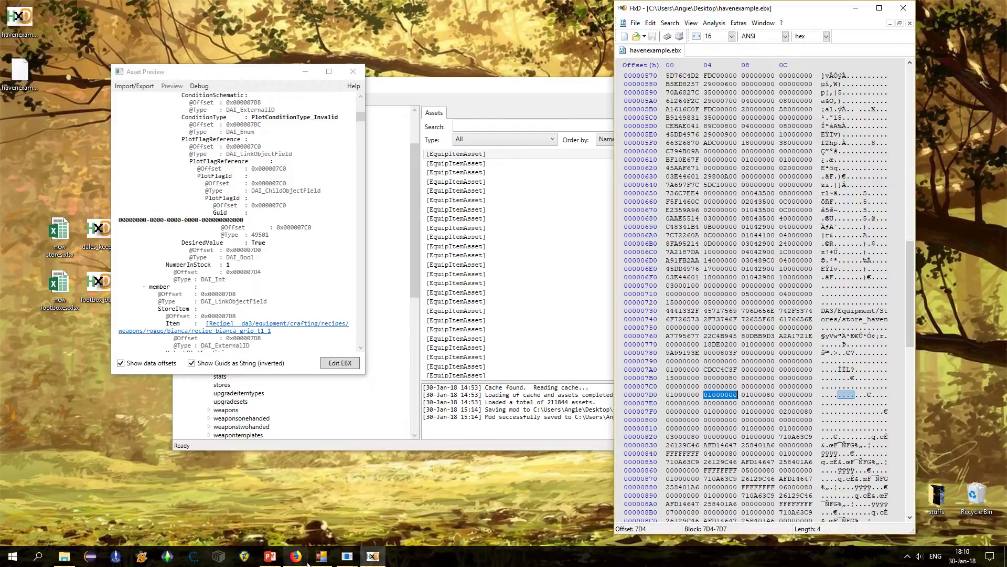
# Step: Open Notepad and write down 5000 as the desired stock amount
pyautogui.hotkey('alt', 'space')
pyautogui.write('note')
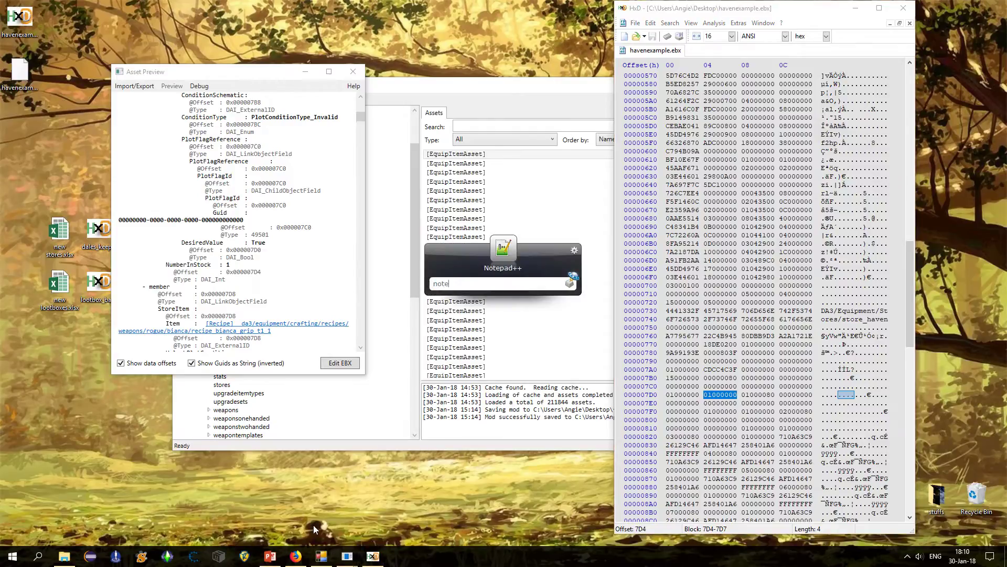
pyautogui.press('Down')
pyautogui.press('Down')
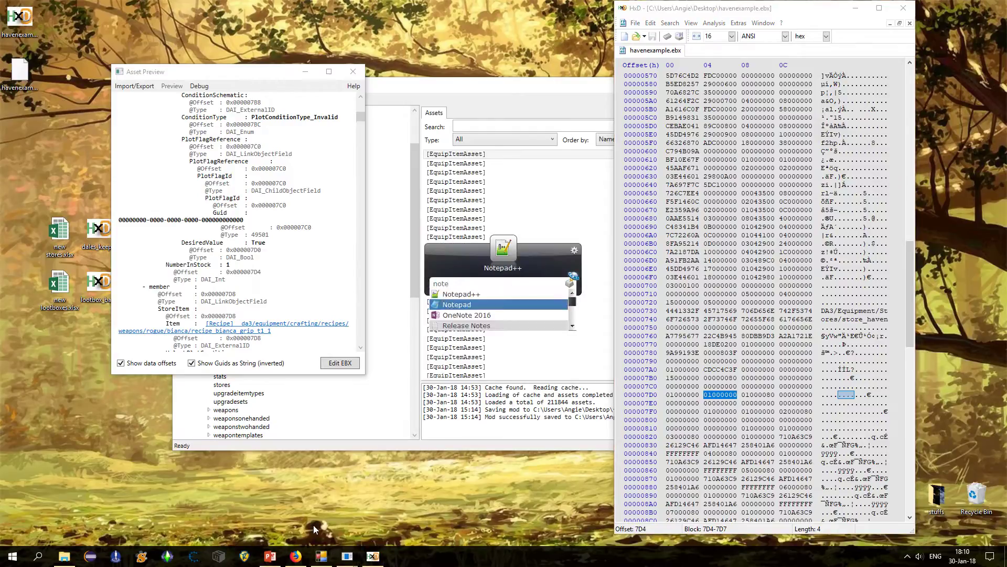
pyautogui.press('Return')
pyautogui.write('5000')
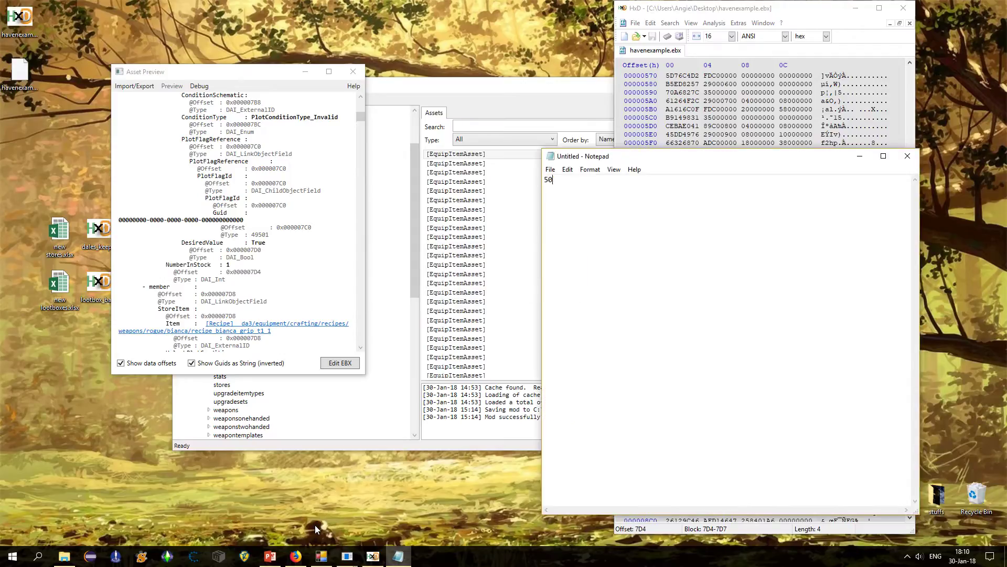
# Step: Switch to Firefox, close the microphone search page and convert decimal 5000 to hexadecimal in the Decimal to Hexadecimal Converter
pyautogui.click(296, 560)
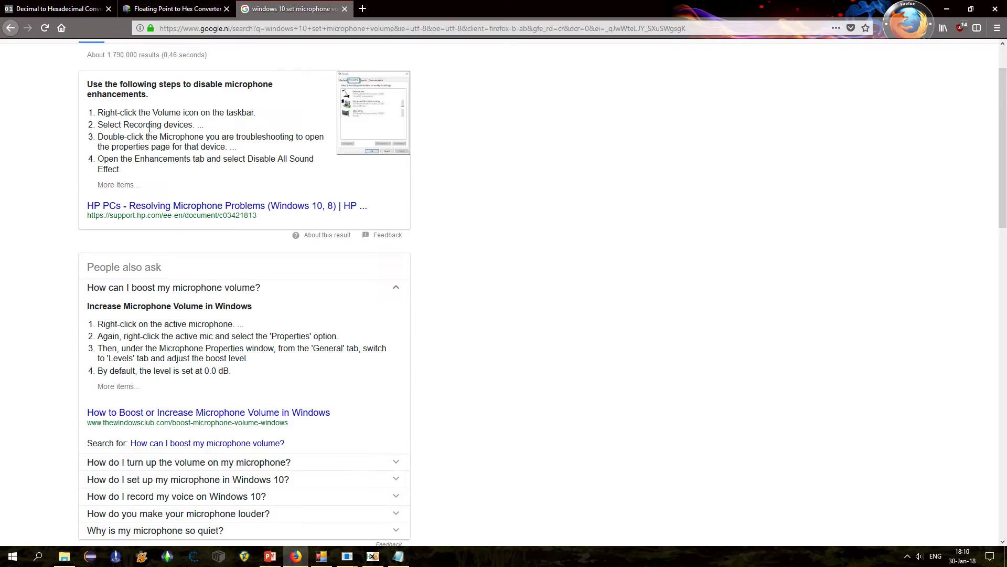
pyautogui.click(66, 4)
pyautogui.click(344, 9)
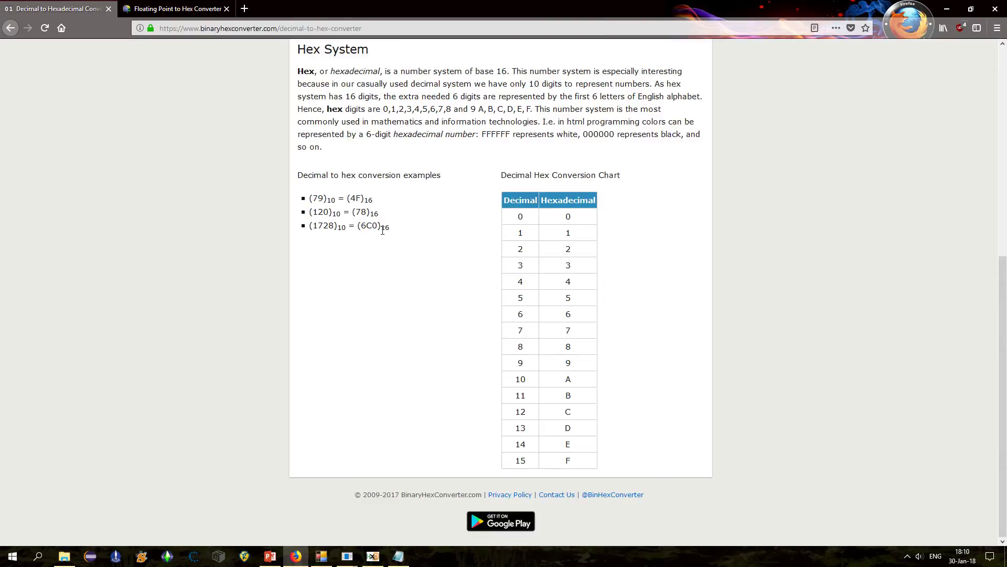
pyautogui.scroll(7, 380, 228)
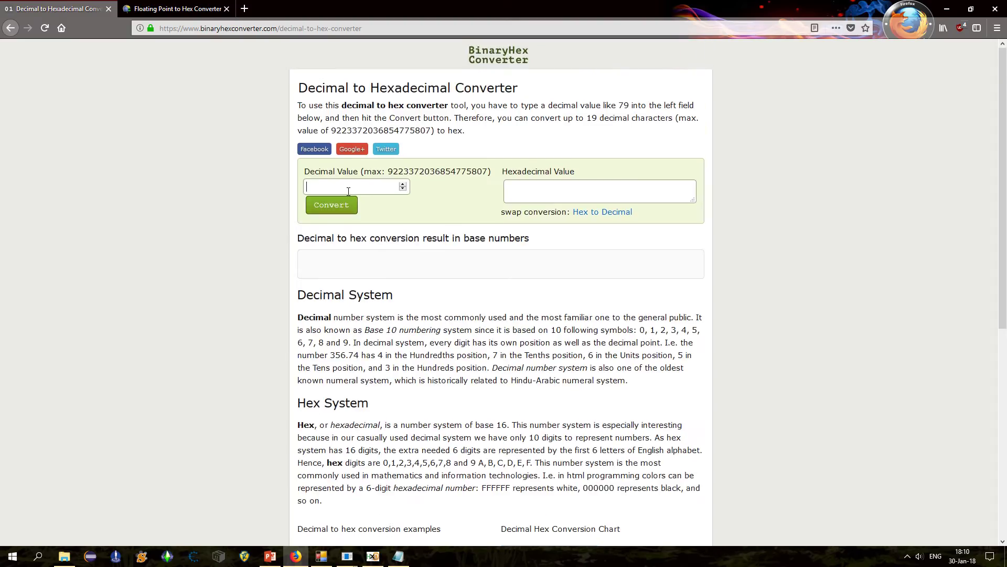
pyautogui.click(348, 191)
pyautogui.write('5000')
pyautogui.click(325, 204)
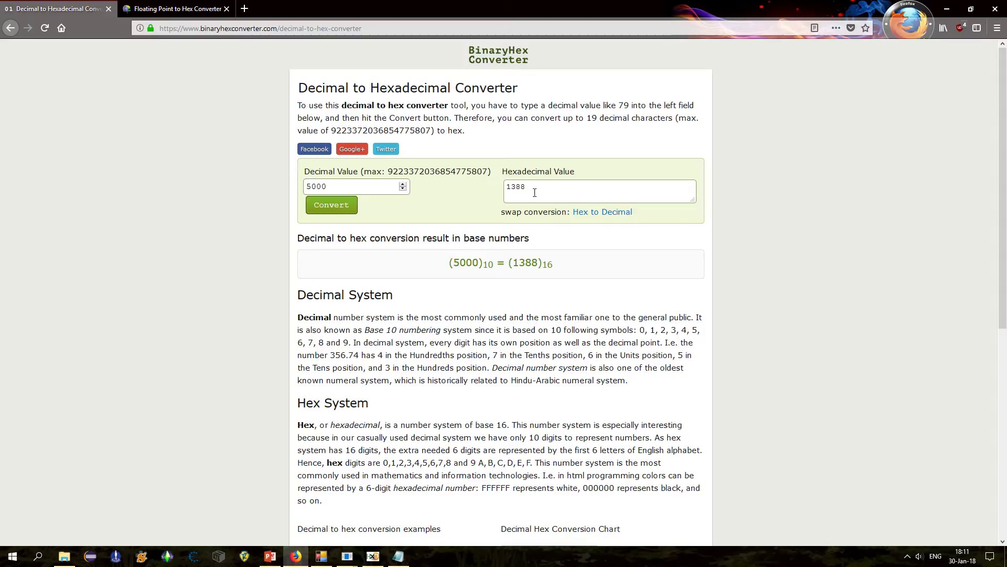
# Step: Note the hex result in Notepad padded to 00 00 13 88, and add its byte-reversed form 88 13 00 00 below
pyautogui.moveTo(534, 193); pyautogui.dragTo(506, 192)
pyautogui.click(398, 555)
pyautogui.press('Return')
pyautogui.write('1388')
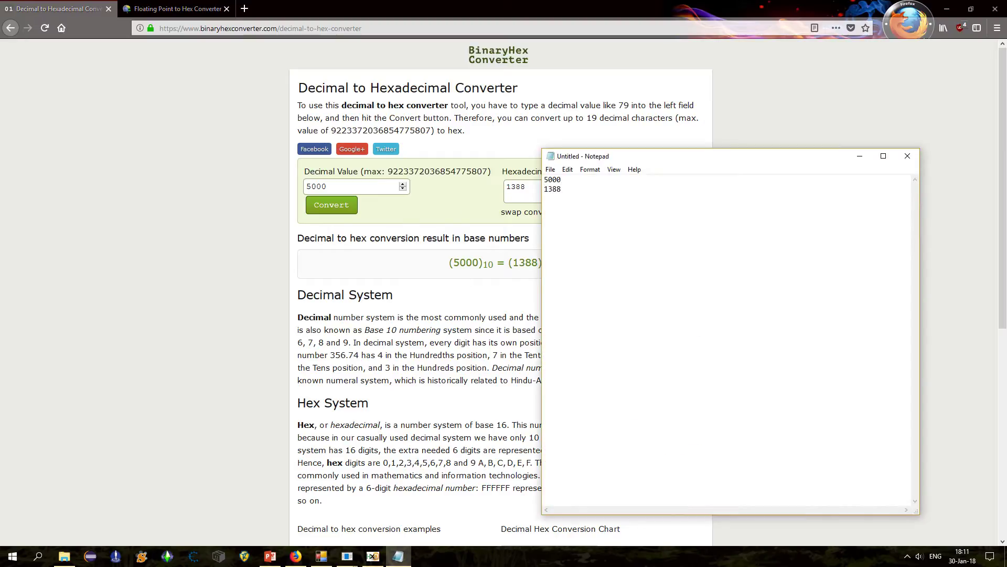
pyautogui.press('Home')
pyautogui.write('0000')
pyautogui.press('Return')
pyautogui.write('88 13 00 00')
pyautogui.moveTo(593, 199); pyautogui.dragTo(506, 202)
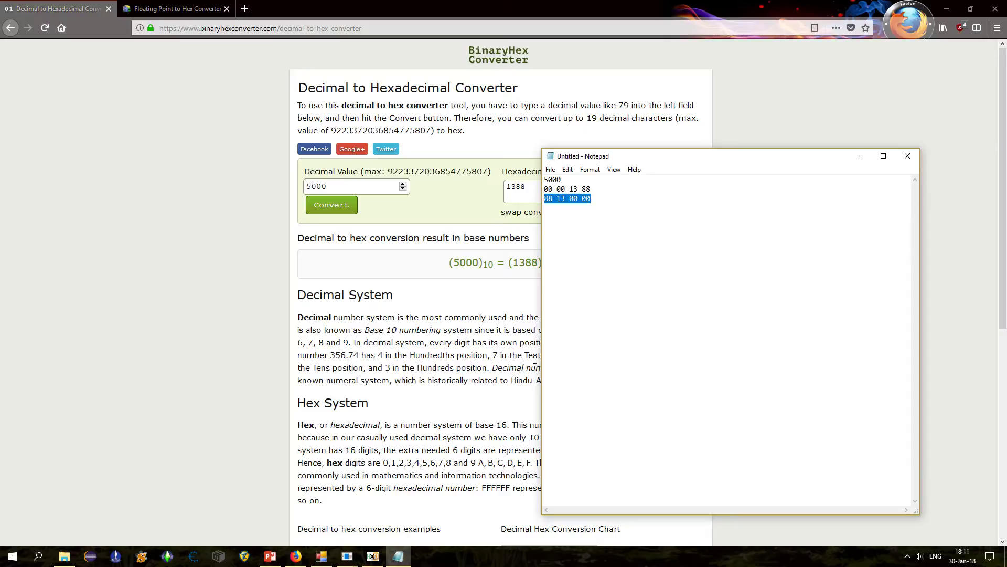
# Step: Switch to HxD, overwrite the four selected bytes at offset 7D4 with 88130000 and save havenexample.ebx
pyautogui.moveTo(371, 560)
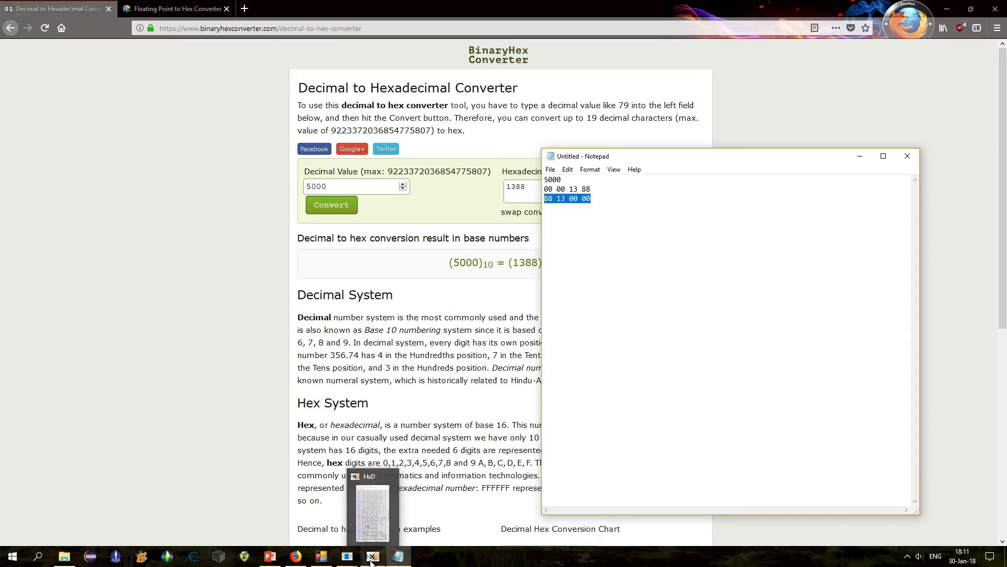
pyautogui.click(371, 561)
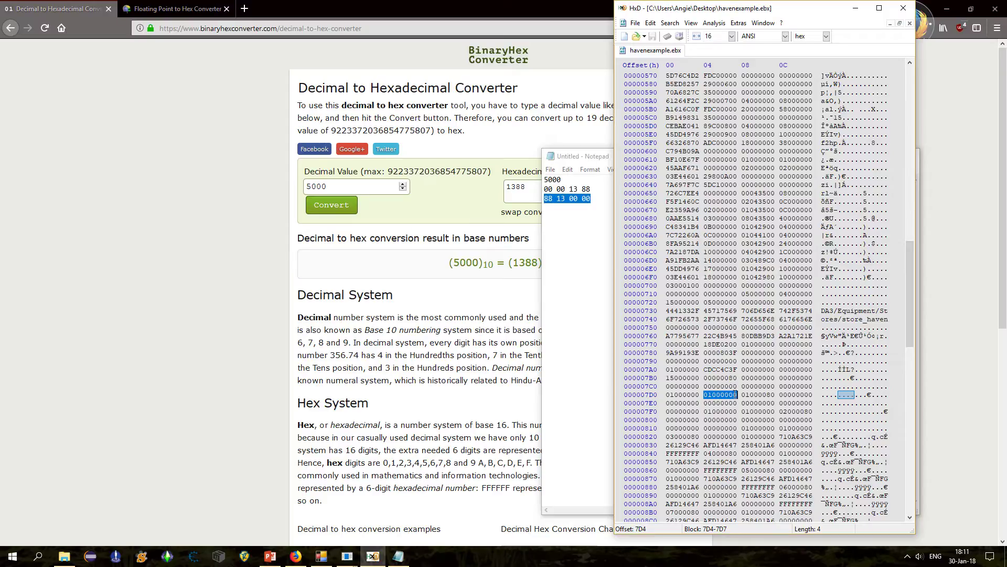
pyautogui.write('88130000')
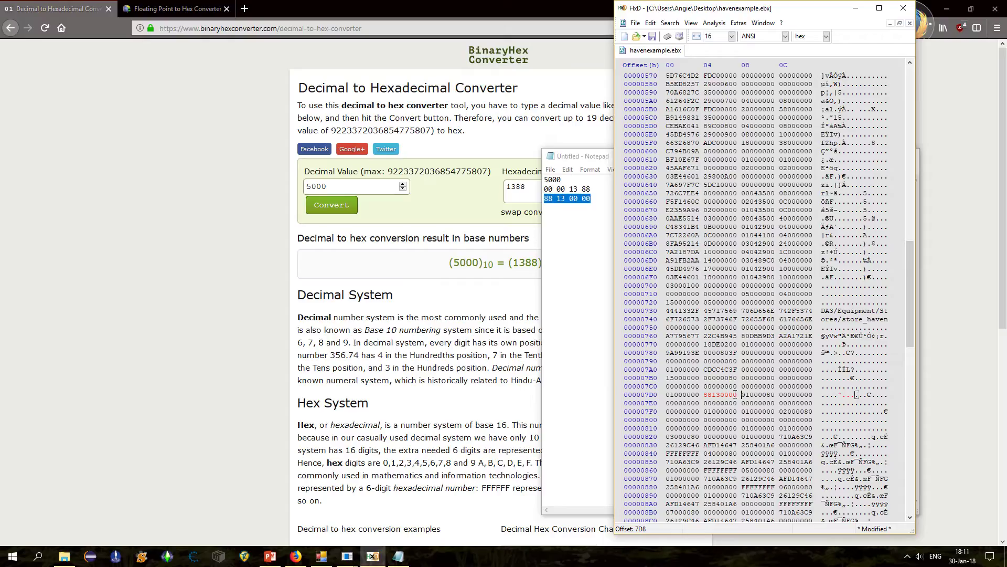
pyautogui.hotkey('ctrl', 's')
# Step: Return to the Haven store asset preview in DAI Mod Maker and import the edited havenexample.ebx again
pyautogui.moveTo(347, 555)
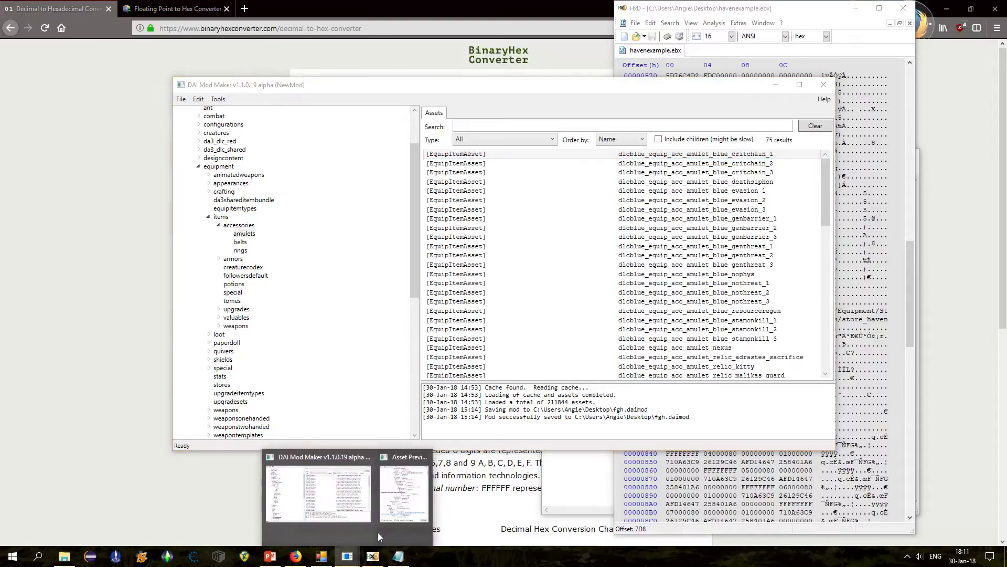
pyautogui.click(378, 532)
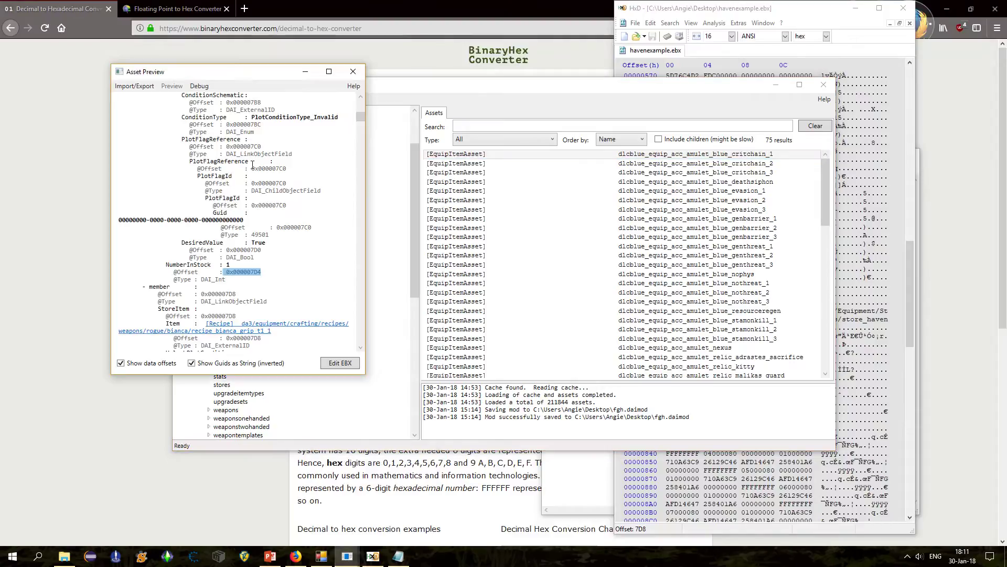
pyautogui.click(199, 86)
pyautogui.click(213, 96)
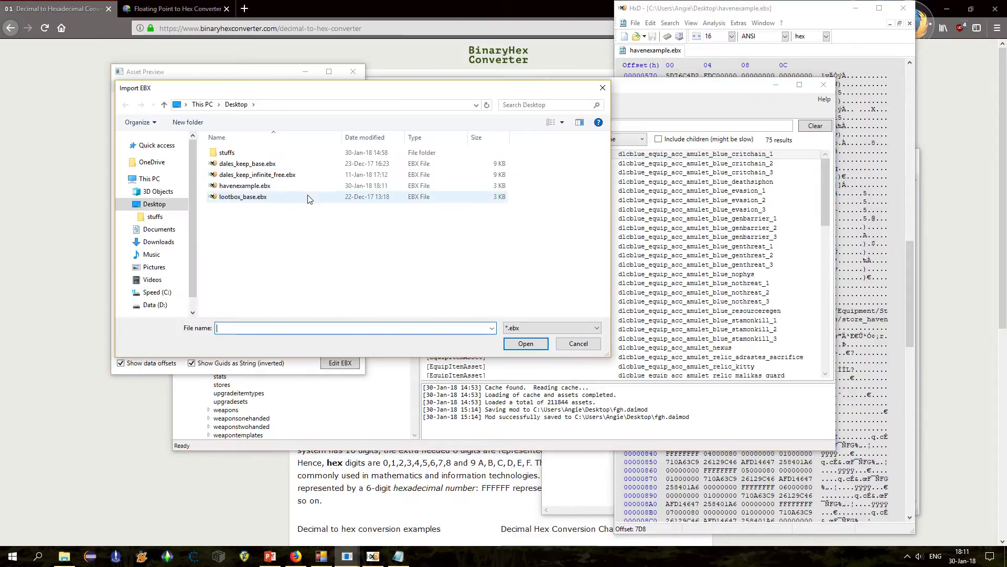
pyautogui.doubleClick(277, 188)
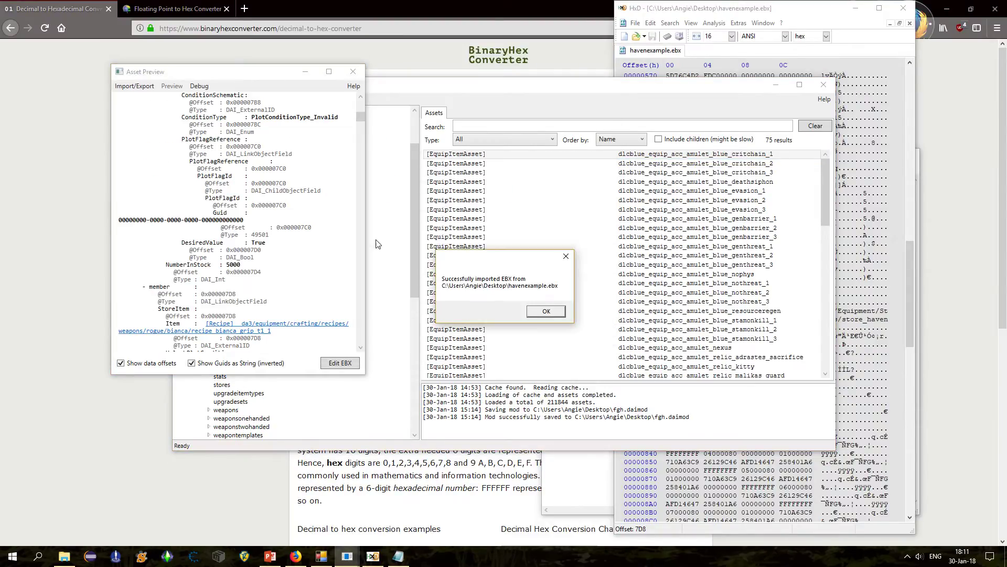
pyautogui.click(545, 312)
# Step: Examine the amulet's NumberInStock value and the BuyMultiplier and SellMultiplier entries near the end of the store asset
pyautogui.click(245, 264)
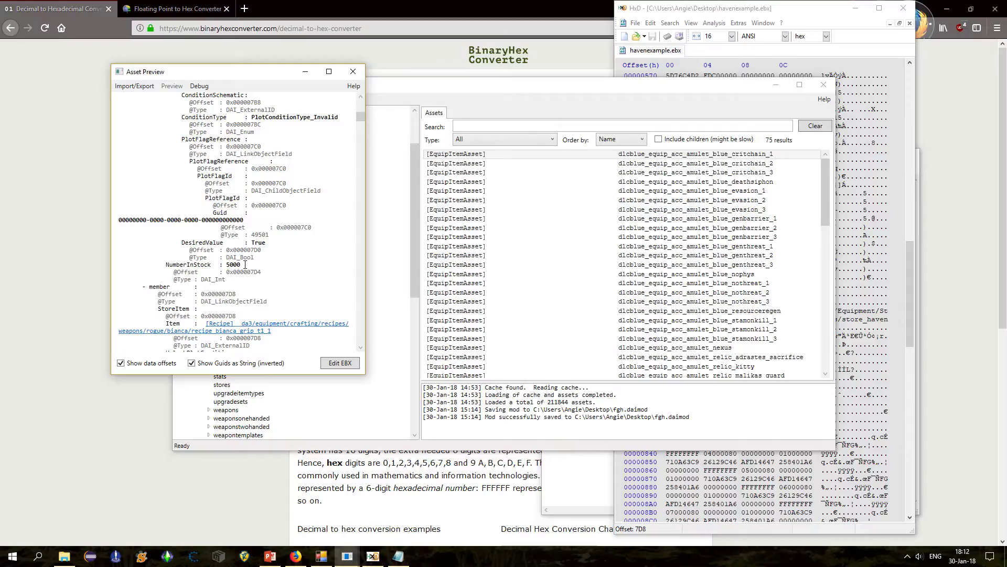
pyautogui.moveTo(360, 118); pyautogui.dragTo(360, 336)
pyautogui.scroll(2, 278, 220)
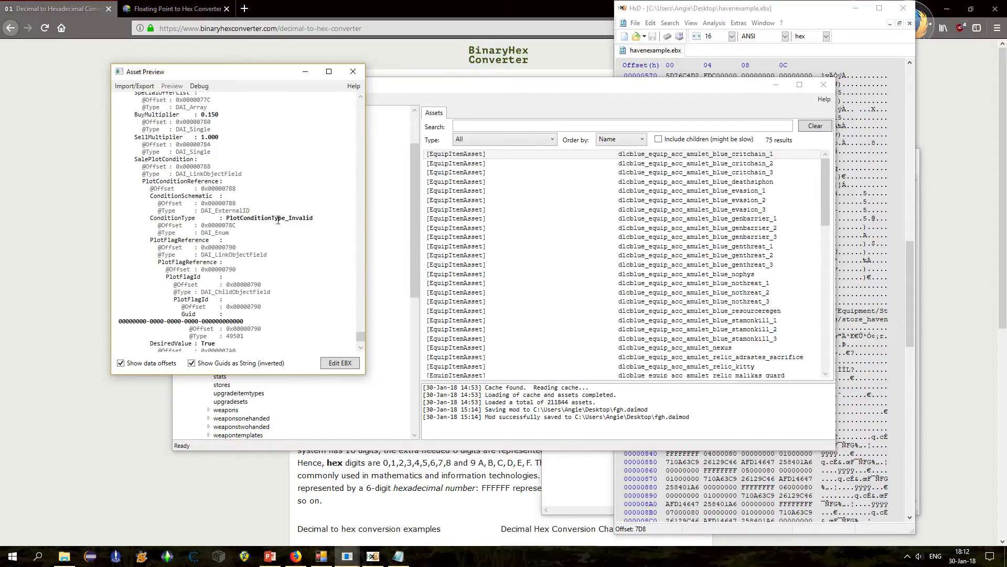
pyautogui.moveTo(210, 144); pyautogui.dragTo(125, 114)
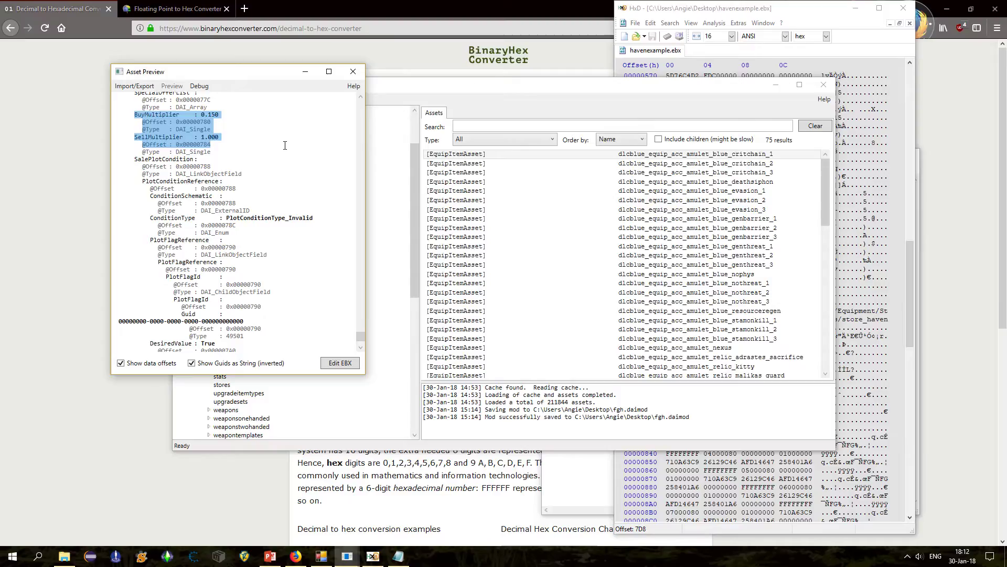
# Step: In the Floating Point to Hex Converter, enable Swap endianness, convert the float value .5 to hex and select the resulting digits
pyautogui.click(174, 9)
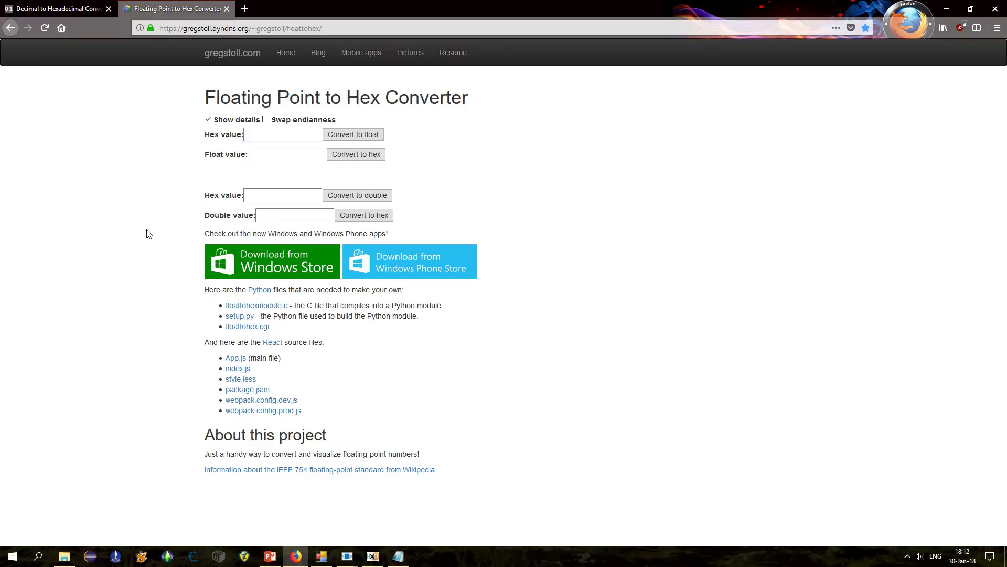
pyautogui.click(289, 120)
pyautogui.click(263, 136)
pyautogui.click(270, 156)
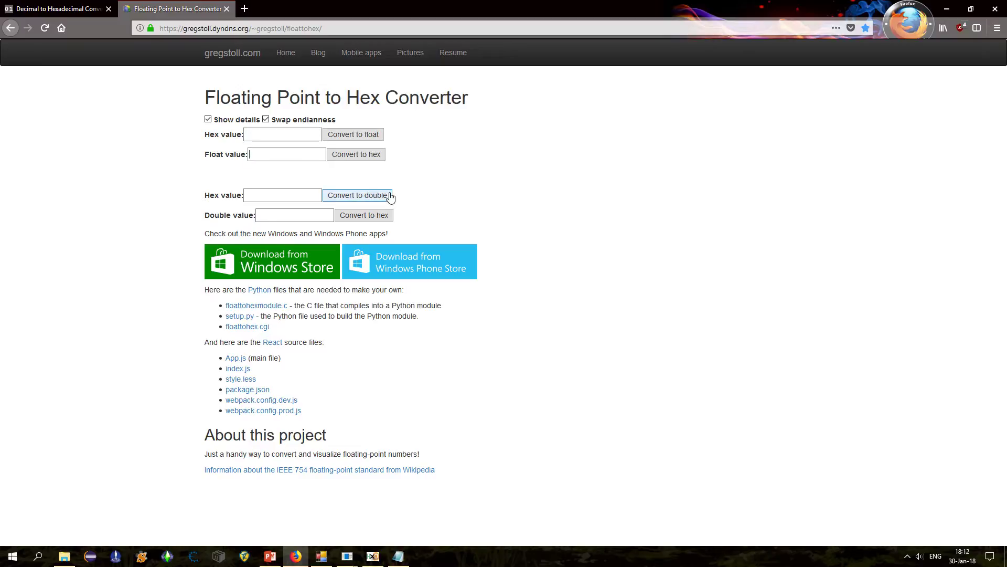
pyautogui.write('.5')
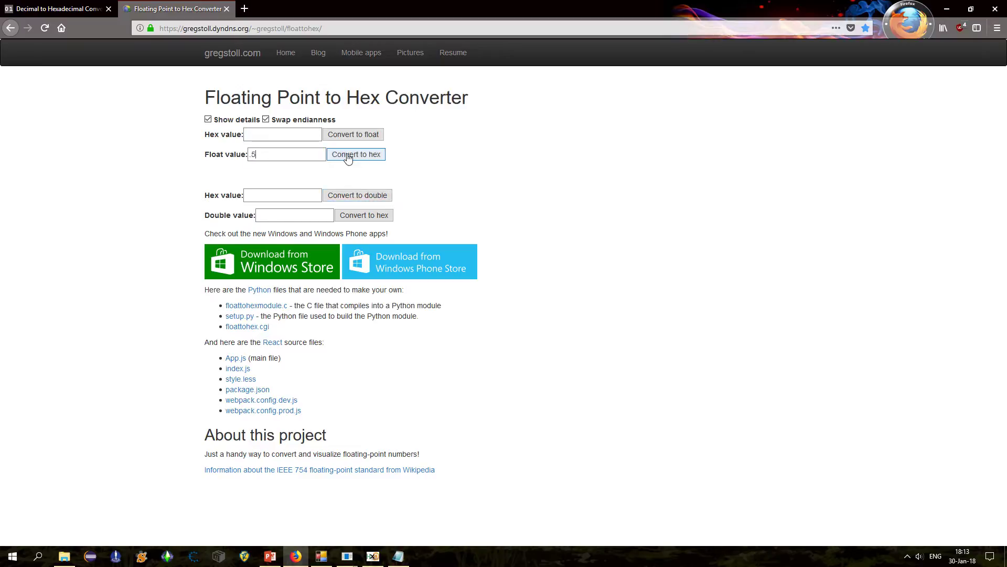
pyautogui.click(348, 155)
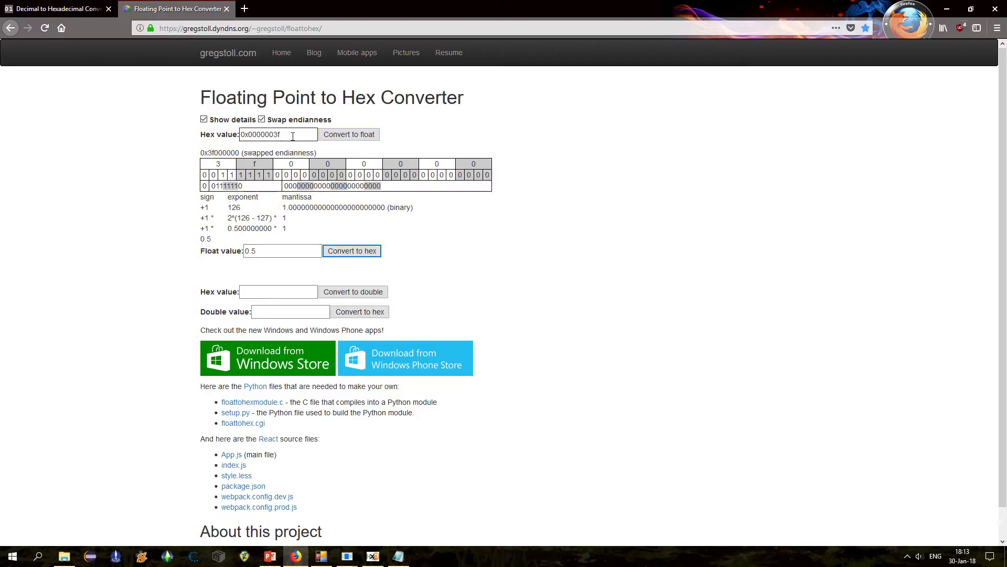
pyautogui.moveTo(293, 136); pyautogui.dragTo(248, 135)
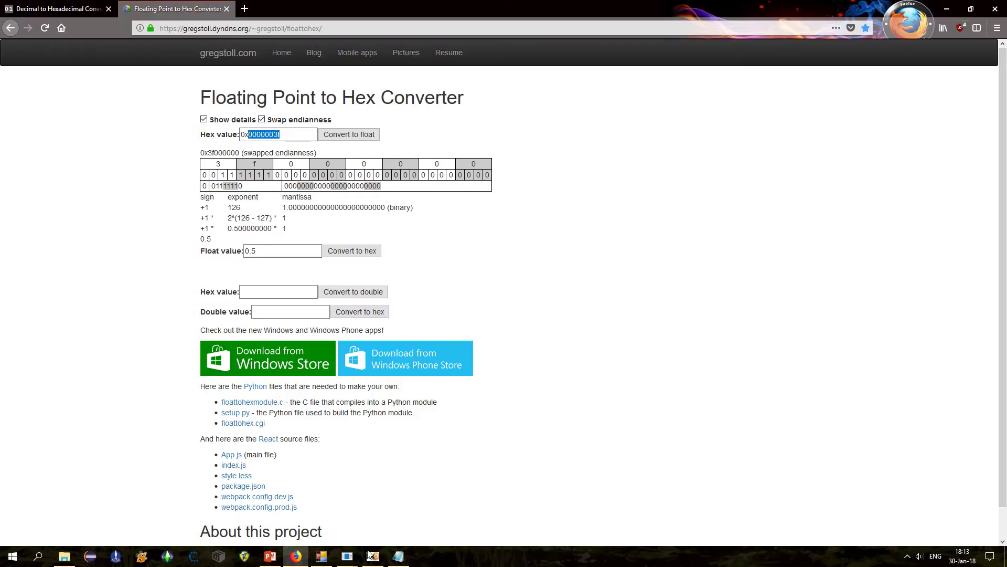
# Step: Overwrite the four SellMultiplier bytes at offset 784 in havenexample.ebx with 0000003F and save the file
pyautogui.click(347, 556)
pyautogui.click(391, 516)
pyautogui.click(373, 556)
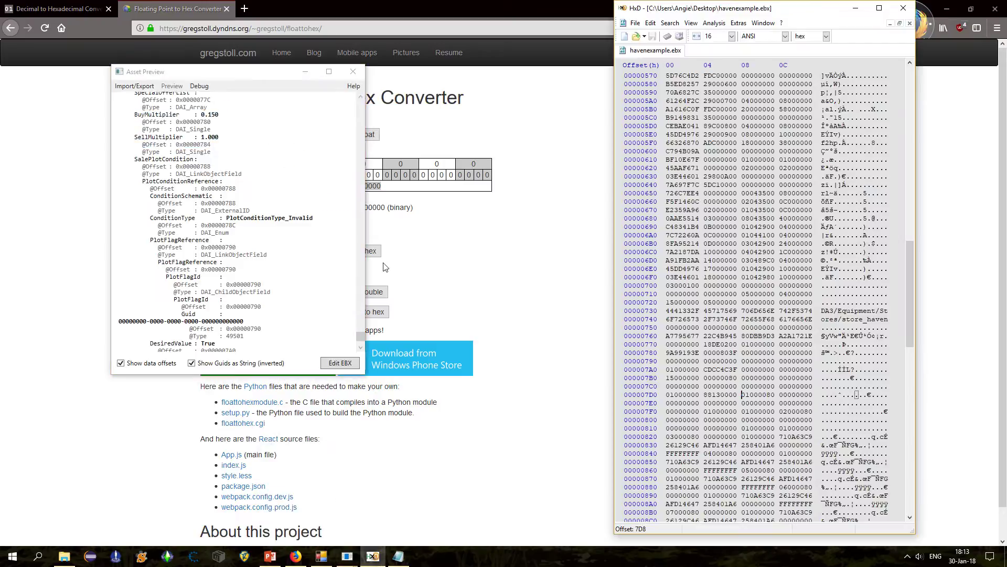
pyautogui.scroll(1, 313, 261)
pyautogui.scroll(1, 312, 260)
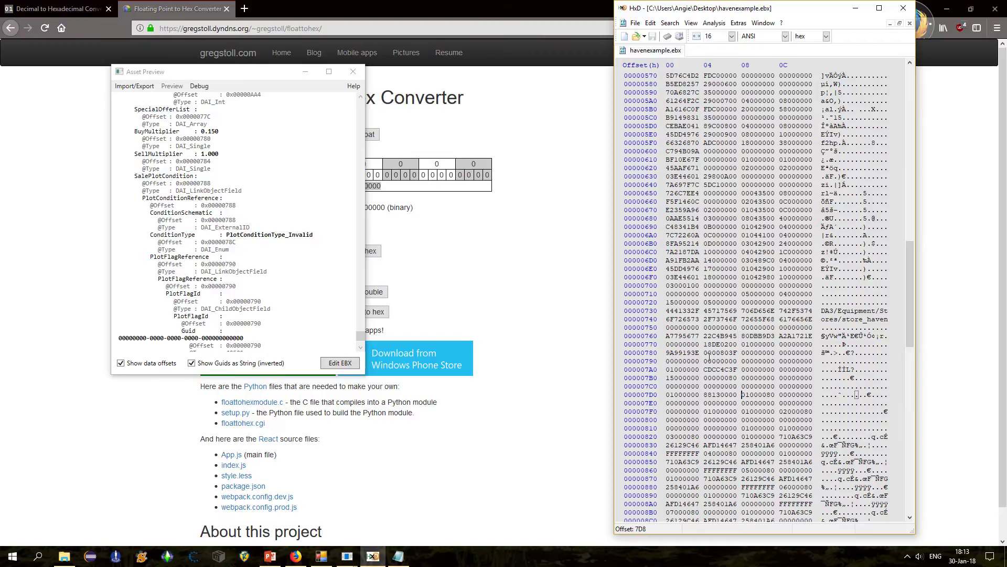
pyautogui.moveTo(704, 354); pyautogui.dragTo(739, 353)
pyautogui.write('0000003F')
pyautogui.hotkey('ctrl', 's')
# Step: Import the saved havenexample.ebx into the Haven store asset again and go back to the start of the file in HxD
pyautogui.click(199, 86)
pyautogui.click(210, 97)
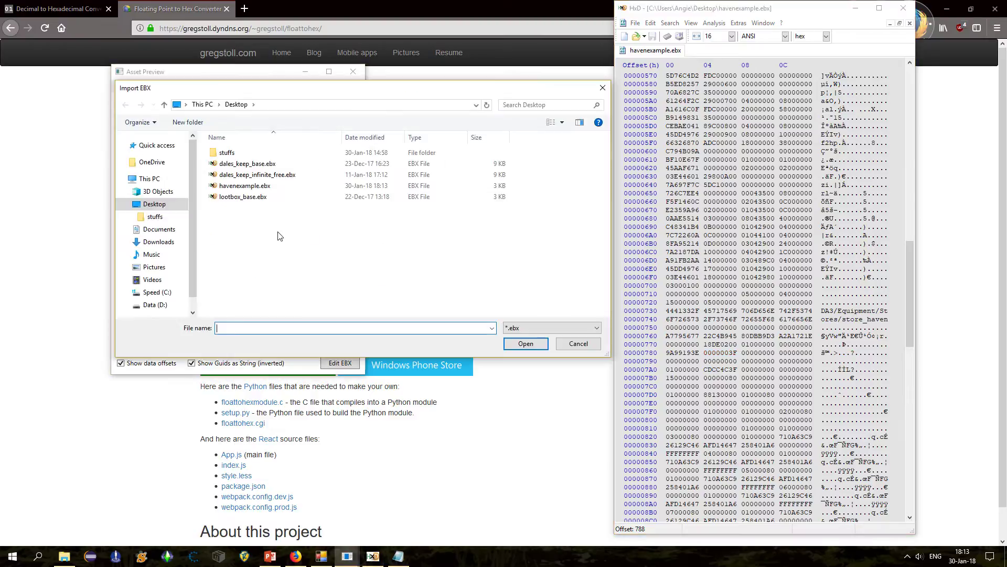
pyautogui.doubleClick(255, 190)
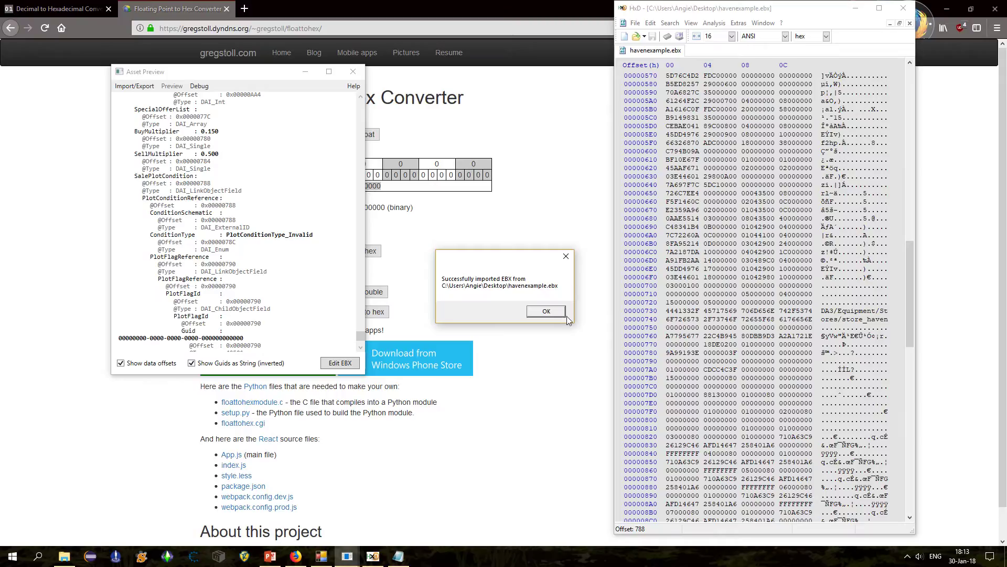
pyautogui.click(568, 318)
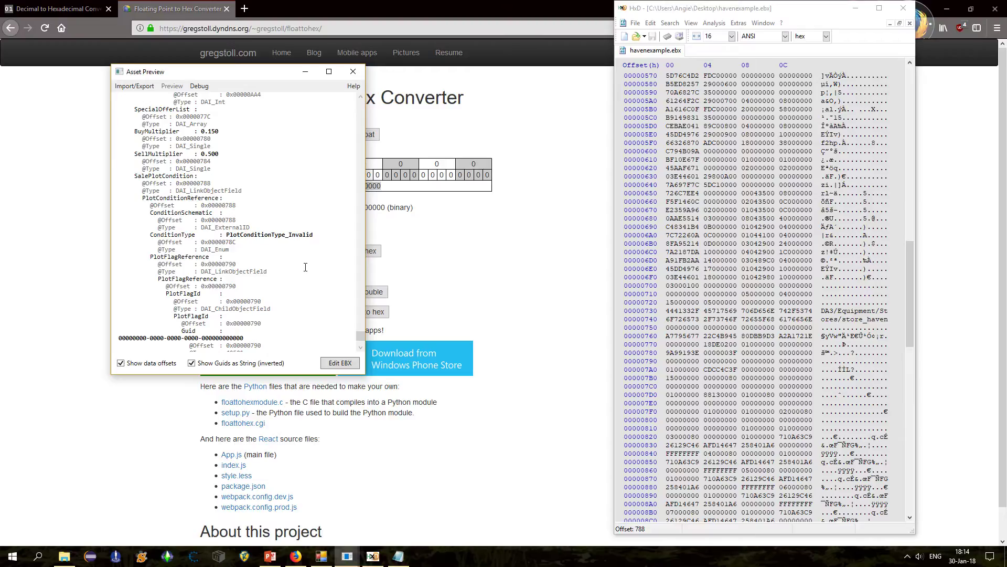
pyautogui.scroll(20, 869, 300)
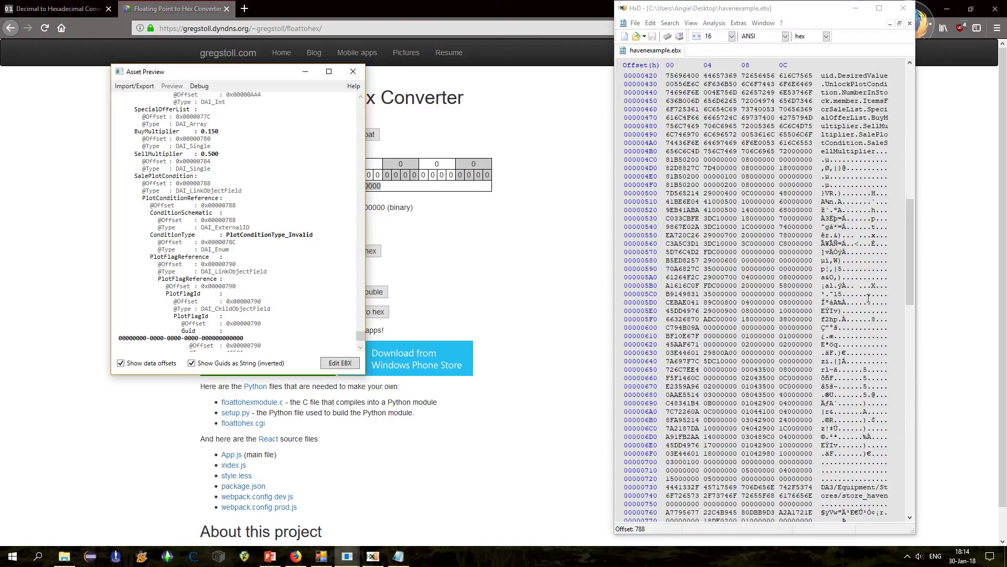
pyautogui.scroll(5, 868, 300)
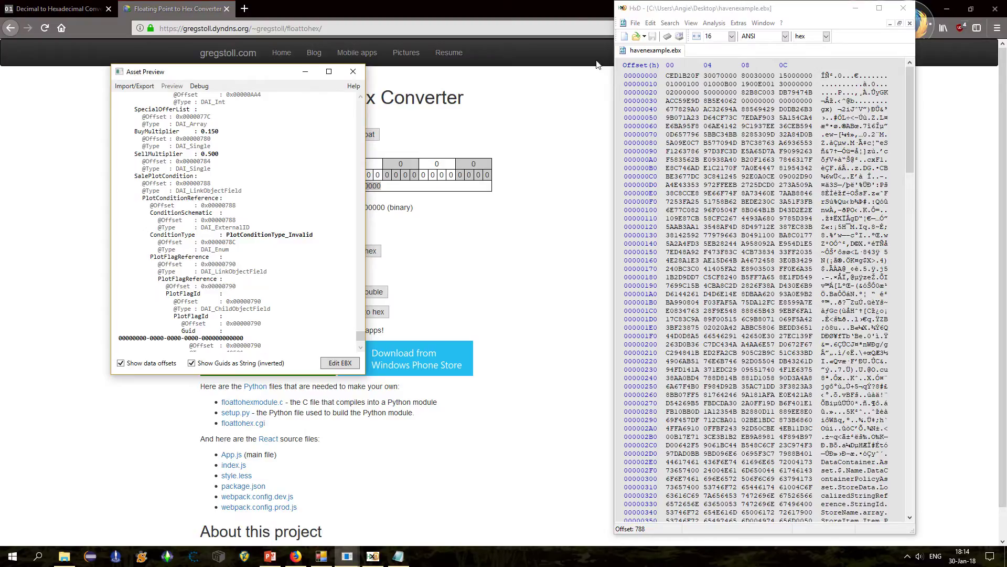
# Step: In DAI Mod Maker, list the equipment stores assets and open the preview of store_dales_keep
pyautogui.click(347, 557)
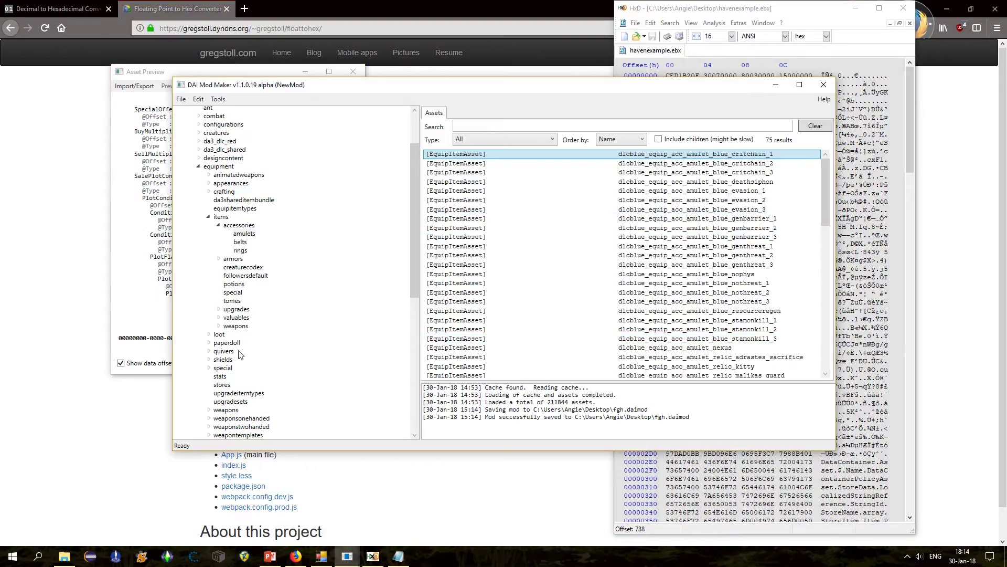
pyautogui.click(222, 384)
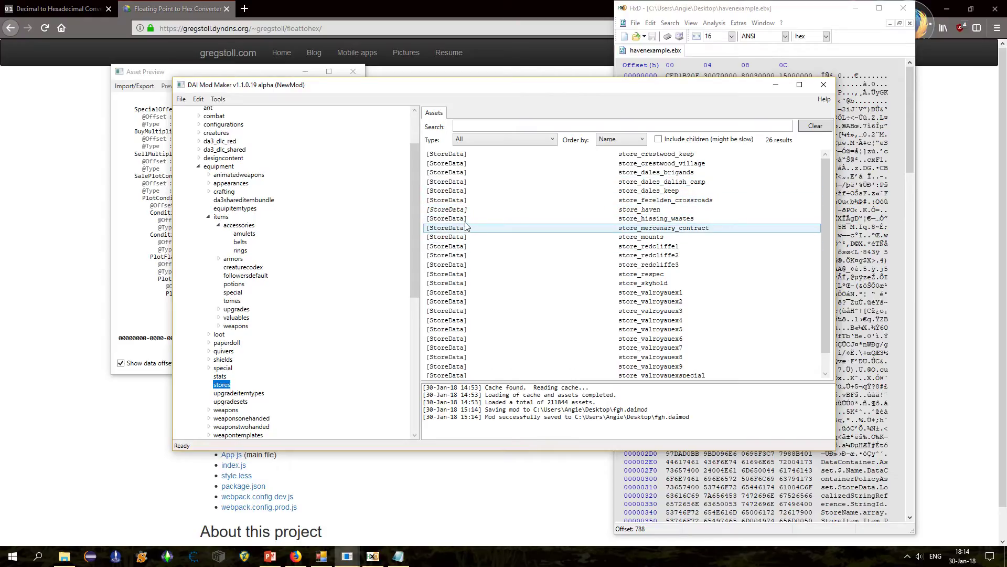
pyautogui.click(467, 193)
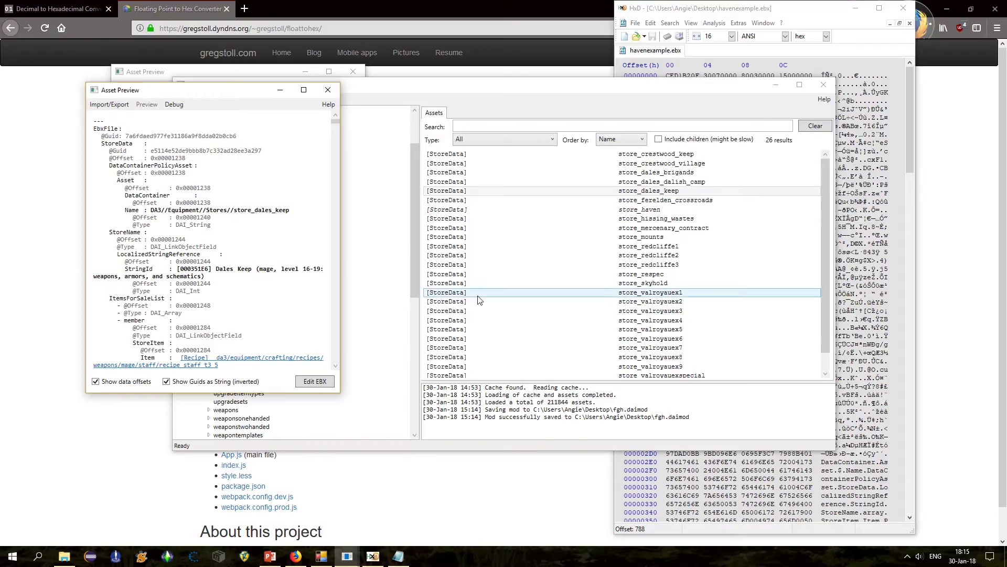
# Step: Open new stores.xlsx from the desktop in Excel and show its Stores sheet
pyautogui.press('super+d')
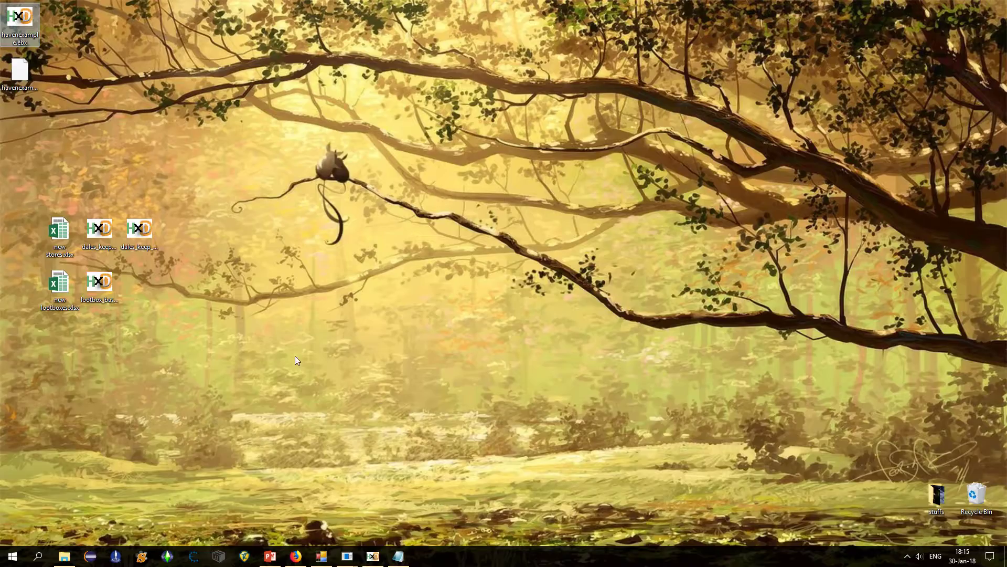
pyautogui.doubleClick(59, 231)
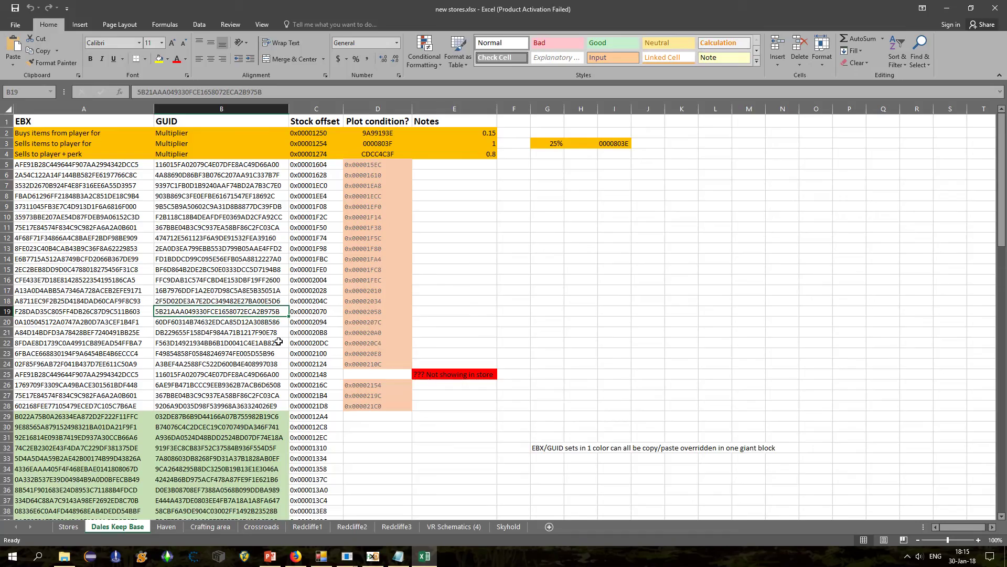
pyautogui.click(598, 380)
pyautogui.click(69, 526)
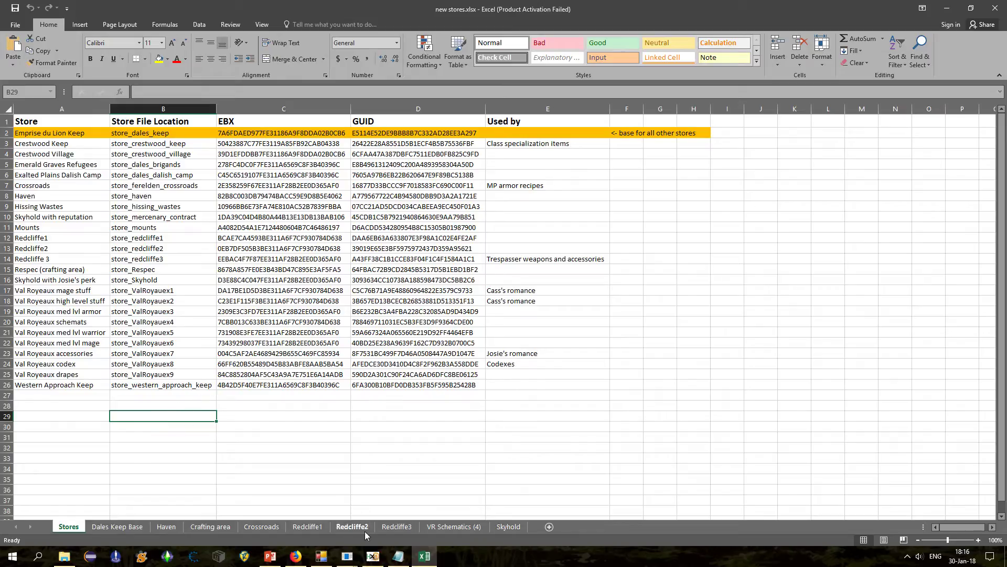
# Step: Export the store_dales_keep asset from its preview to the desktop as keeptohaven.ebx and open that file in HxD
pyautogui.moveTo(348, 563)
pyautogui.click(349, 493)
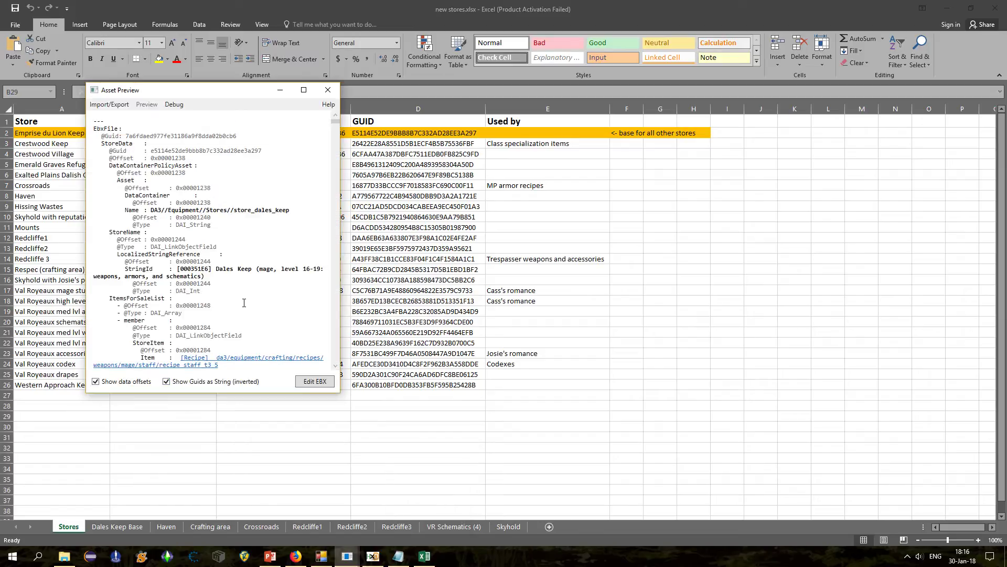
pyautogui.click(174, 104)
pyautogui.click(205, 130)
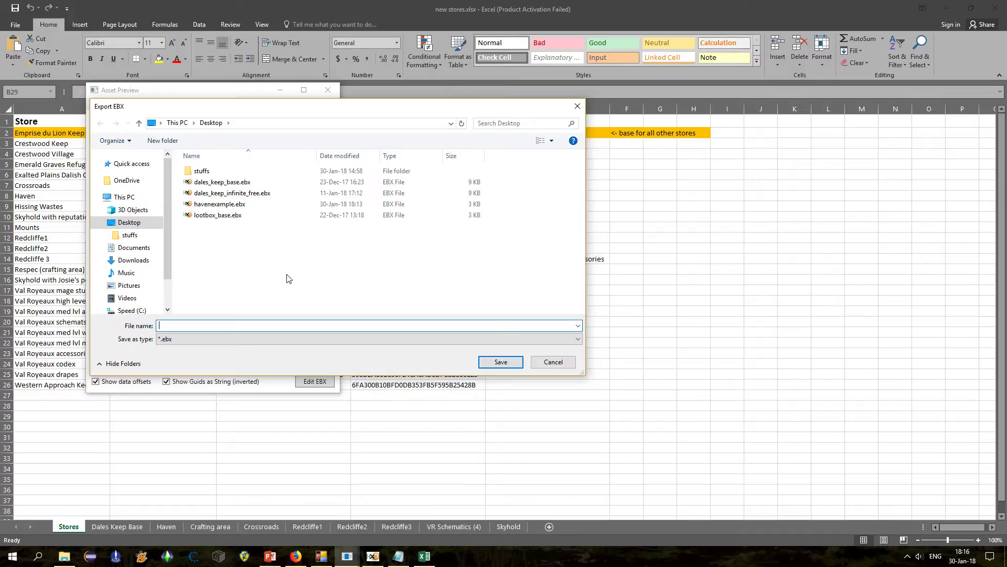
pyautogui.write('dales_mage')
pyautogui.press('Return')
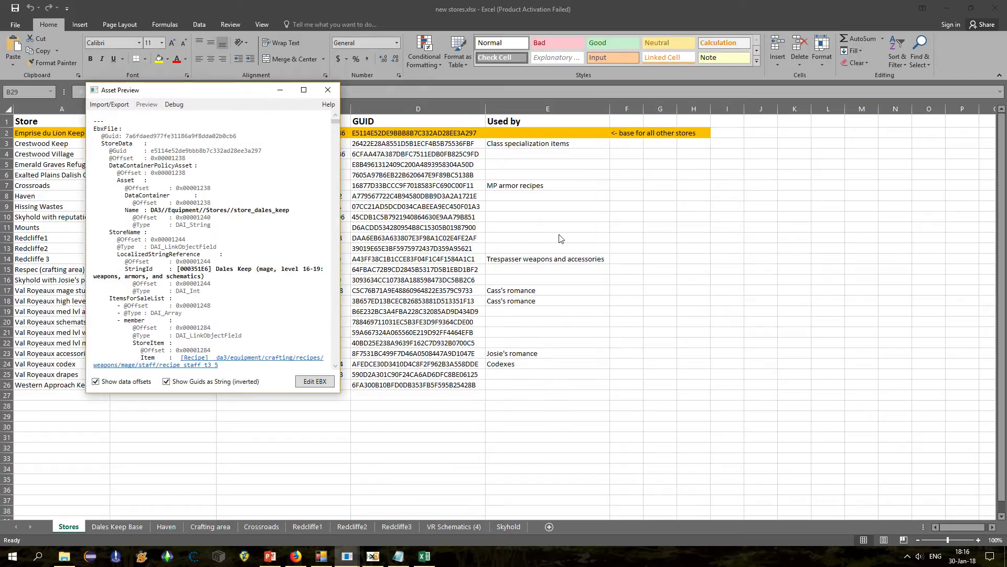
pyautogui.press('super+d')
pyautogui.doubleClick(24, 181)
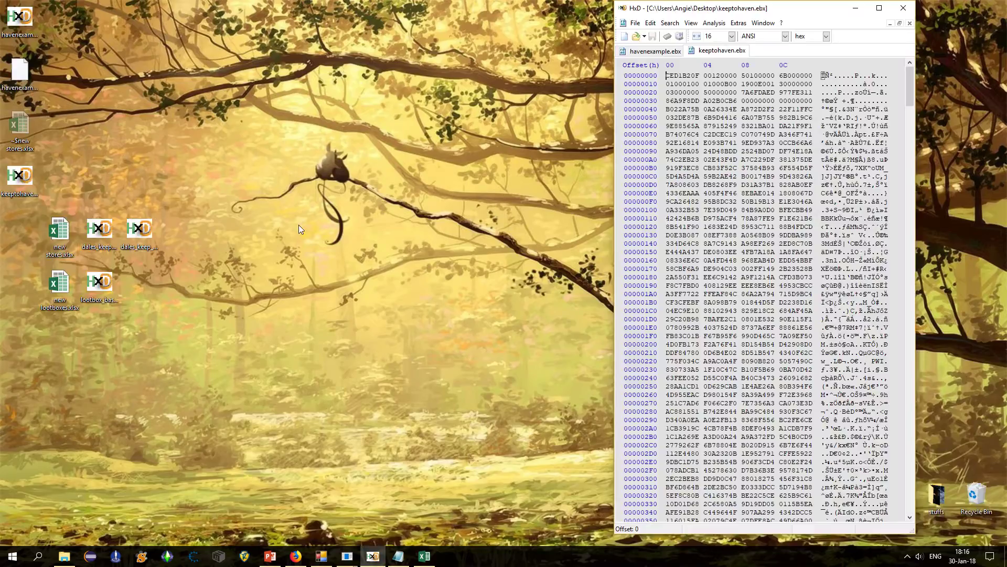
# Step: Find the store_dales_keep EBX value from the Stores sheet in keeptohaven.ebx and overwrite it with the store_haven EBX value
pyautogui.click(424, 556)
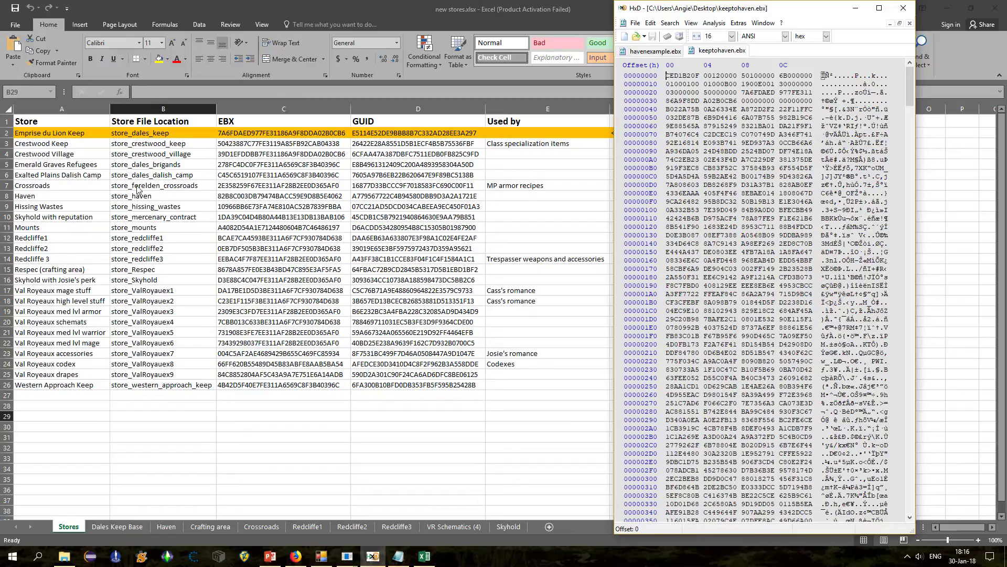
pyautogui.hotkey('alt', 'Tab')
pyautogui.click(260, 138)
pyautogui.hotkey('ctrl', 'c')
pyautogui.hotkey('alt', 'Tab')
pyautogui.hotkey('ctrl', 'f')
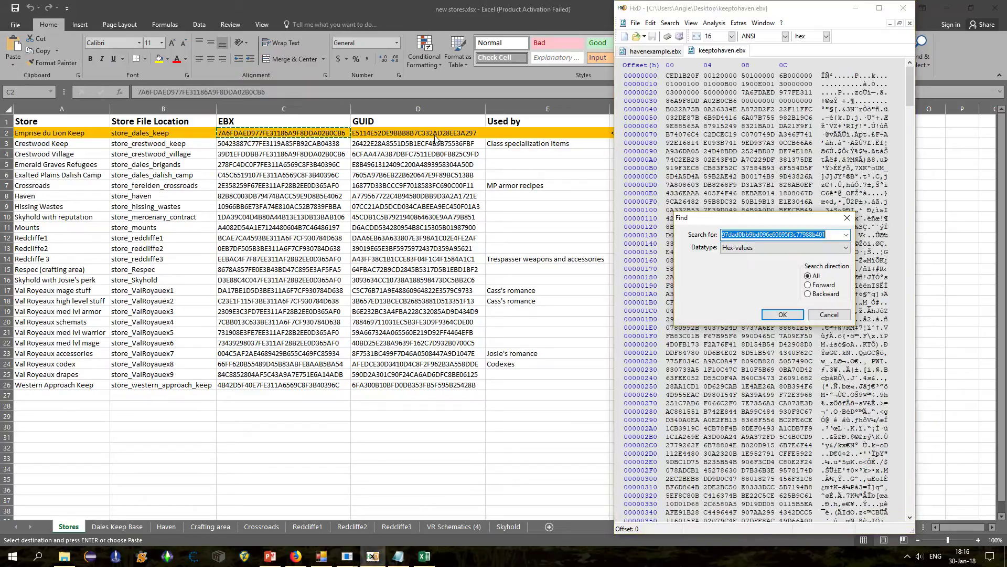
pyautogui.hotkey('ctrl', 'v')
pyautogui.click(783, 314)
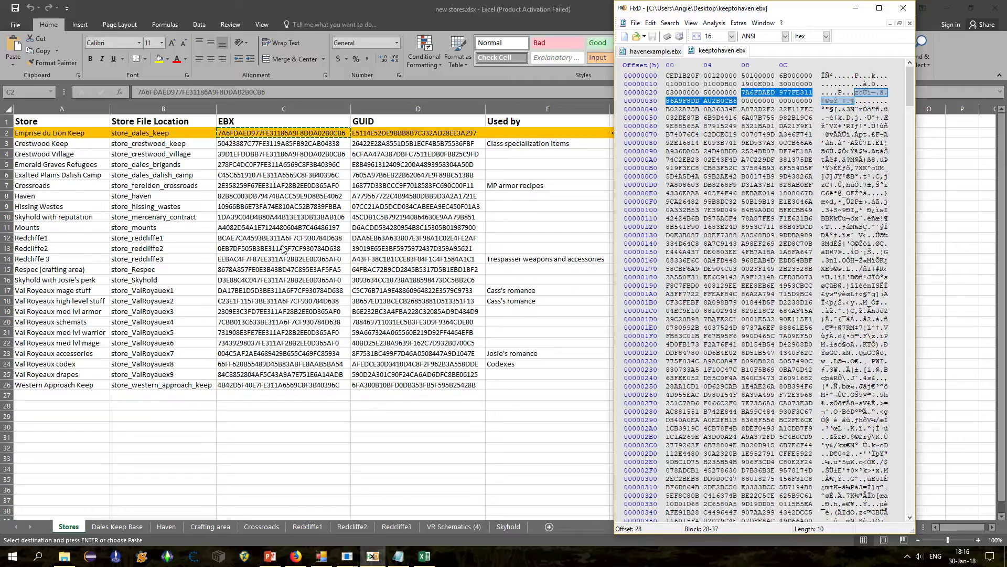
pyautogui.click(246, 269)
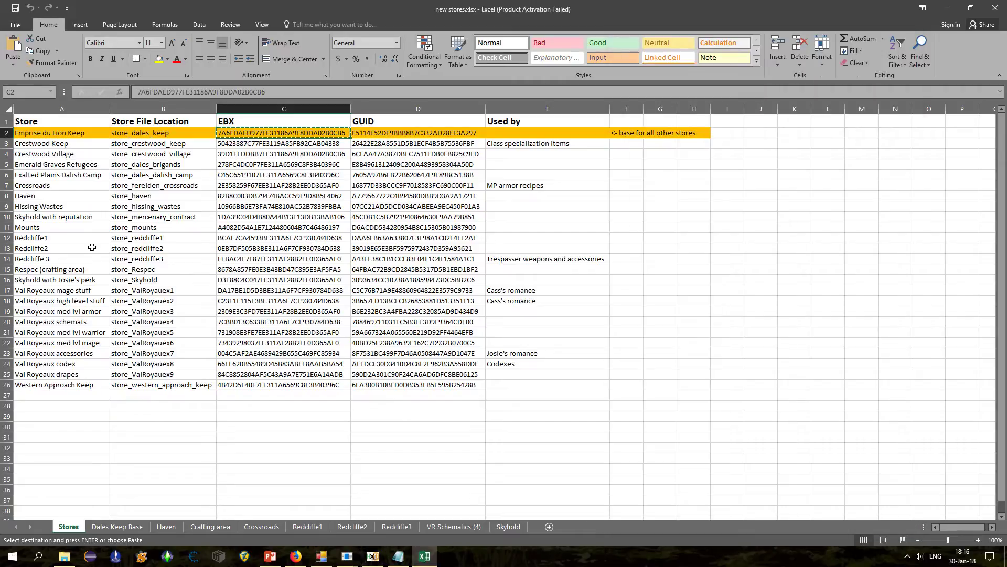
pyautogui.moveTo(76, 196); pyautogui.dragTo(238, 195)
pyautogui.click(238, 195)
pyautogui.hotkey('ctrl', 'c')
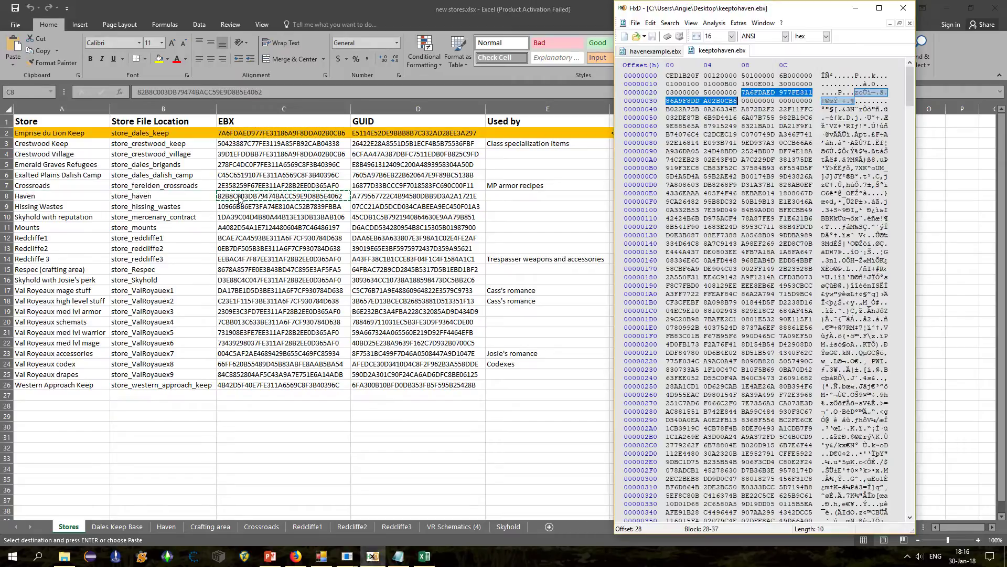
pyautogui.hotkey('alt', 'Tab')
pyautogui.hotkey('ctrl', 'b')
# Step: Find the store_dales_keep GUID in keeptohaven.ebx, overwrite it with the store_haven GUID from the Stores sheet and save the file
pyautogui.hotkey('alt', 'Tab')
pyautogui.click(375, 135)
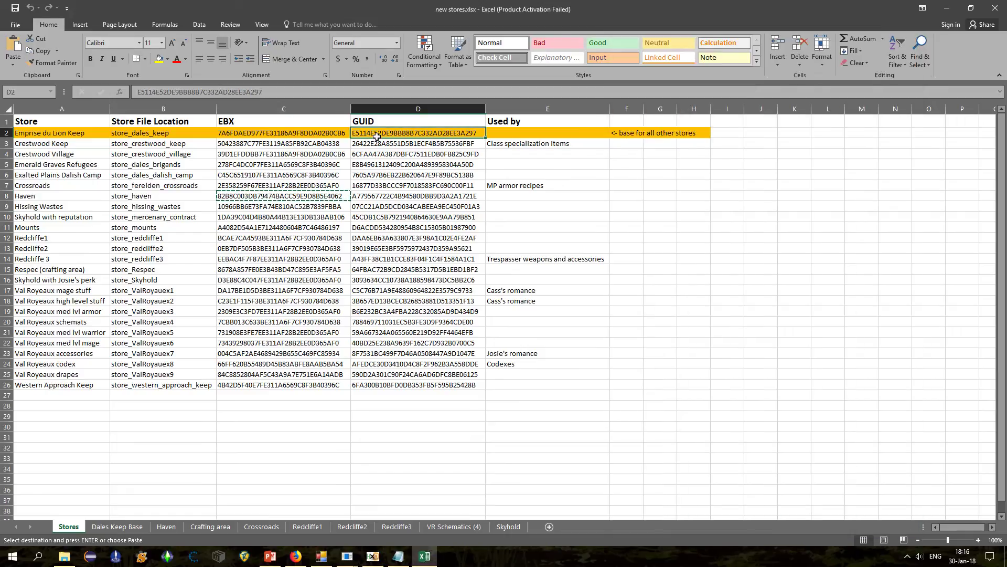
pyautogui.hotkey('ctrl', 'c')
pyautogui.hotkey('alt', 'Tab')
pyautogui.hotkey('ctrl', 'f')
pyautogui.hotkey('ctrl', 'v')
pyautogui.click(779, 312)
pyautogui.hotkey('alt', 'Tab')
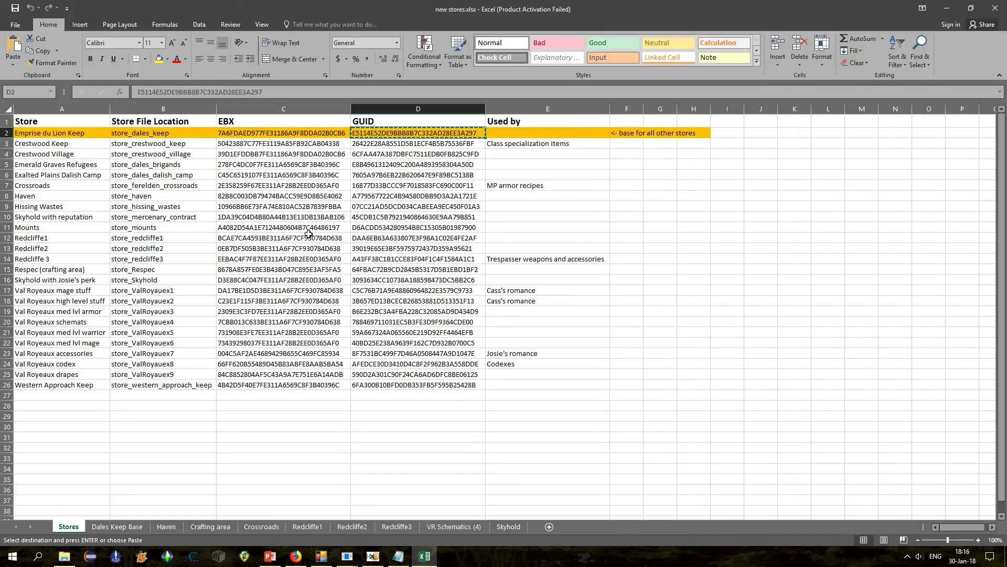
pyautogui.moveTo(67, 199); pyautogui.dragTo(375, 198)
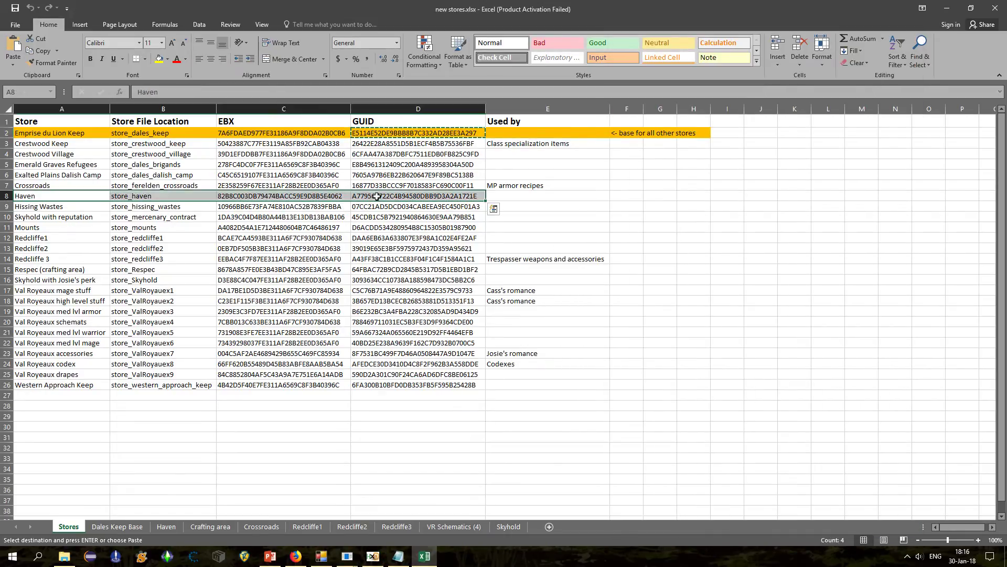
pyautogui.click(375, 197)
pyautogui.hotkey('ctrl', 'c')
pyautogui.hotkey('alt', 'Tab')
pyautogui.hotkey('ctrl', 'b')
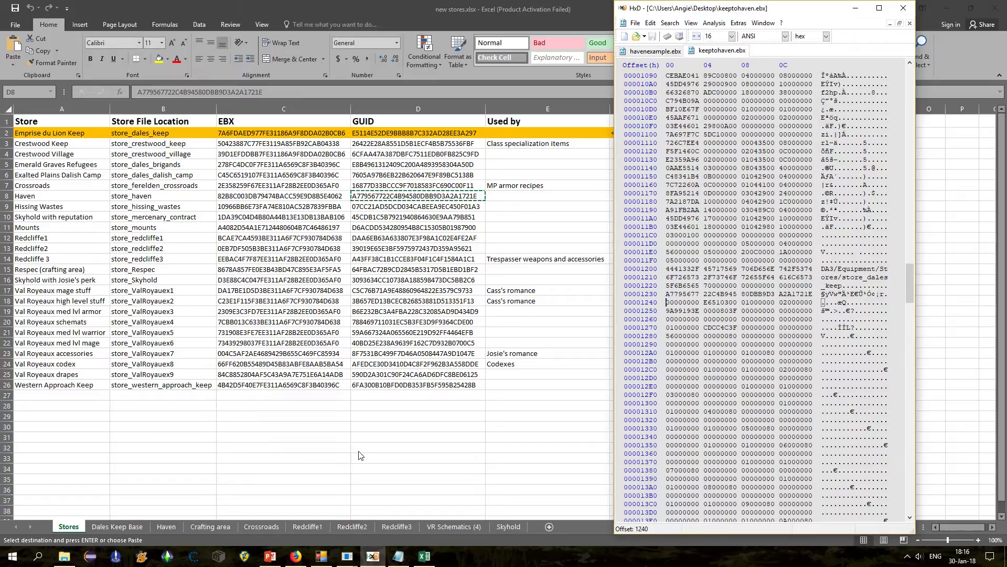
# Step: Return to the Haven store asset preview in DAI Mod Maker and import keeptohaven.ebx into it
pyautogui.moveTo(347, 559)
pyautogui.click(361, 510)
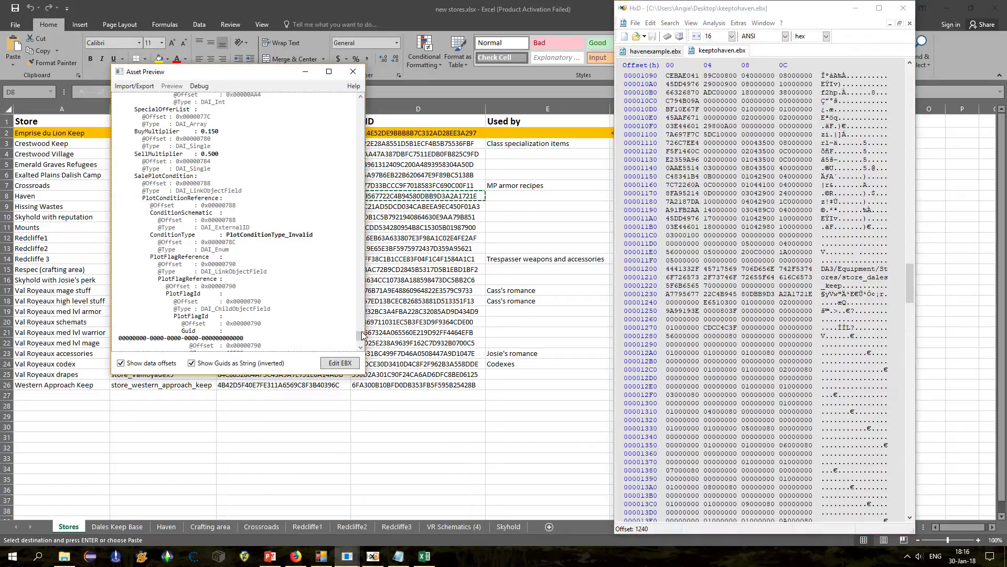
pyautogui.moveTo(363, 336); pyautogui.dragTo(363, 101)
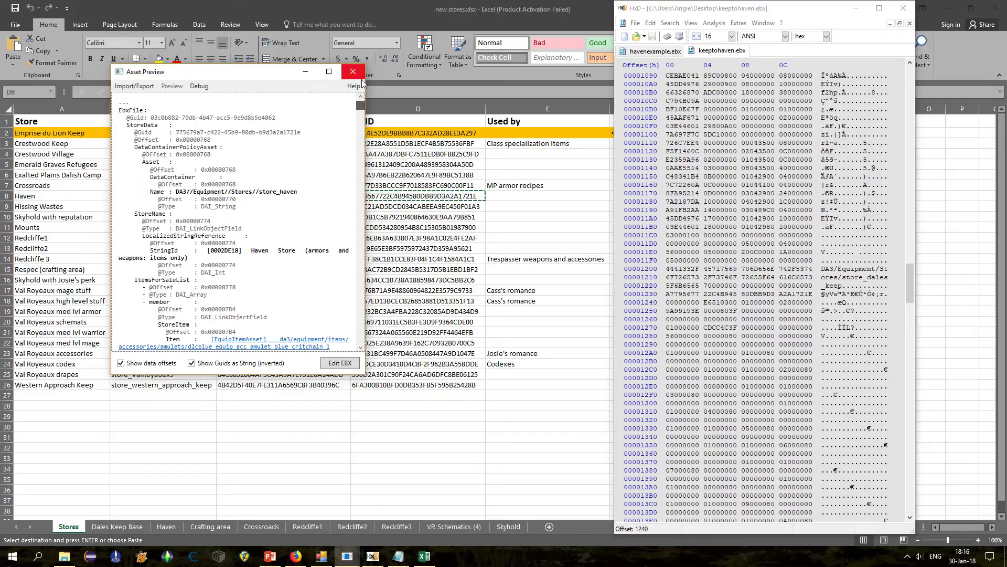
pyautogui.click(199, 85)
pyautogui.click(225, 97)
pyautogui.doubleClick(260, 197)
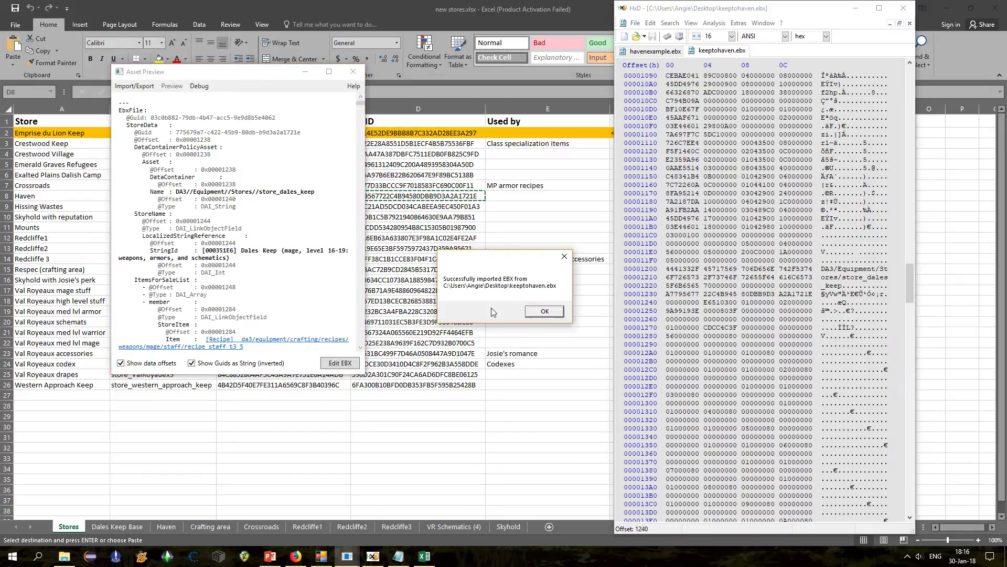
pyautogui.click(535, 313)
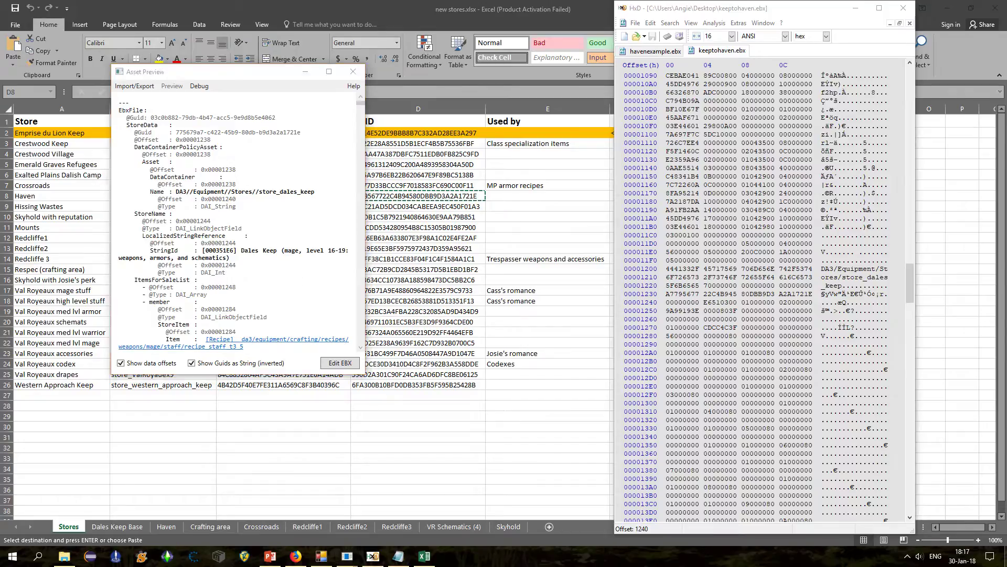
# Step: Check the Dales Keep base EBX file on the desktop and show the Dales Keep Base sheet of new stores.xlsx
pyautogui.click(1005, 556)
pyautogui.click(100, 234)
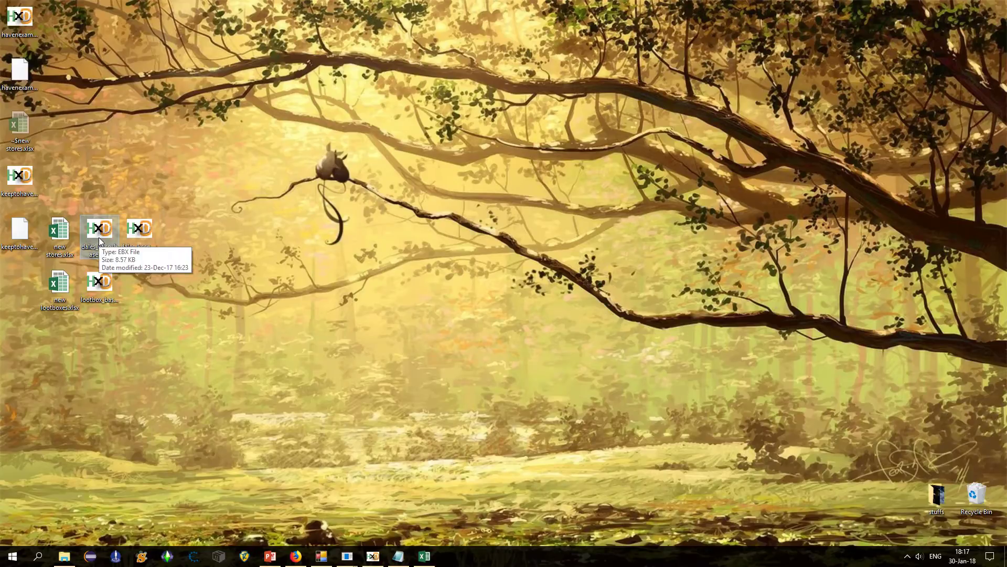
pyautogui.click(212, 301)
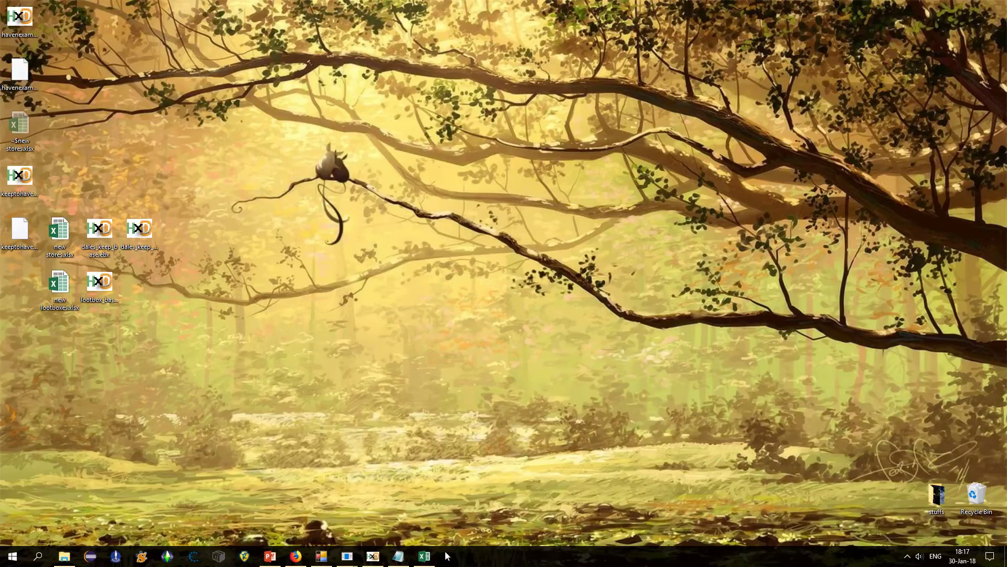
pyautogui.click(428, 554)
pyautogui.click(130, 526)
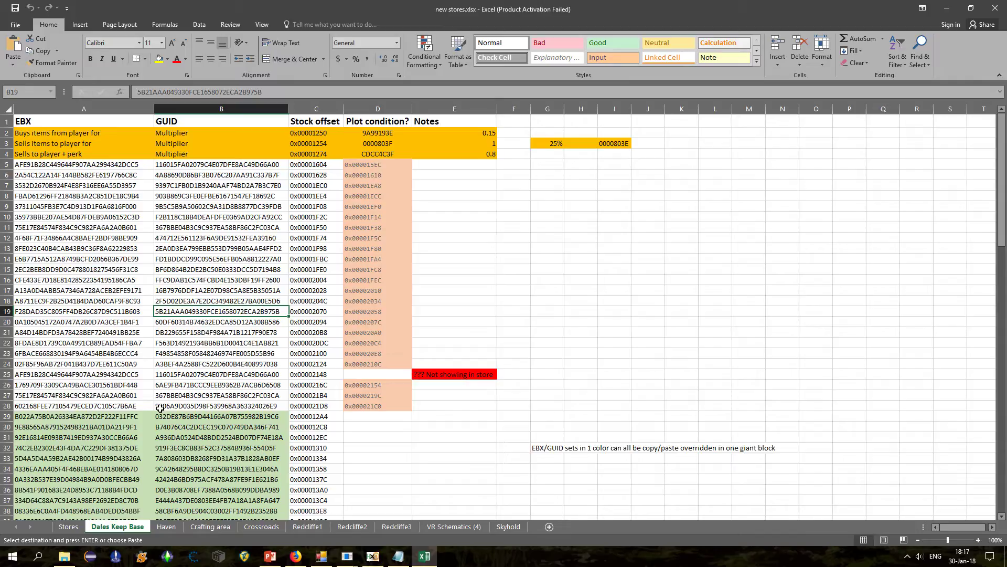
# Step: Hide rows 5 to 28 on the Dales Keep Base sheet and select the stock offset cell in row 49
pyautogui.click(5, 165)
pyautogui.moveTo(3, 180); pyautogui.dragTo(4, 398)
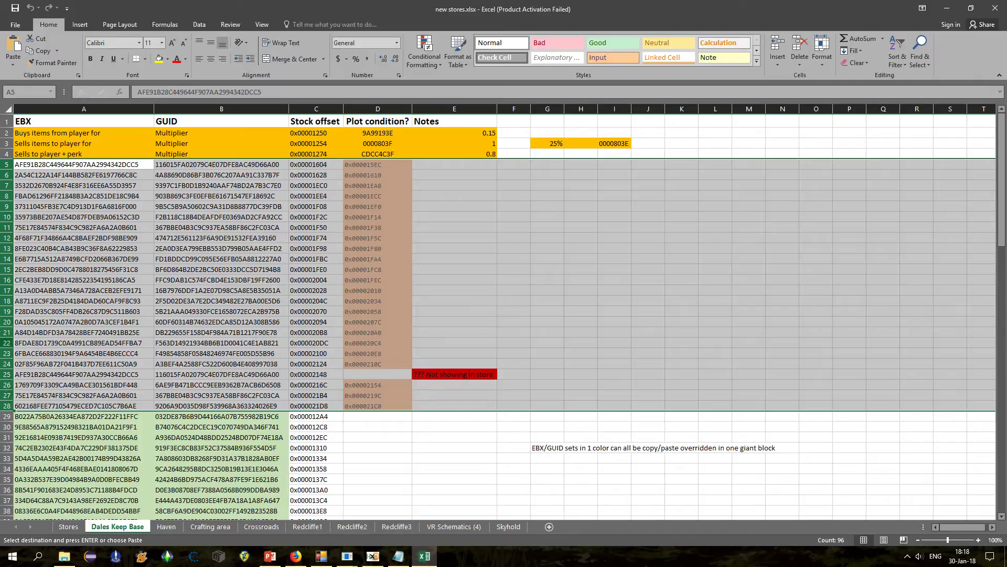
pyautogui.rightClick(4, 301)
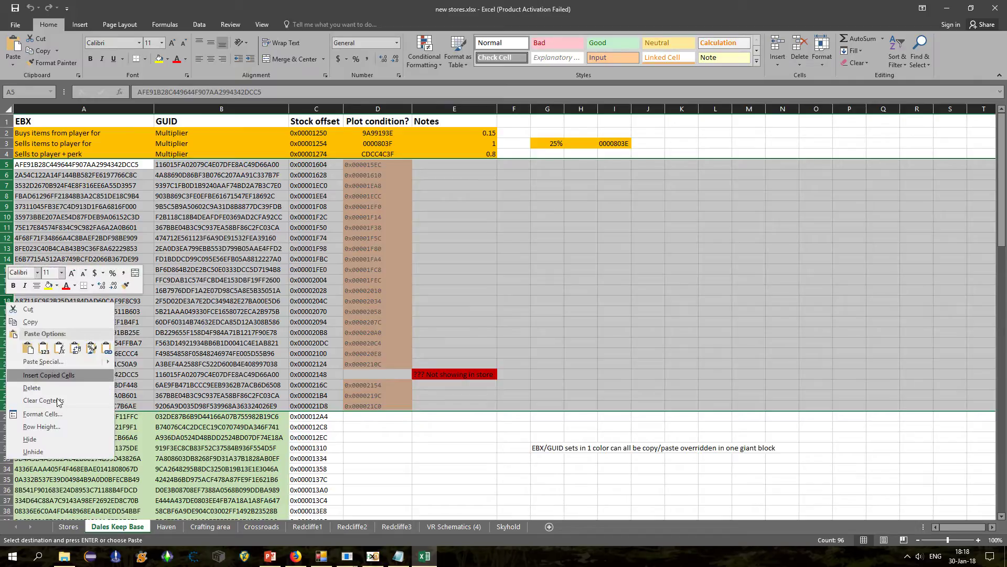
pyautogui.click(52, 434)
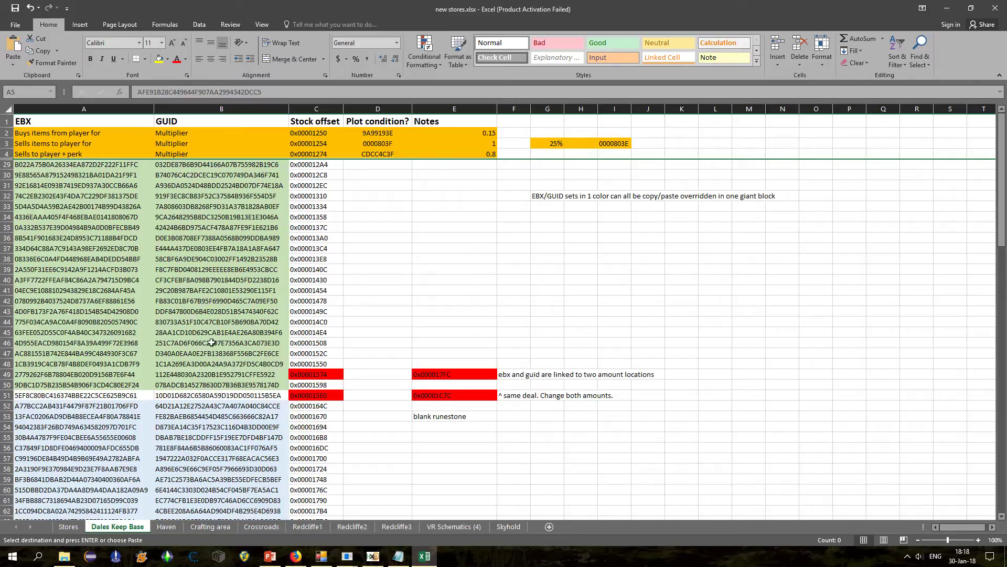
pyautogui.click(316, 375)
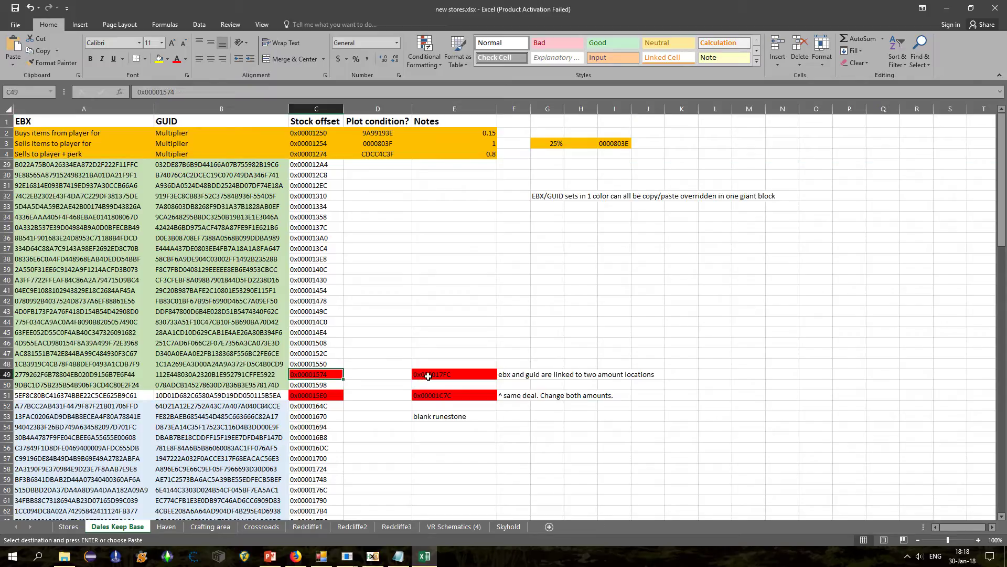
# Step: Examine the linked stock offset cells and notes in rows 49 and 51 and the note on colour-grouped EBX/GUID sets
pyautogui.click(426, 375)
pyautogui.click(325, 374)
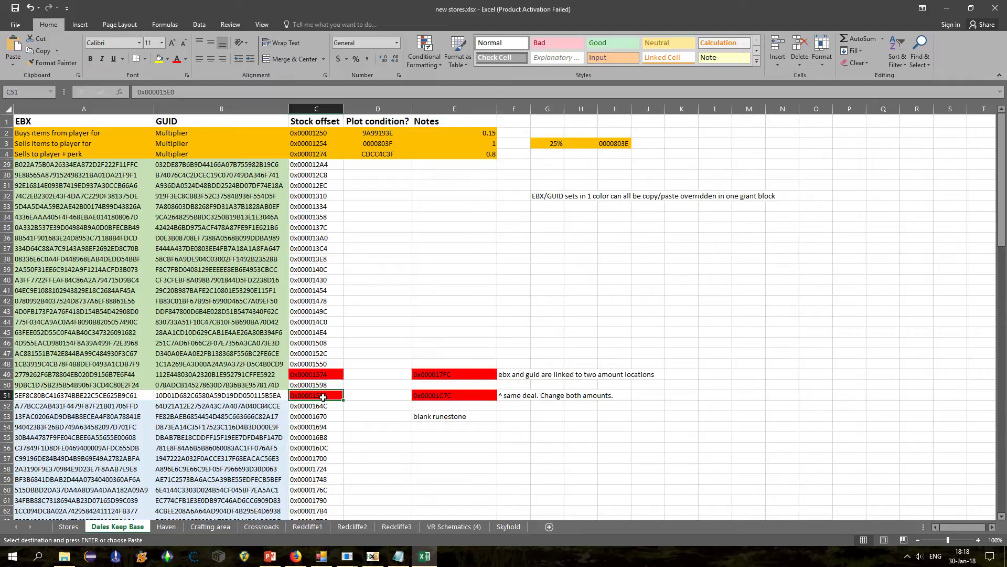
pyautogui.click(426, 375)
pyautogui.click(310, 374)
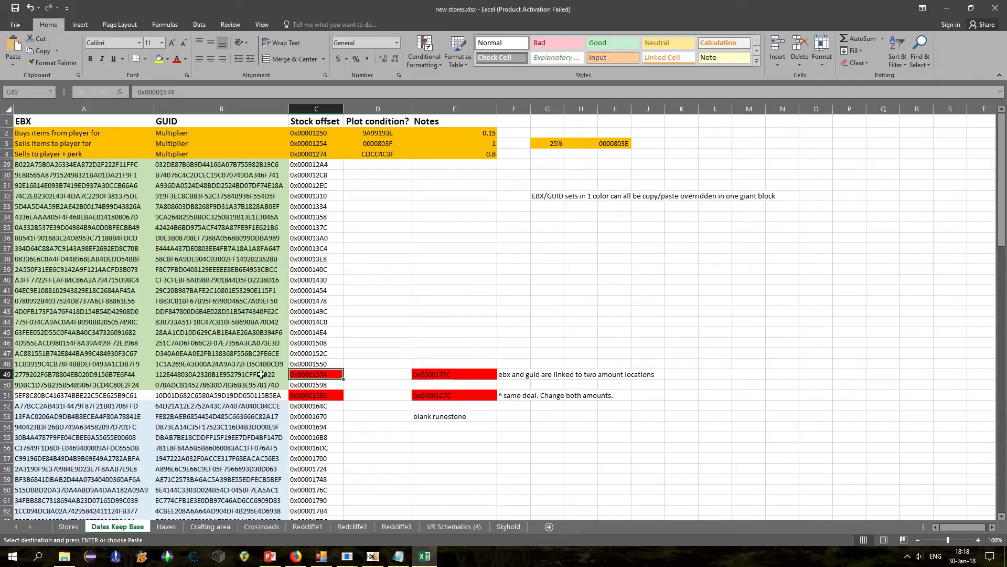
pyautogui.moveTo(262, 374); pyautogui.dragTo(103, 375)
pyautogui.hotkey('ctrl', 'v')
pyautogui.moveTo(184, 395); pyautogui.dragTo(89, 395)
pyautogui.hotkey('ctrl', 'v')
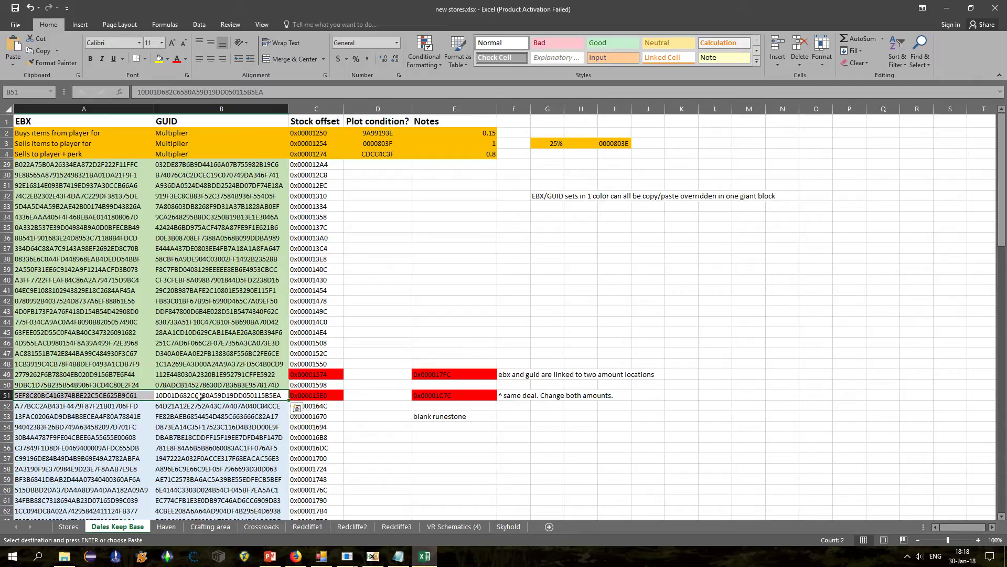
pyautogui.click(259, 373)
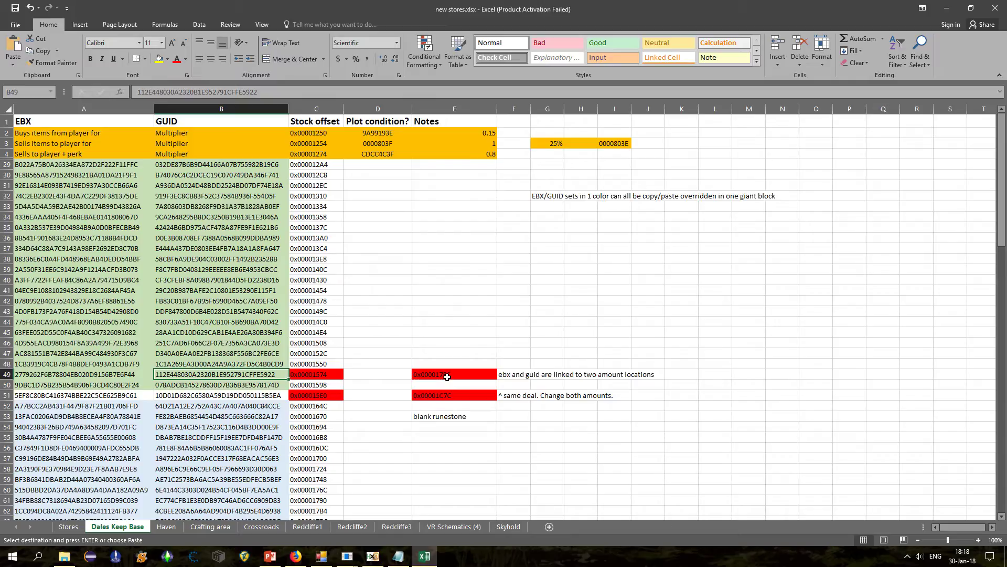
pyautogui.click(446, 377)
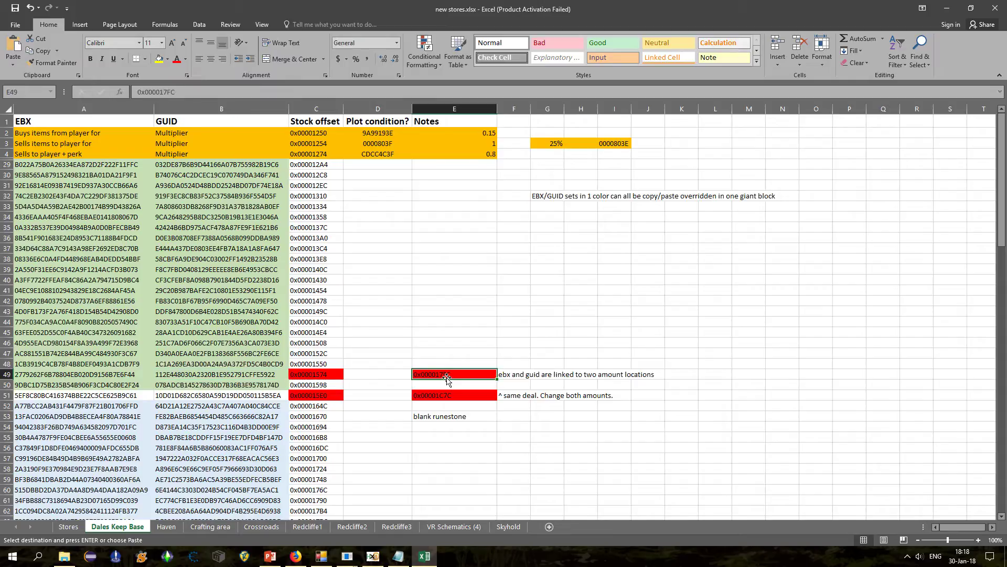
pyautogui.click(308, 376)
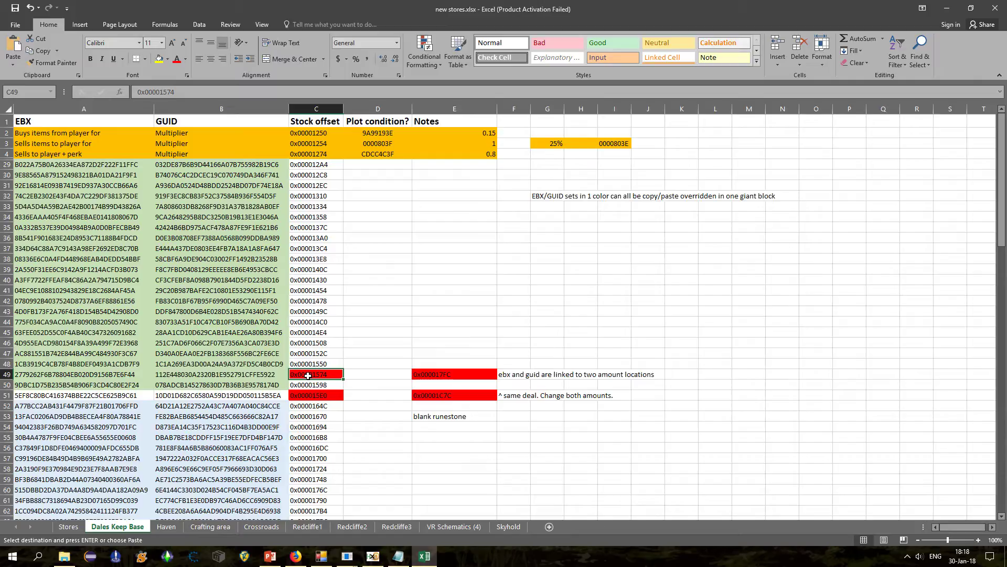
pyautogui.click(443, 376)
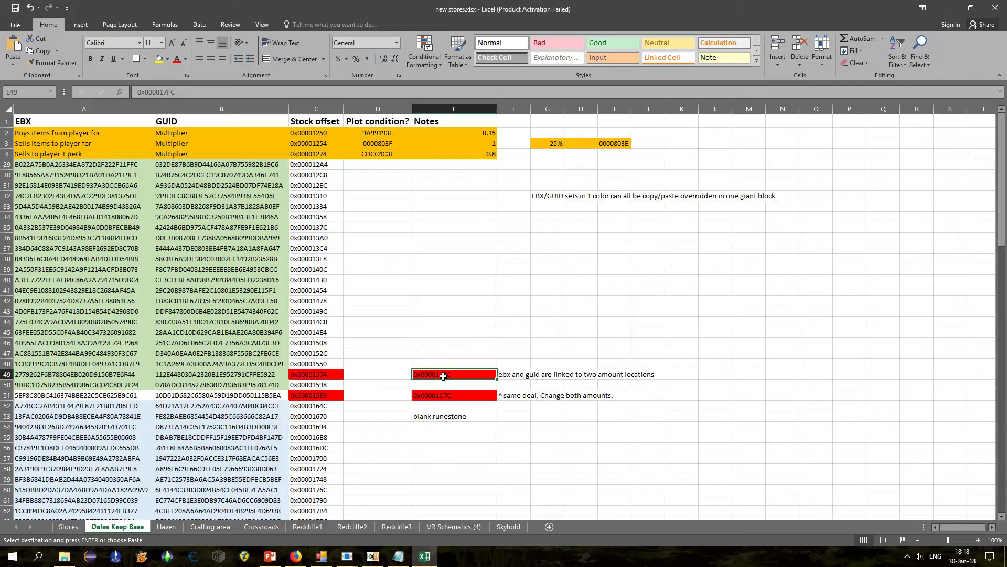
pyautogui.click(537, 197)
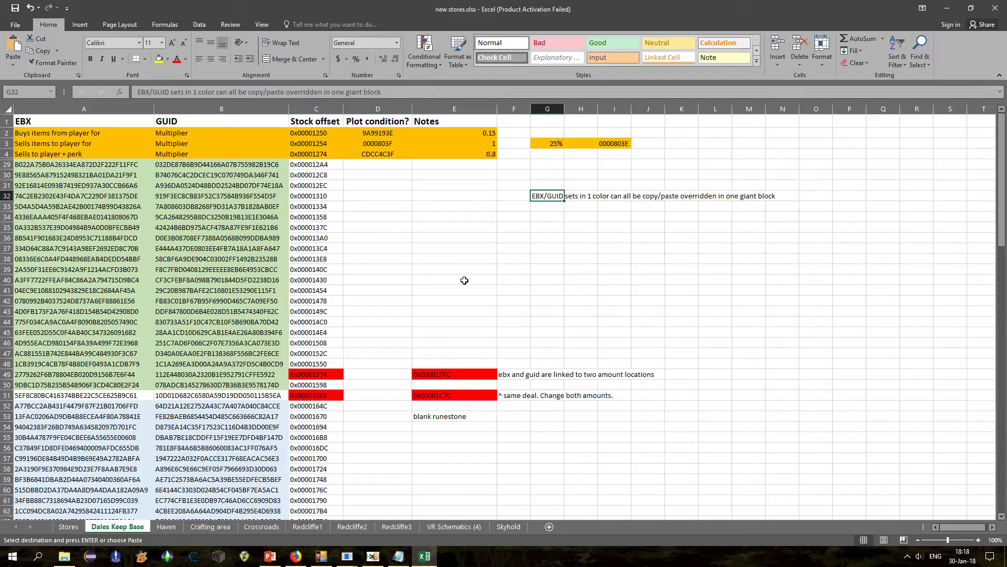
# Step: Show the Haven sheet, switch to HxD and close havenexample.ebx, keeping keeptohaven.ebx open
pyautogui.click(166, 526)
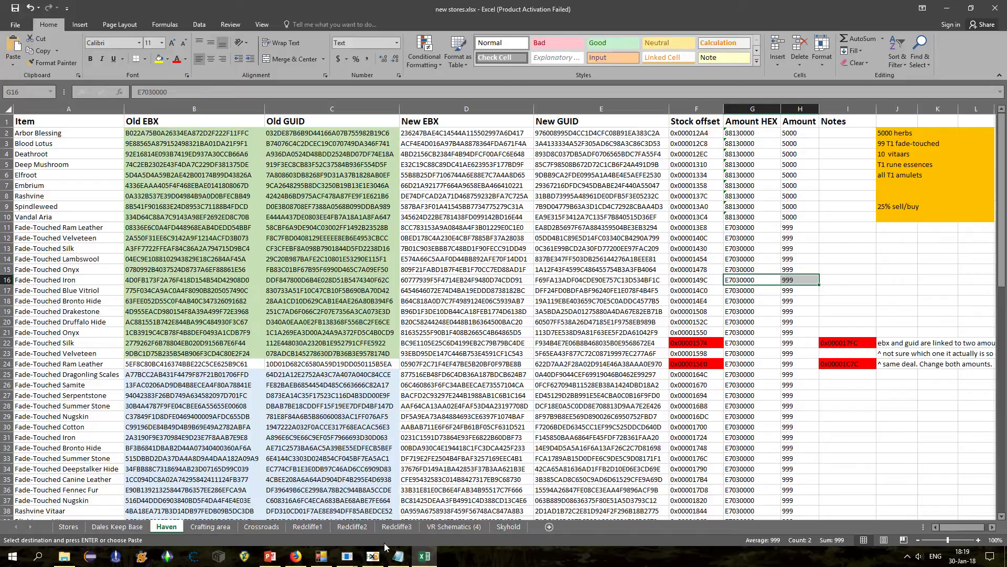
pyautogui.click(373, 556)
pyautogui.click(655, 51)
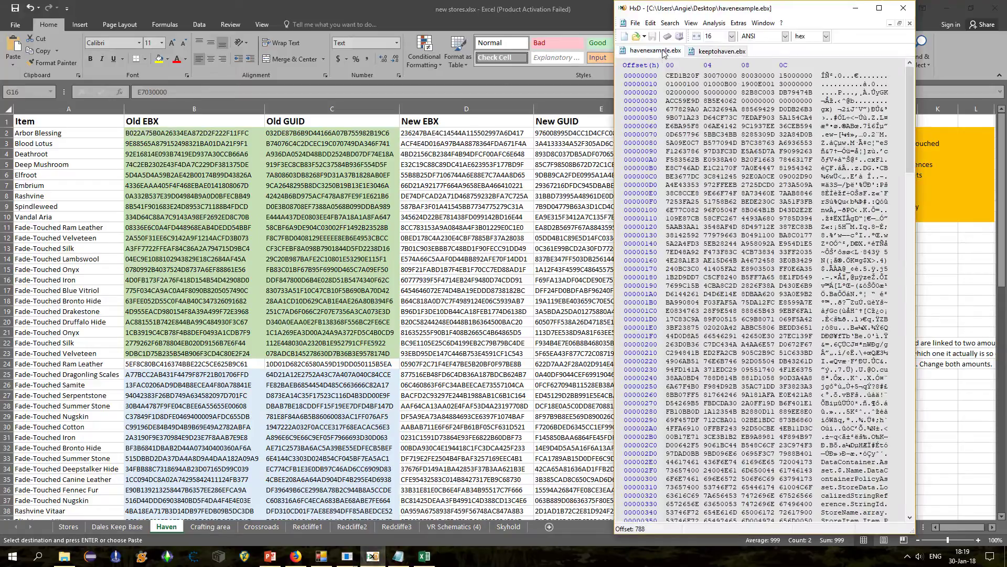
pyautogui.hotkey('ctrl', 'w')
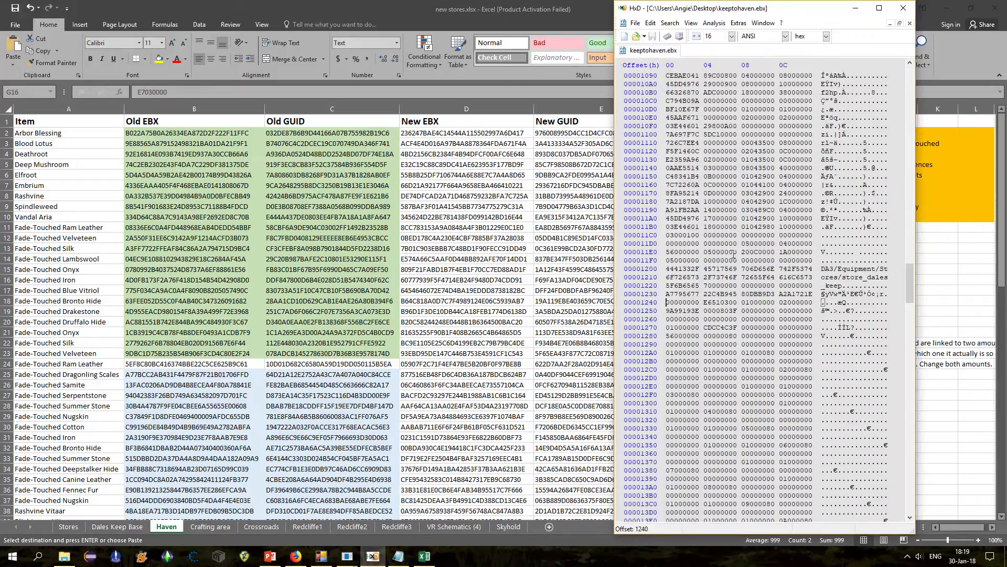
pyautogui.scroll(20, 732, 257)
pyautogui.scroll(20, 731, 270)
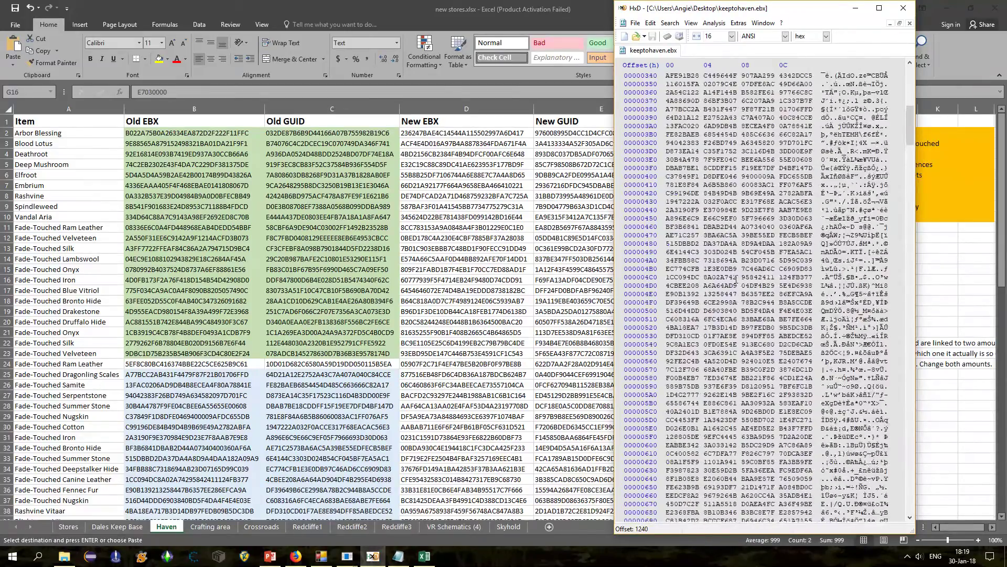
# Step: Copy Arbor Blessing's old EBX and GUID from the Haven sheet and find them as hex values in keeptohaven.ebx
pyautogui.click(220, 131)
pyautogui.moveTo(263, 135); pyautogui.dragTo(287, 135)
pyautogui.hotkey('ctrl', 'v')
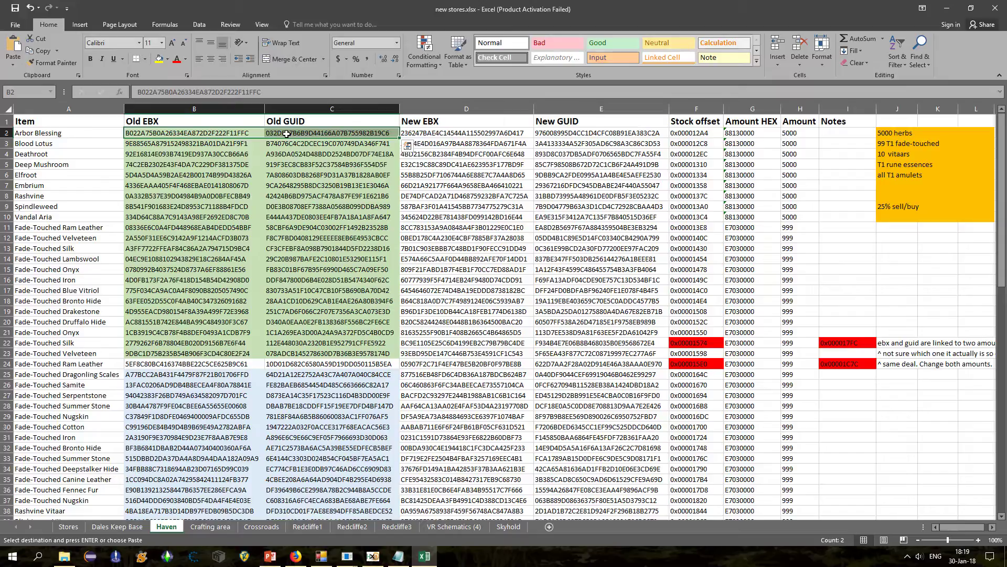
pyautogui.hotkey('ctrl', 'c')
pyautogui.hotkey('alt', 'Tab')
pyautogui.hotkey('ctrl', 'v')
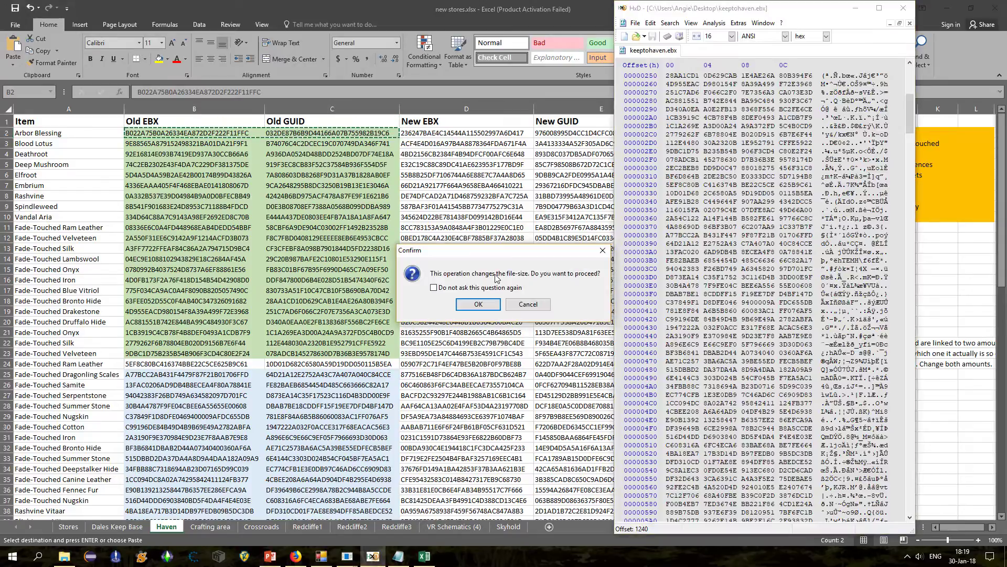
pyautogui.click(526, 306)
pyautogui.hotkey('ctrl', 'f')
pyautogui.hotkey('ctrl', 'v')
pyautogui.click(769, 312)
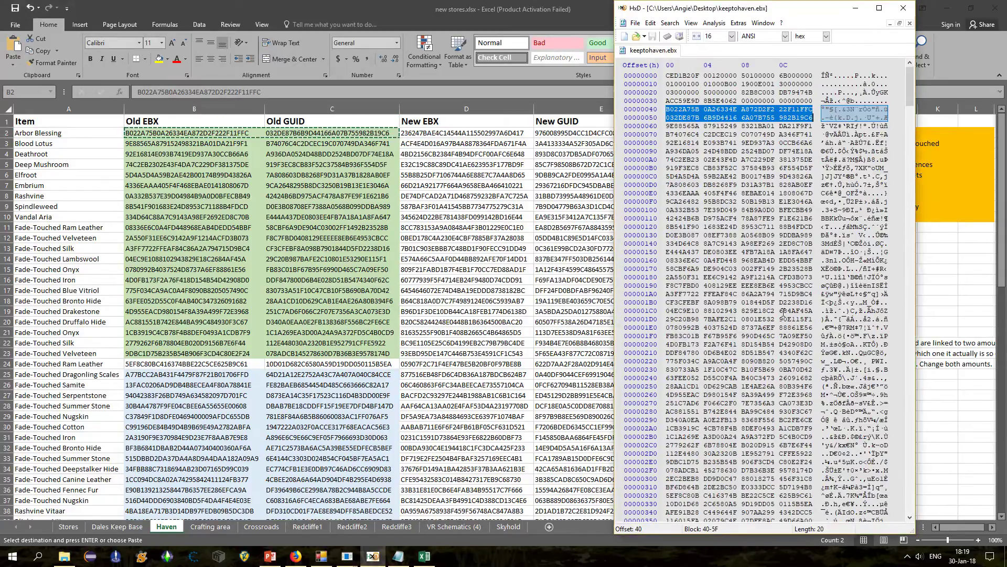
# Step: Overwrite the found Arbor Blessing block in keeptohaven.ebx with its new EBX and GUID from the Haven sheet
pyautogui.hotkey('alt', 'Tab')
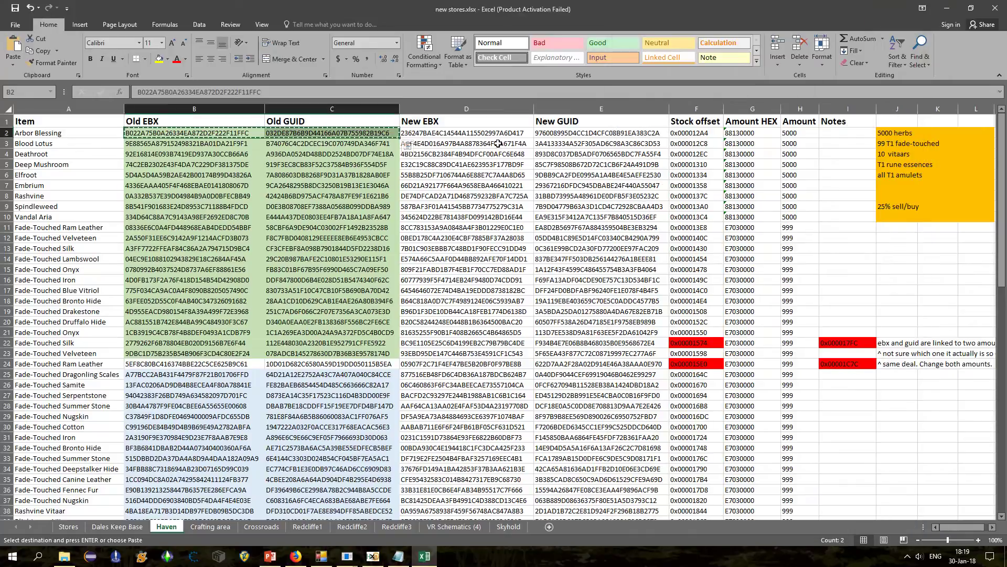
pyautogui.moveTo(491, 134); pyautogui.dragTo(581, 137)
pyautogui.hotkey('ctrl', 'c')
pyautogui.hotkey('alt', 'Tab')
pyautogui.hotkey('ctrl', 'b')
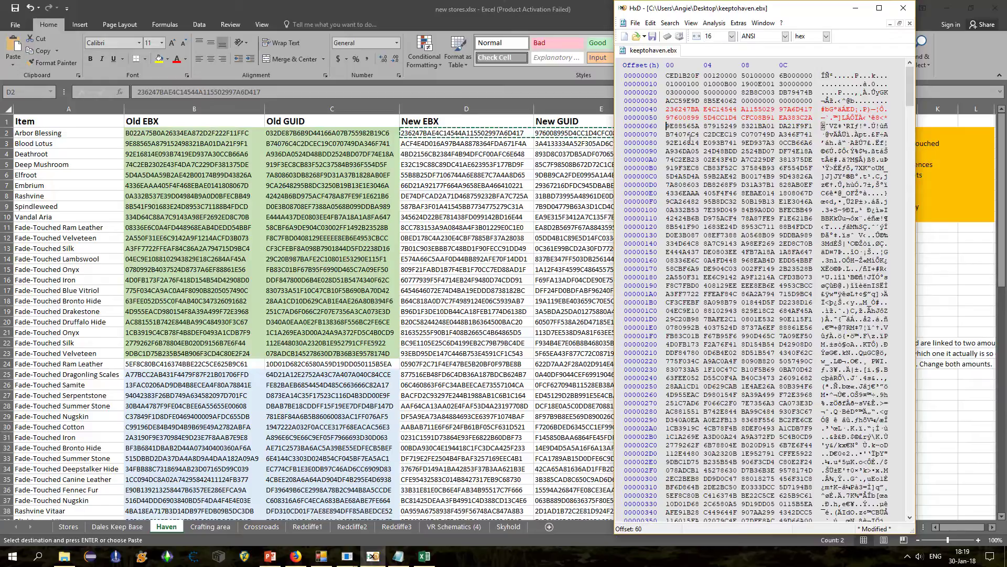
# Step: Copy the old GUID of Fade-Touched Velveteen in row 23 and find it as hex values in keeptohaven.ebx
pyautogui.hotkey('alt', 'Tab')
pyautogui.click(365, 352)
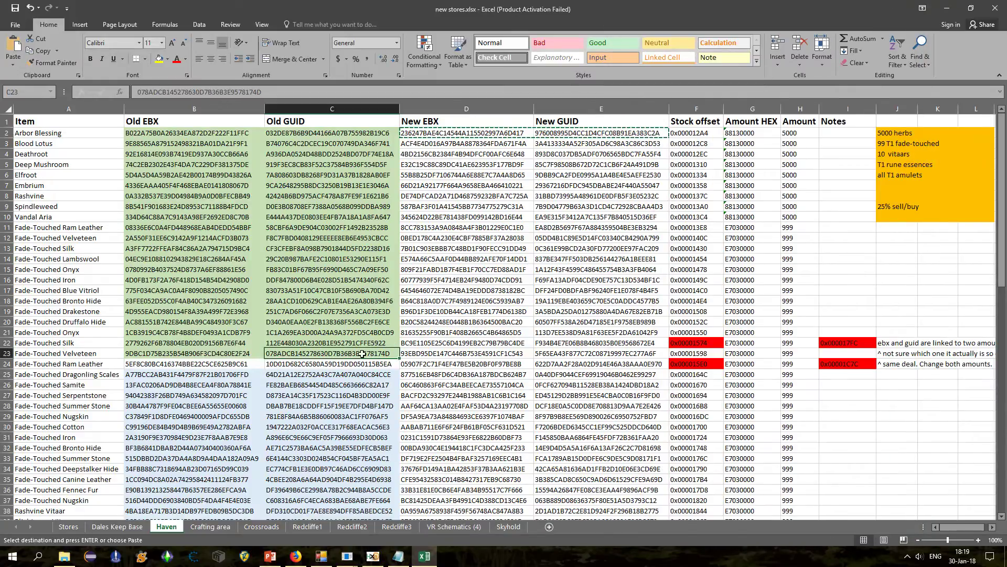
pyautogui.hotkey('ctrl', 'c')
pyautogui.hotkey('alt', 'Tab')
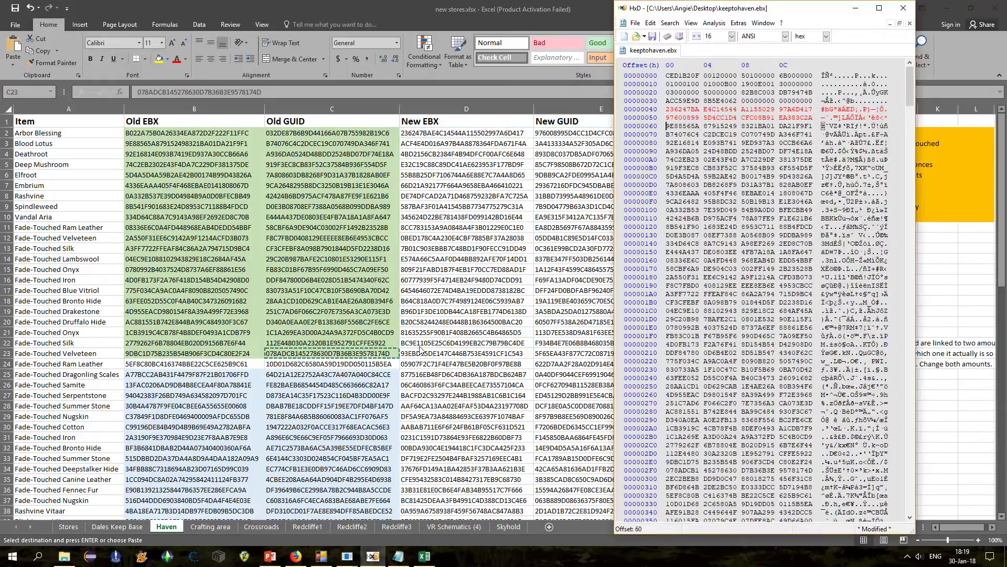
pyautogui.hotkey('ctrl', 'f')
pyautogui.hotkey('ctrl', 'v')
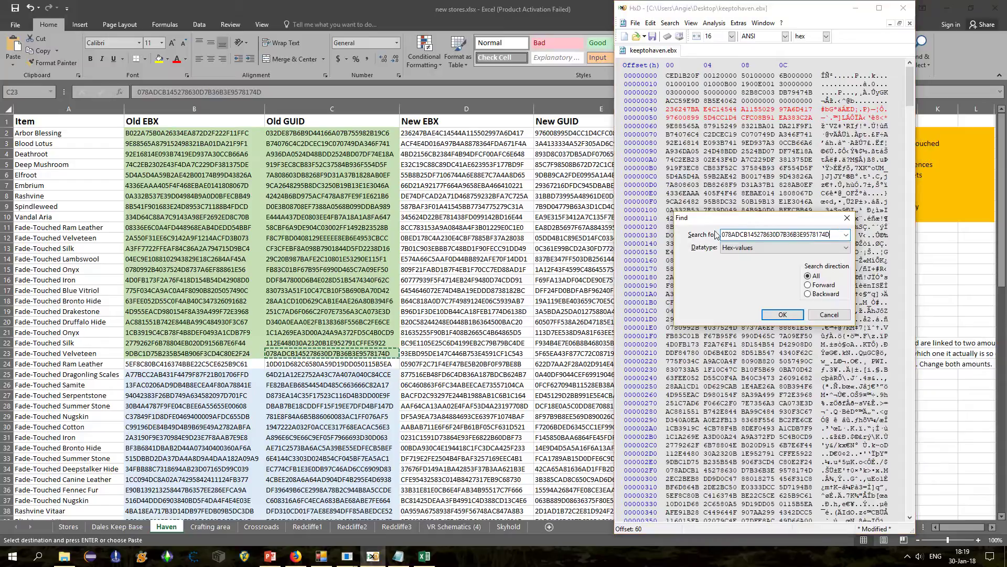
pyautogui.click(780, 314)
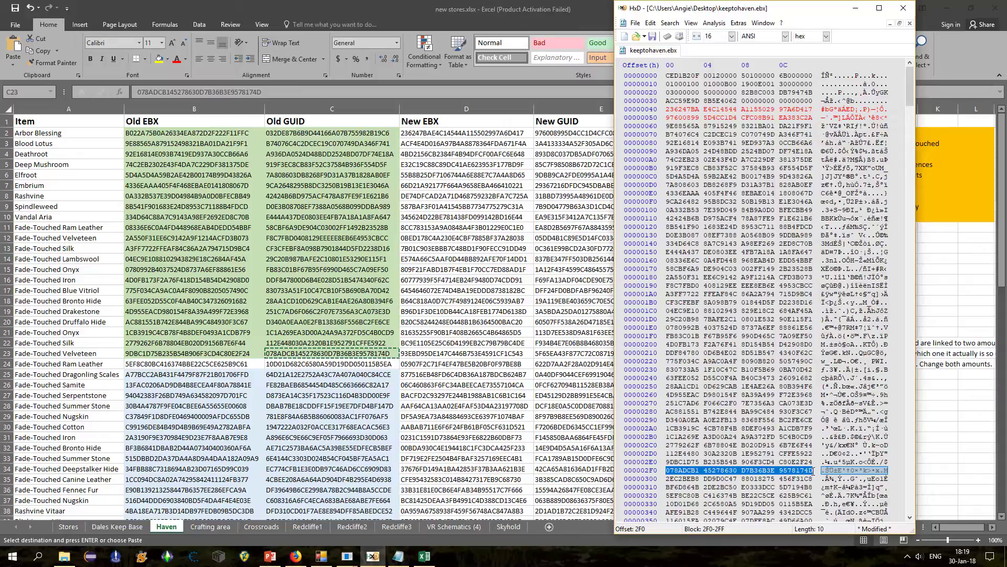
# Step: Overwrite block 60-2FF in keeptohaven.ebx with the new EBX and GUID values from rows 3 to 23 of the Haven sheet
pyautogui.moveTo(814, 471); pyautogui.dragTo(653, 127)
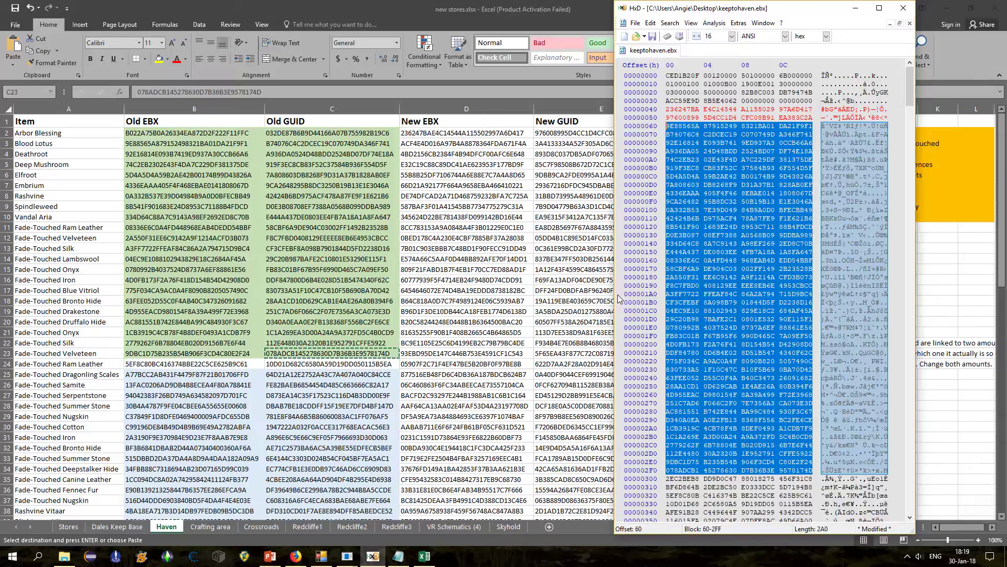
pyautogui.hotkey('alt', 'Tab')
pyautogui.moveTo(452, 143); pyautogui.dragTo(560, 355)
pyautogui.hotkey('ctrl', 'c')
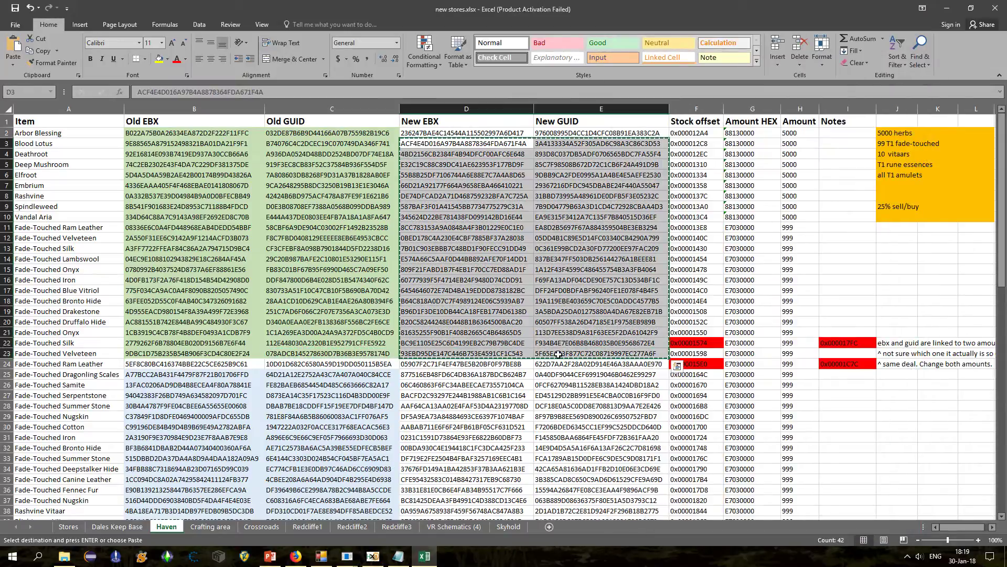
pyautogui.hotkey('alt', 'Tab')
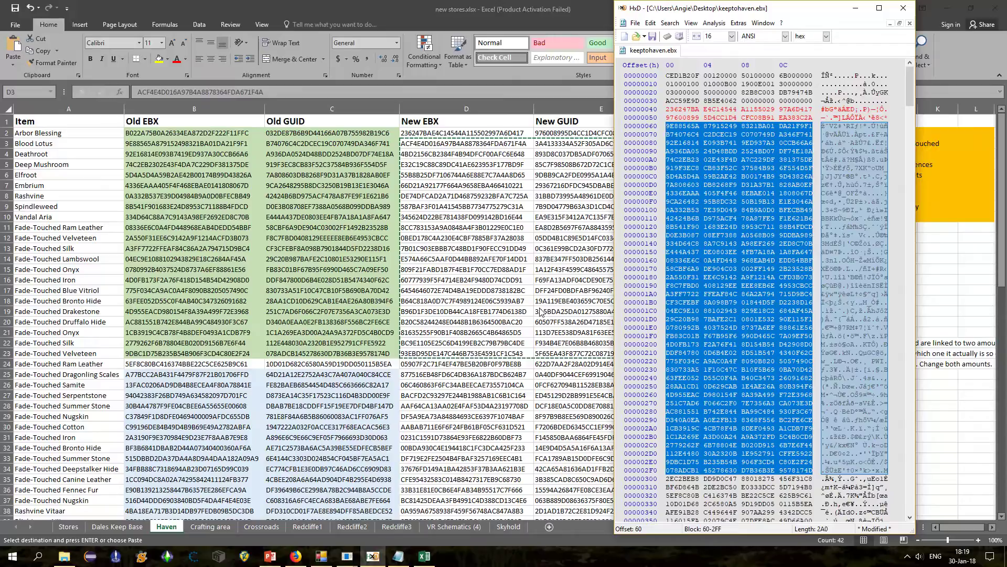
pyautogui.hotkey('ctrl', 'v')
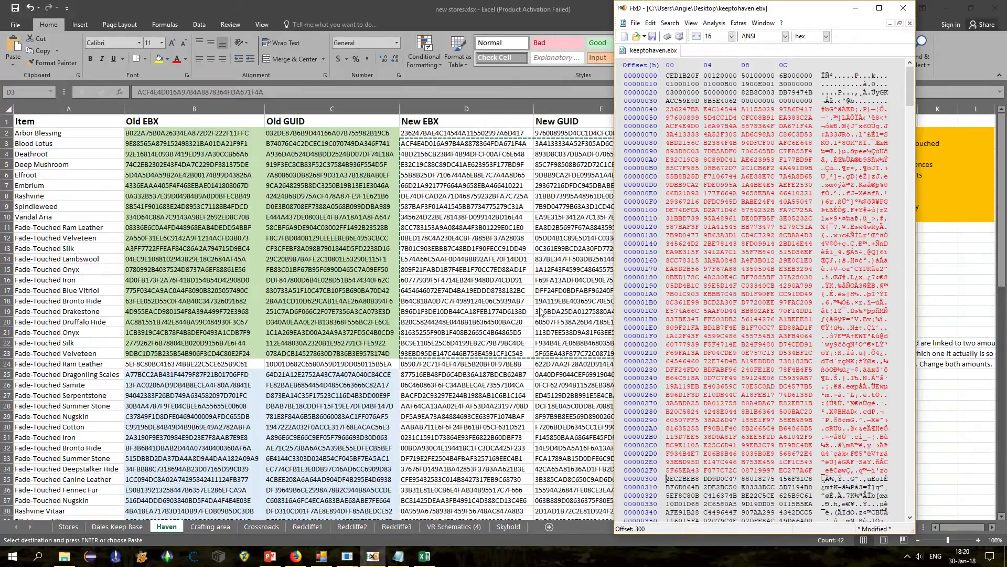
# Step: Review the uncoloured EBX/GUID sets in rows 24 and 83 of the Haven sheet
pyautogui.hotkey('alt', 'Tab')
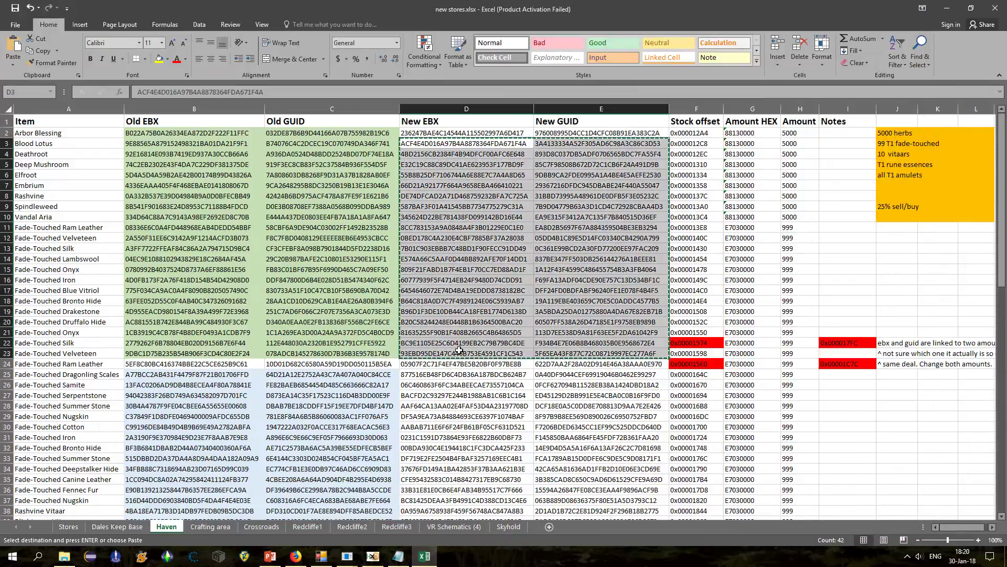
pyautogui.scroll(-6, 459, 351)
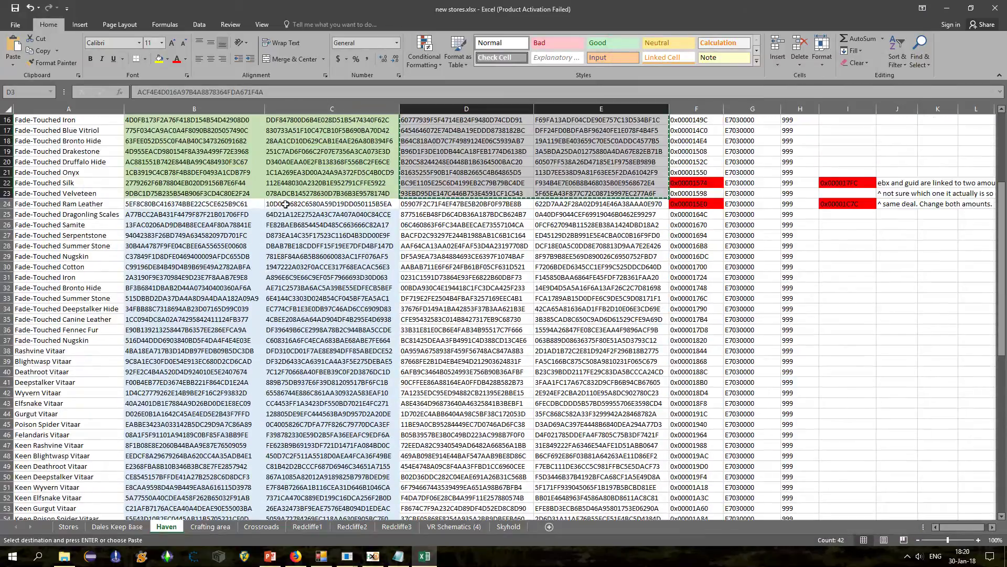
pyautogui.moveTo(285, 205); pyautogui.dragTo(194, 206)
pyautogui.scroll(-14, 350, 320)
pyautogui.moveTo(320, 351); pyautogui.dragTo(237, 353)
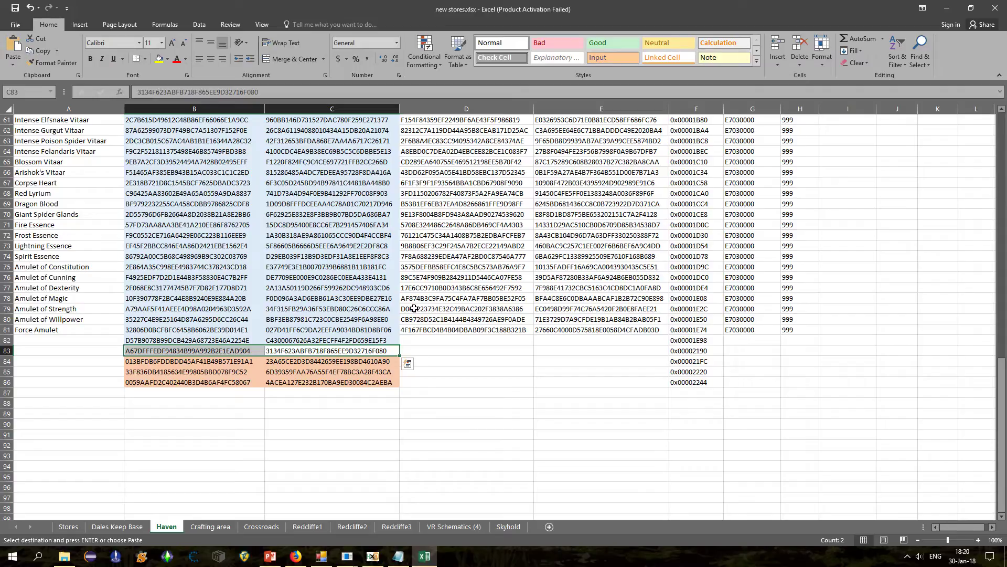
pyautogui.scroll(20, 414, 308)
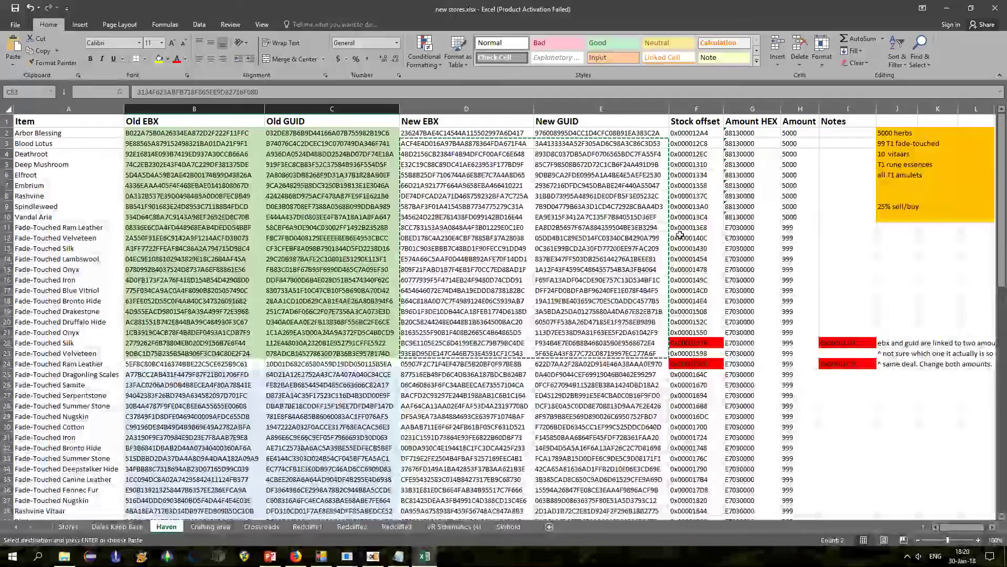
# Step: Copy the amount hex E7030000 from the Haven sheet and write it at stock offsets 12A4, 12C8 and 12EC in keeptohaven.ebx
pyautogui.click(744, 259)
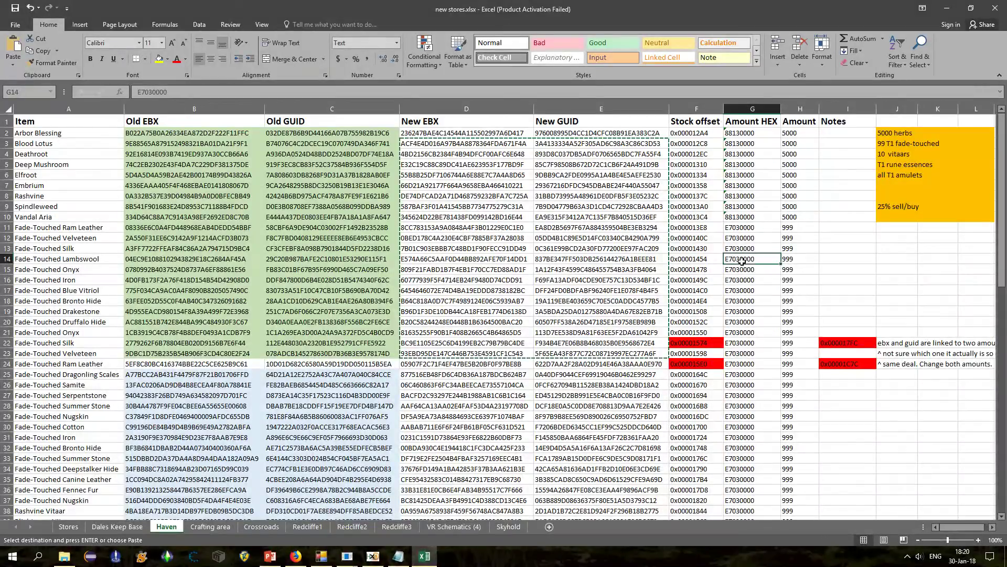
pyautogui.hotkey('ctrl', 'c')
pyautogui.hotkey('alt', 'Tab')
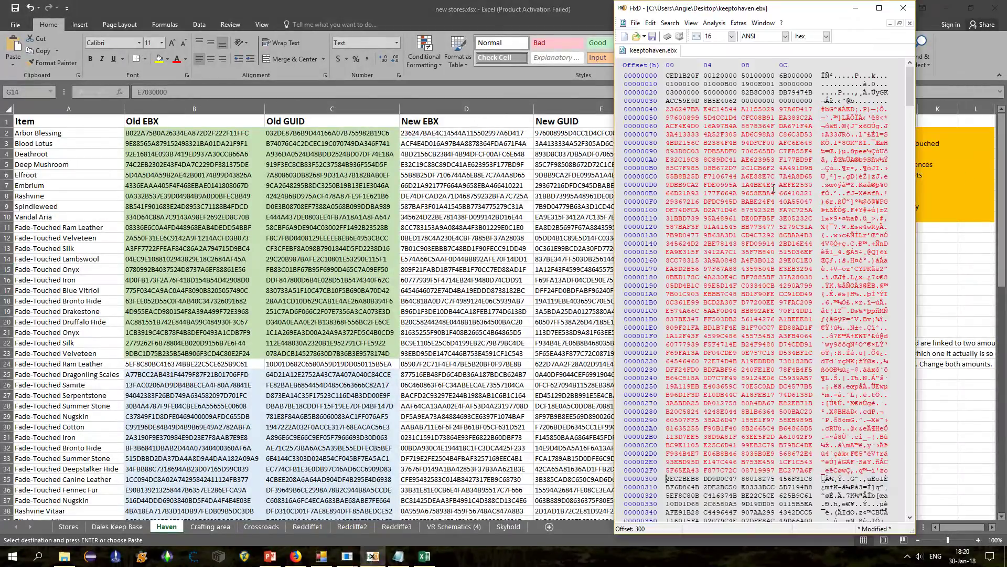
pyautogui.moveTo(911, 103); pyautogui.dragTo(906, 293)
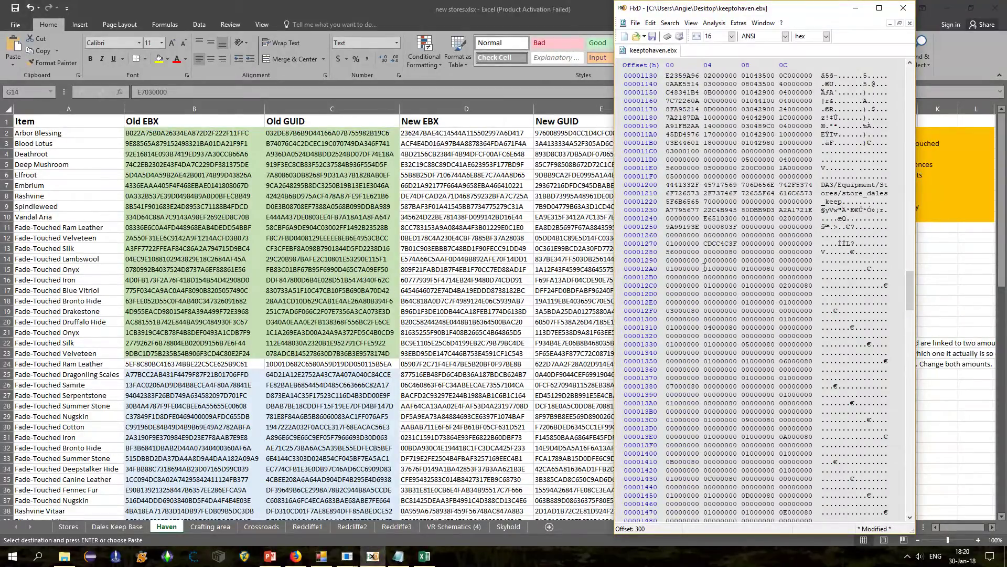
pyautogui.moveTo(704, 269); pyautogui.dragTo(813, 303)
pyautogui.hotkey('ctrl', 'v')
pyautogui.click(746, 292)
pyautogui.hotkey('ctrl', 'v')
pyautogui.hotkey('ctrl', 'v')
# Step: Write E7030000 at stock offsets 1310, 1334, 1358 and 137C in keeptohaven.ebx
pyautogui.moveTo(673, 327); pyautogui.dragTo(814, 327)
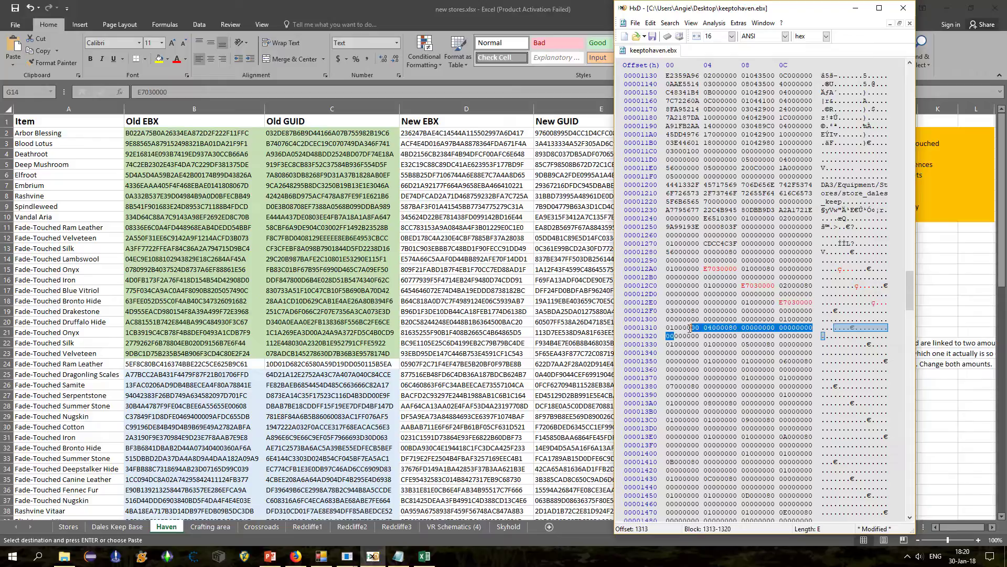
pyautogui.moveTo(666, 327); pyautogui.dragTo(812, 378)
pyautogui.hotkey('ctrl', 'v')
pyautogui.click(710, 344)
pyautogui.hotkey('ctrl', 'v')
pyautogui.hotkey('ctrl', 'v')
pyautogui.hotkey('ctrl', 'v')
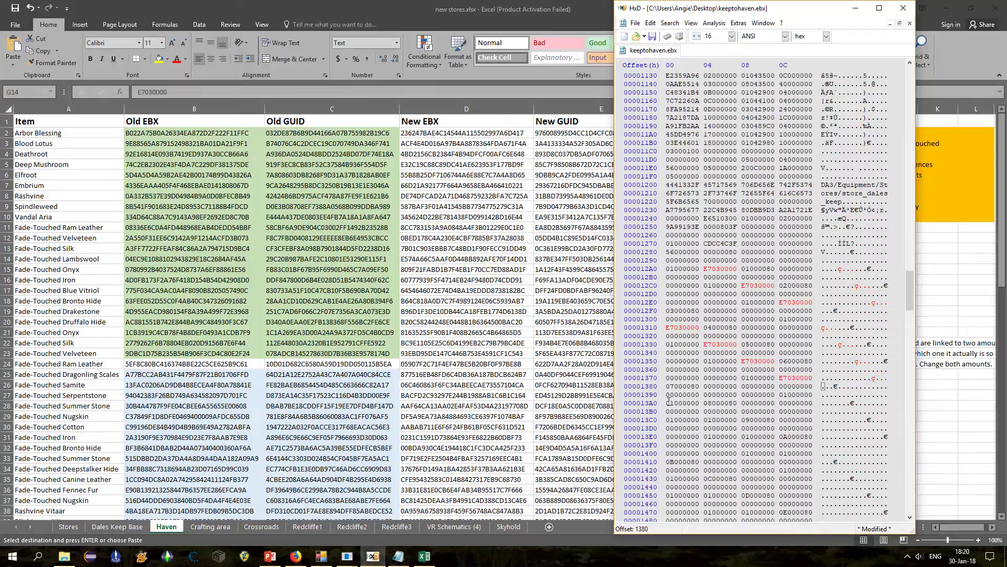
# Step: Locate the stock amount at offset 13A0 in keeptohaven.ebx and return to the Haven sheet in Excel
pyautogui.click(667, 402)
pyautogui.moveTo(670, 402); pyautogui.dragTo(684, 402)
pyautogui.hotkey('alt', 'Tab')
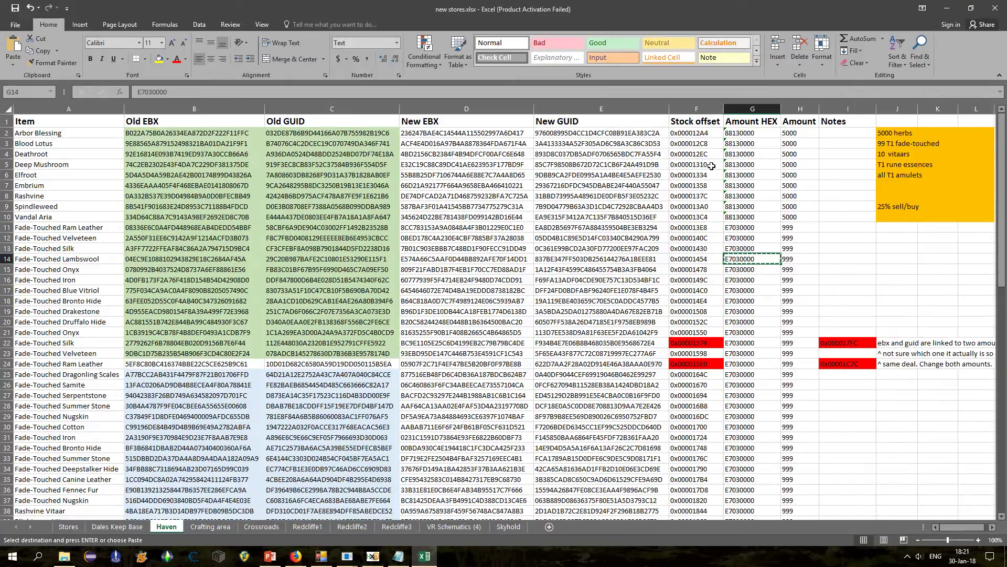
# Step: Write E7030000 at stock offsets 13A0, 13C4, 13E8 and 140C in keeptohaven.ebx
pyautogui.hotkey('alt', 'Tab')
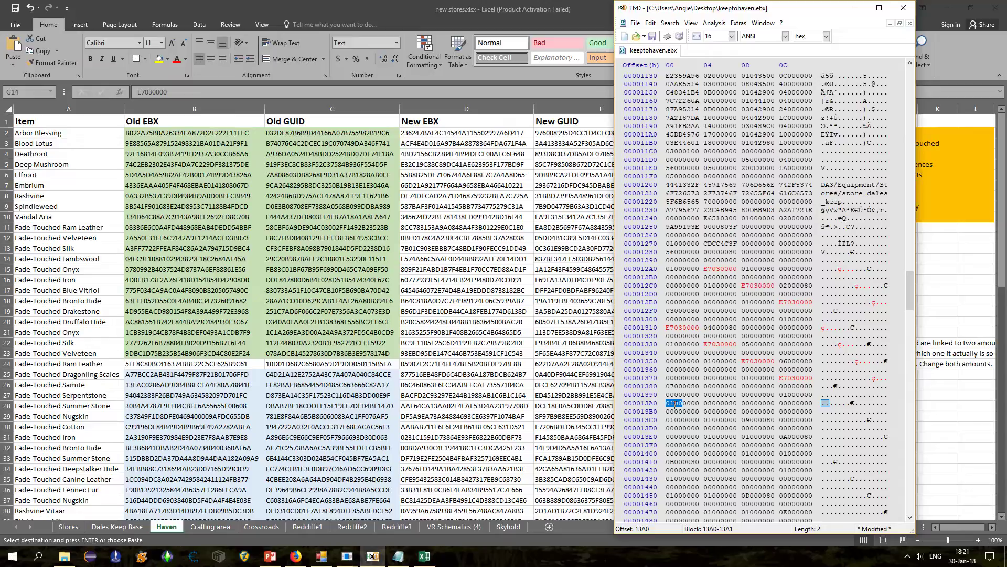
pyautogui.hotkey('alt', 'Tab')
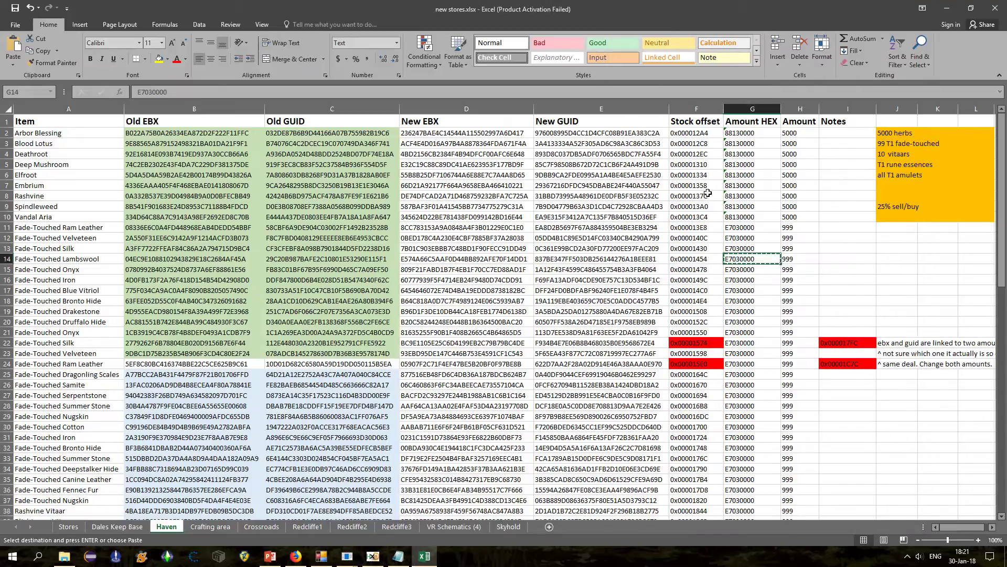
pyautogui.hotkey('alt', 'Tab')
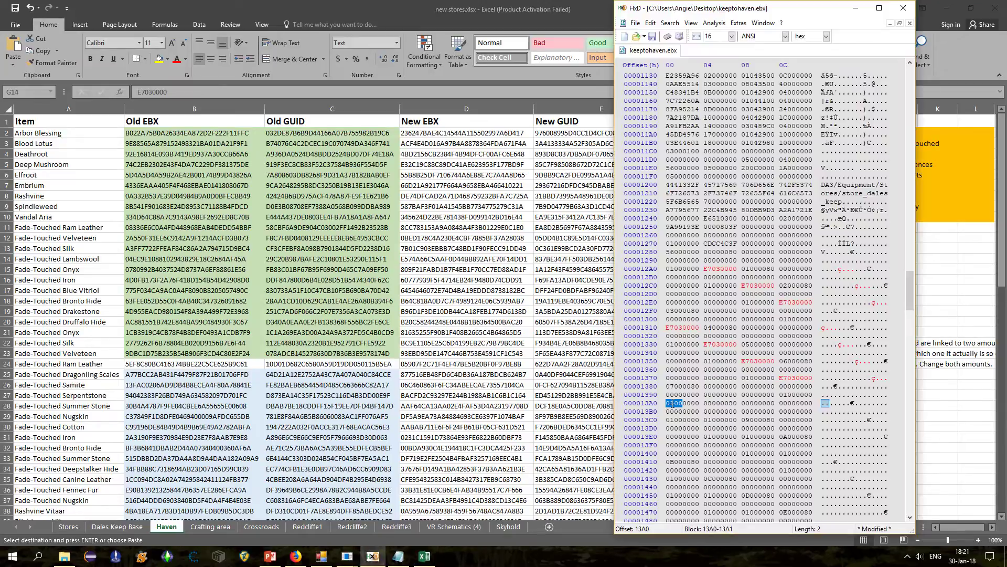
pyautogui.moveTo(667, 403); pyautogui.dragTo(814, 454)
pyautogui.hotkey('ctrl', 'v')
pyautogui.hotkey('ctrl', 'v')
pyautogui.hotkey('ctrl', 'v')
pyautogui.hotkey('ctrl', 'v')
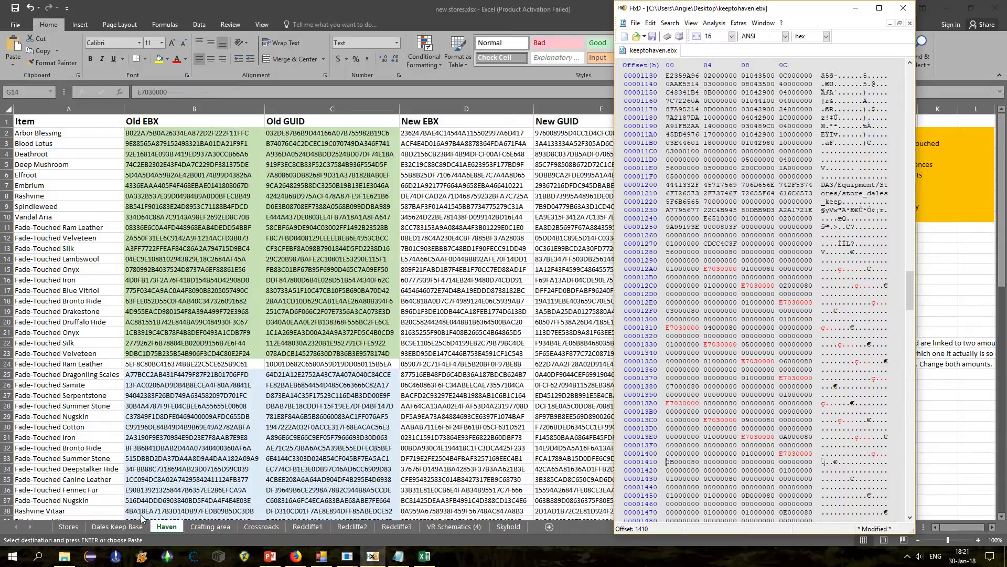
# Step: Review the buy and sell price multiplier offsets 0x00001250, 0x00001254 and 0x00001274 in the Dales Keep Base sheet
pyautogui.click(126, 526)
pyautogui.click(127, 526)
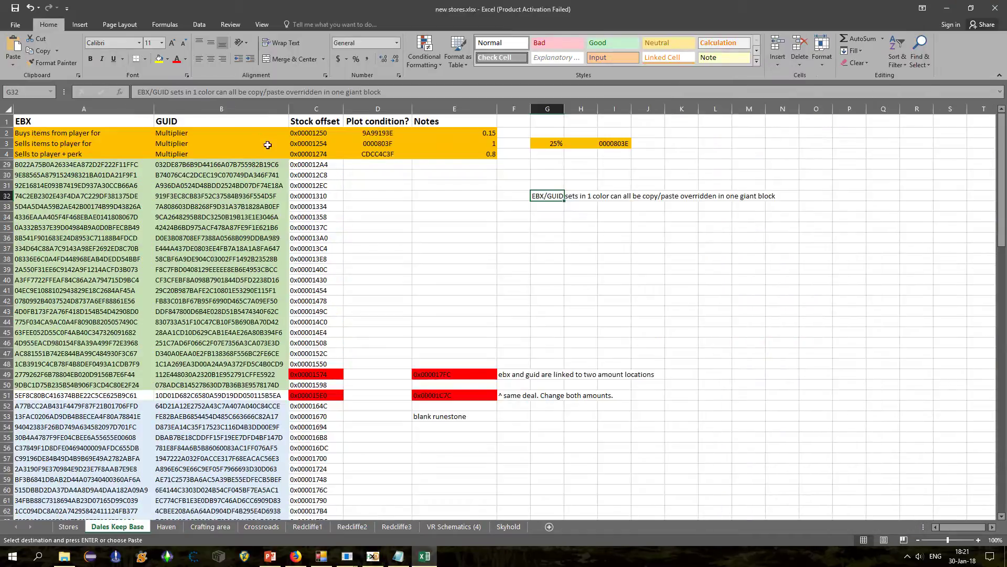
pyautogui.click(316, 133)
pyautogui.moveTo(316, 133); pyautogui.dragTo(316, 153)
pyautogui.hotkey('alt', 'Tab')
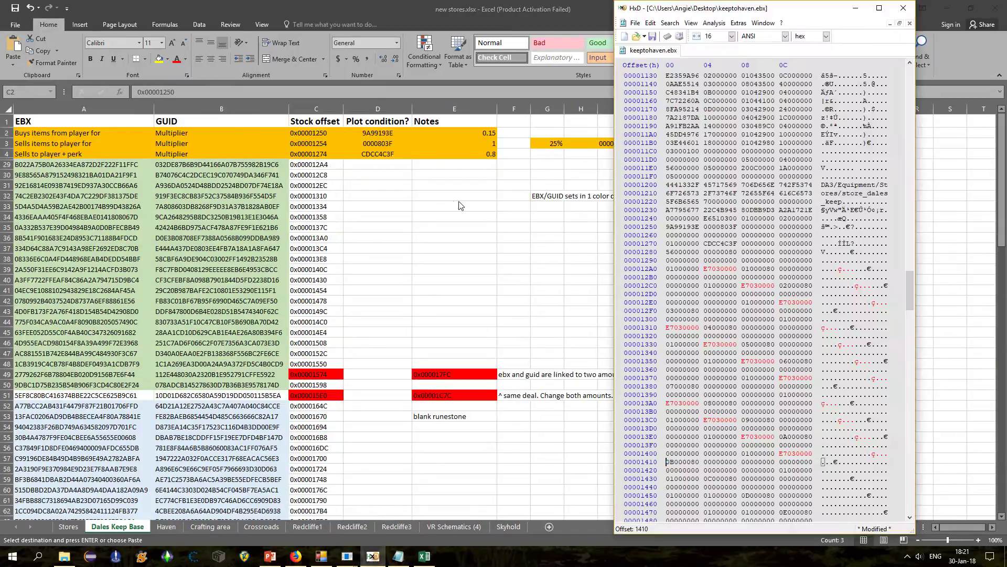
pyautogui.hotkey('alt', 'Tab')
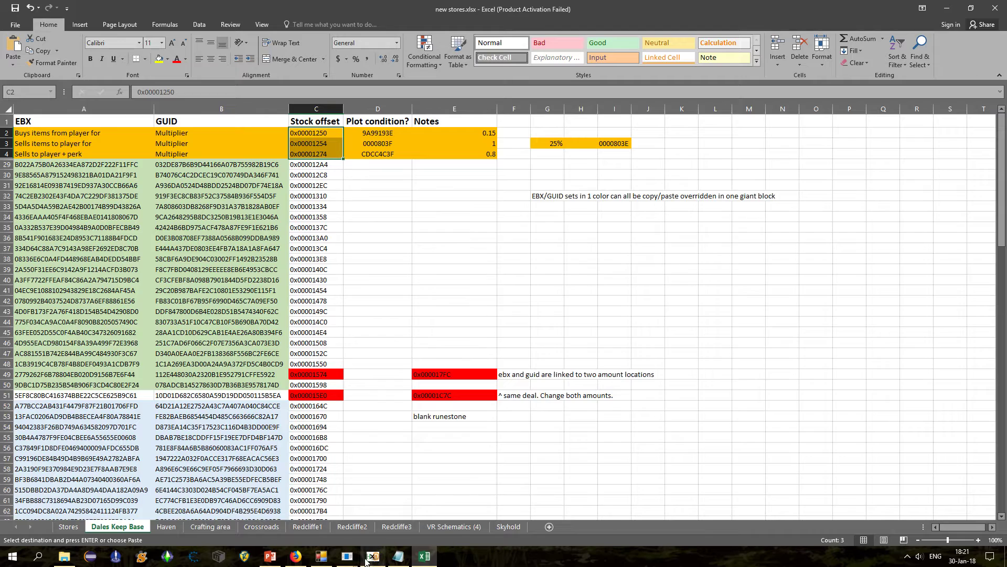
# Step: Switch to DAI Mod Maker and list the prologue loot drop assets under da3/designcontent/lootobjects
pyautogui.click(346, 555)
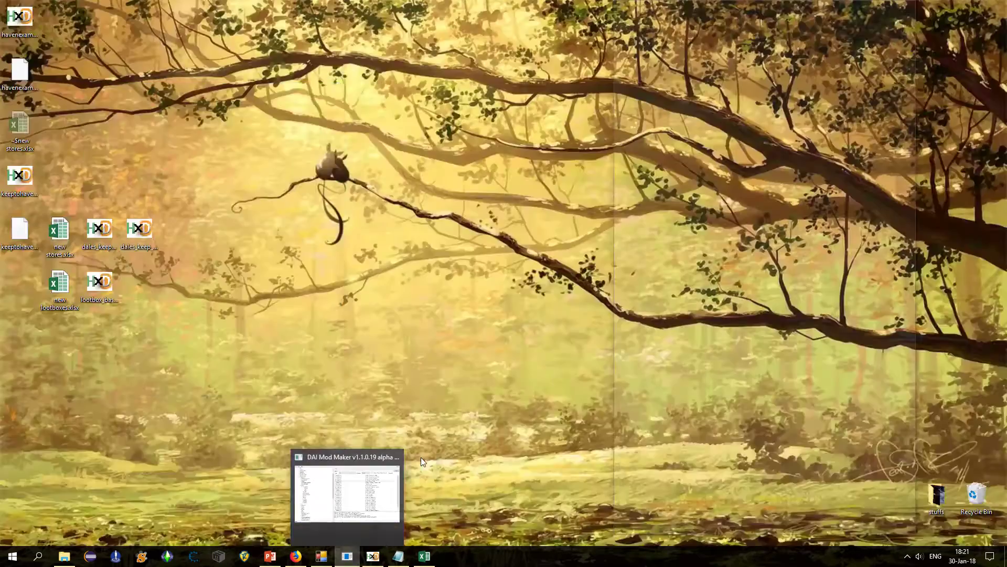
pyautogui.click(355, 479)
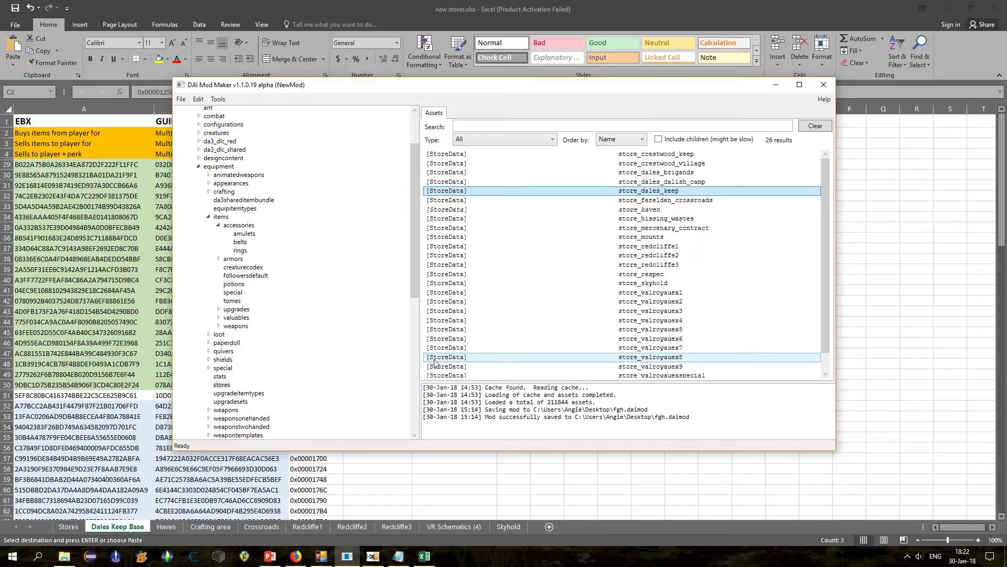
pyautogui.scroll(3, 298, 292)
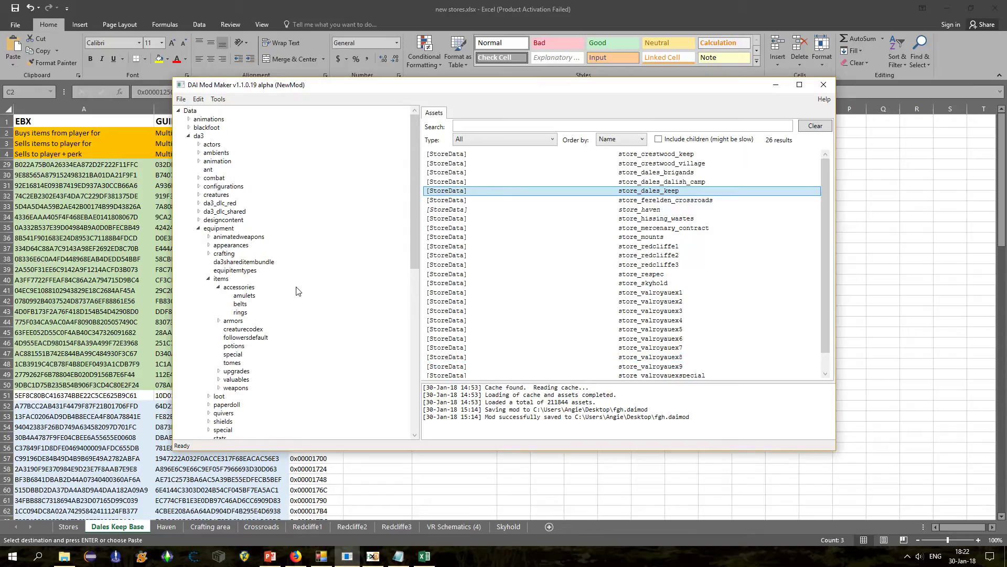
pyautogui.click(208, 278)
pyautogui.click(200, 228)
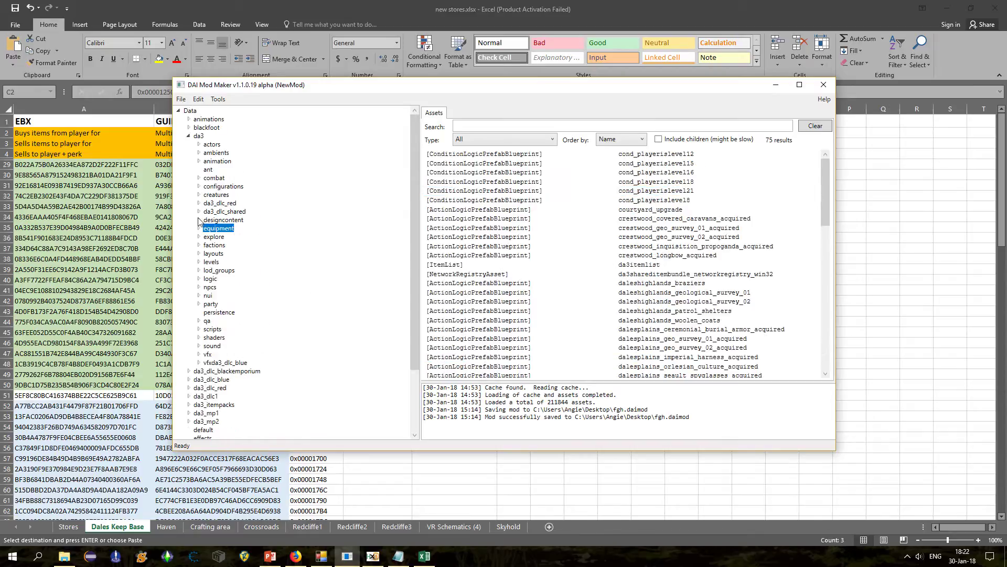
pyautogui.click(199, 220)
pyautogui.click(209, 329)
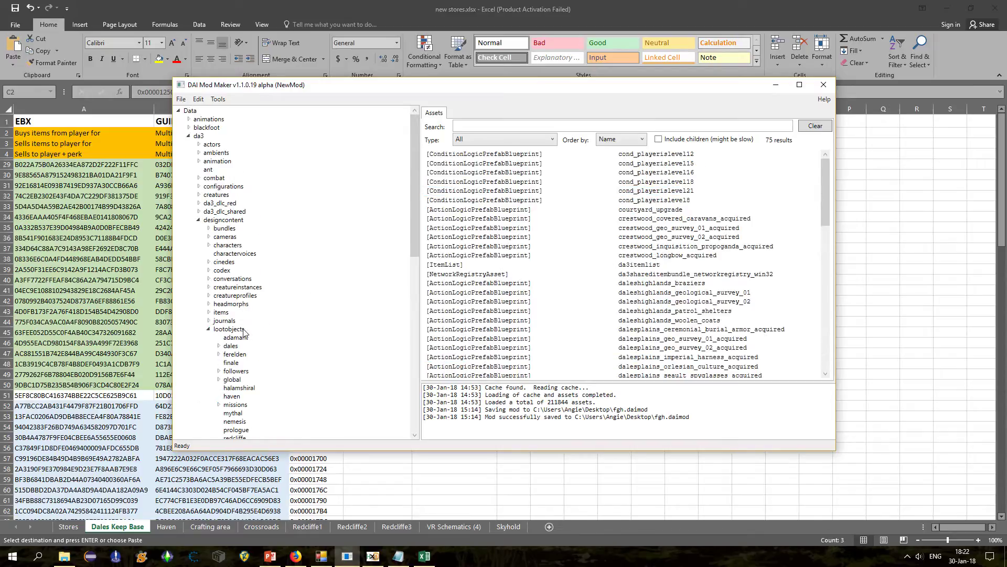
pyautogui.scroll(-4, 254, 335)
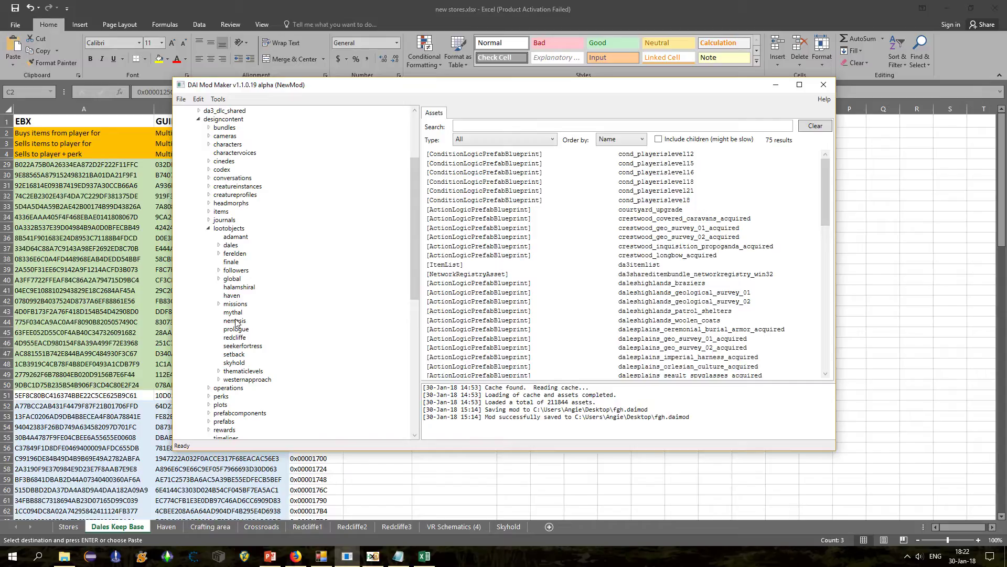
pyautogui.click(236, 328)
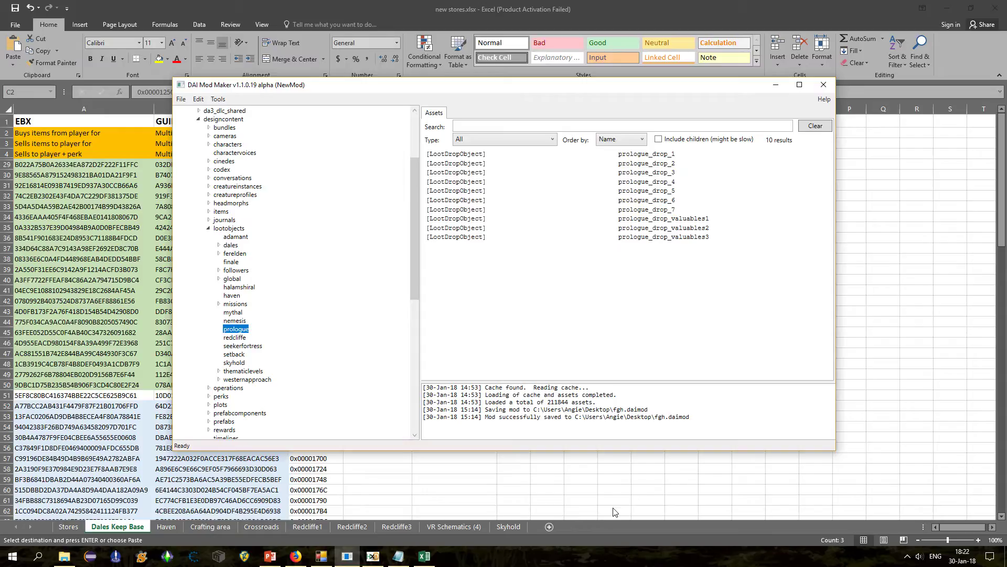
# Step: Open new lootboxes.xlsx from the desktop and examine the plot condition note and the min and max amount columns of haven_crafting_mats_base
pyautogui.click(1005, 556)
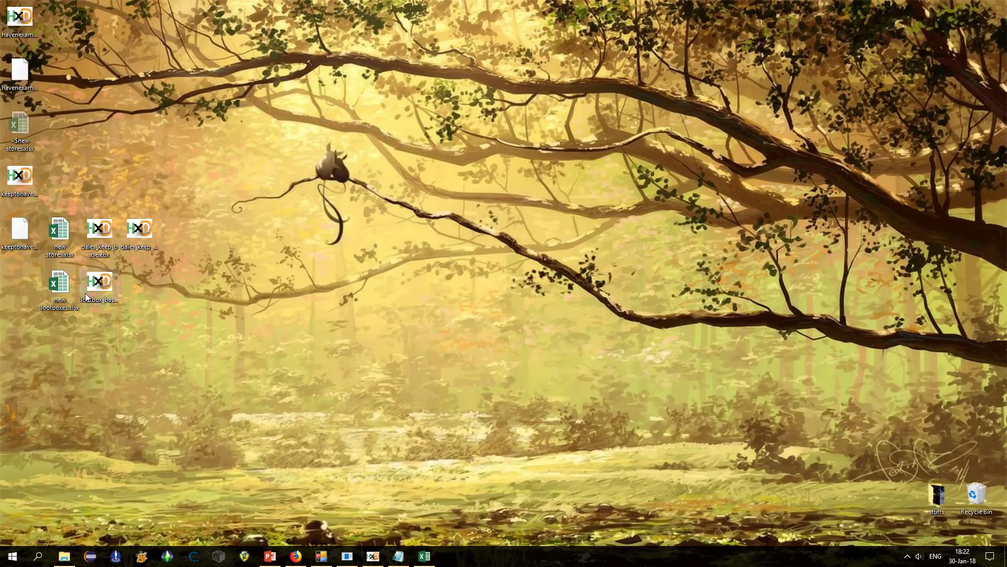
pyautogui.doubleClick(57, 288)
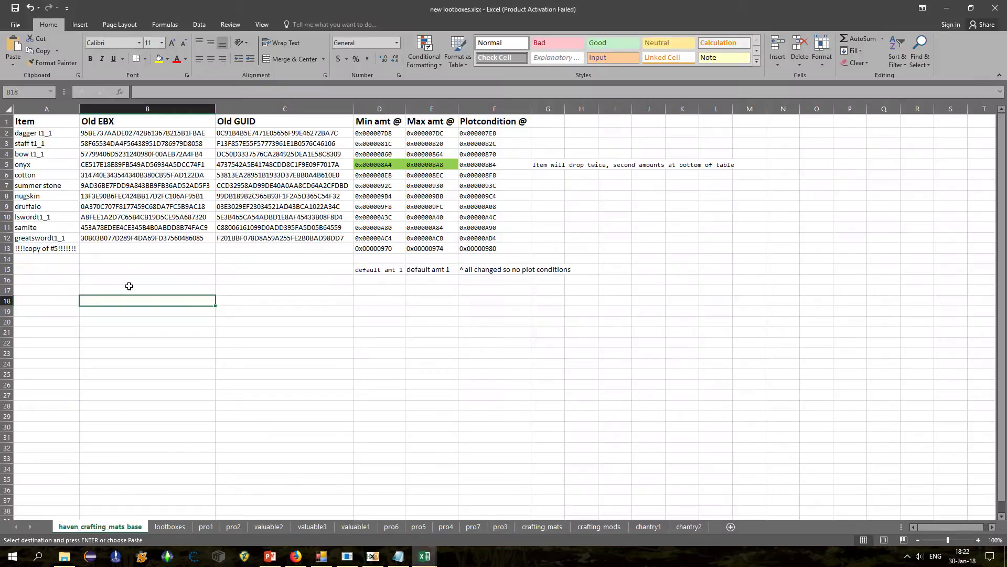
pyautogui.click(129, 248)
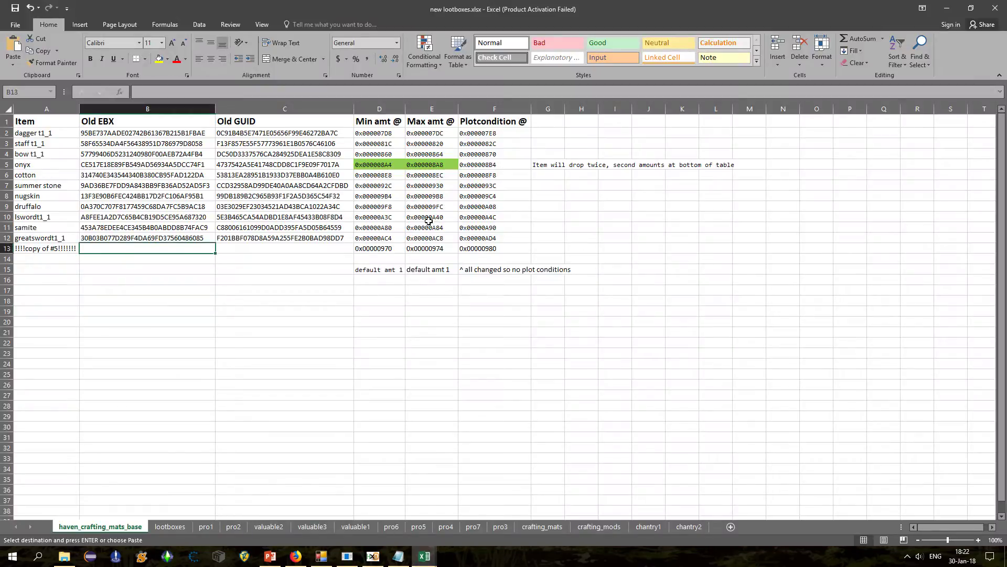
pyautogui.click(490, 267)
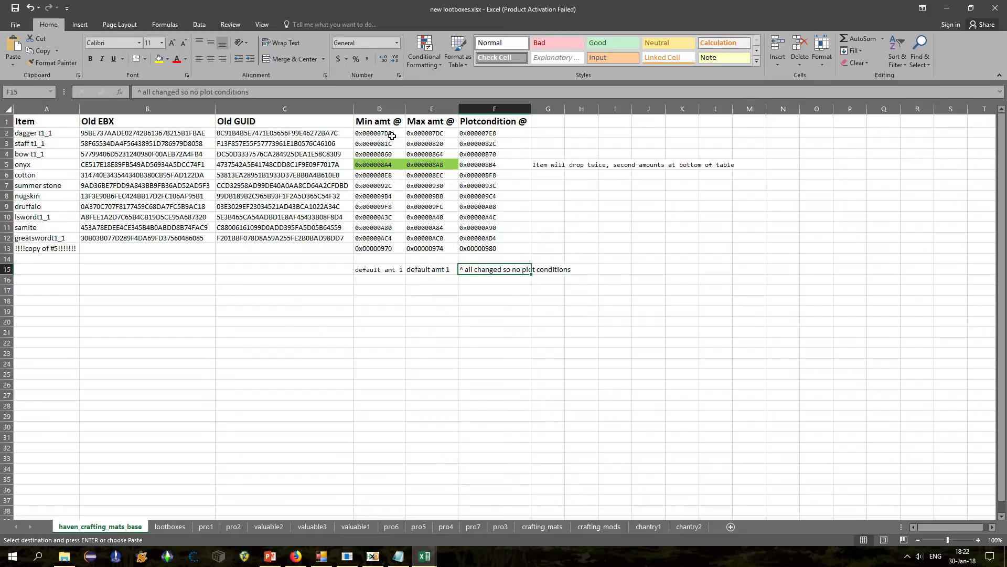
pyautogui.moveTo(380, 121); pyautogui.dragTo(418, 120)
pyautogui.hotkey('ctrl', 'v')
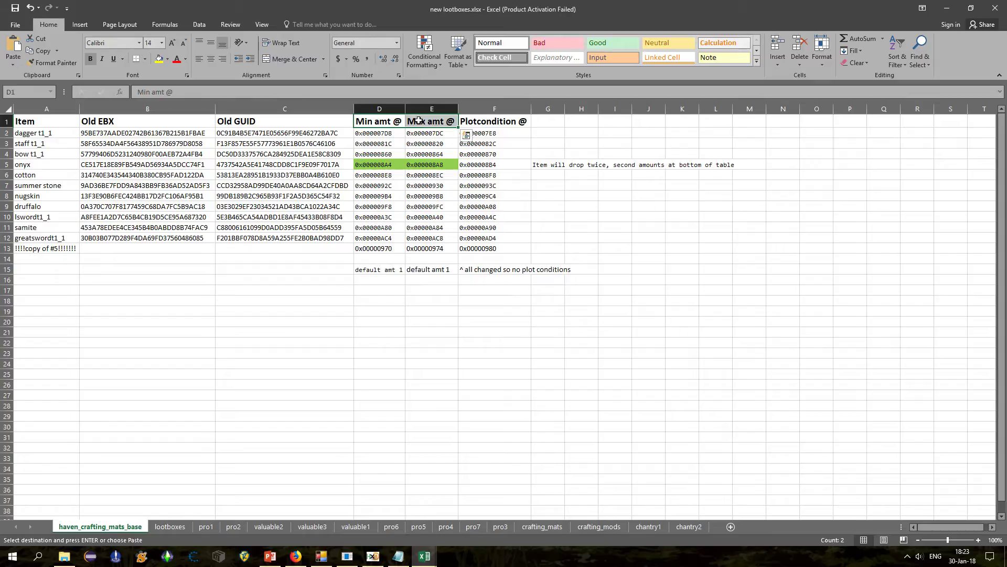
# Step: Compare the onyx row's EBX/GUID and min/max amount offsets with the second amount offsets in row 13
pyautogui.moveTo(377, 164); pyautogui.dragTo(421, 164)
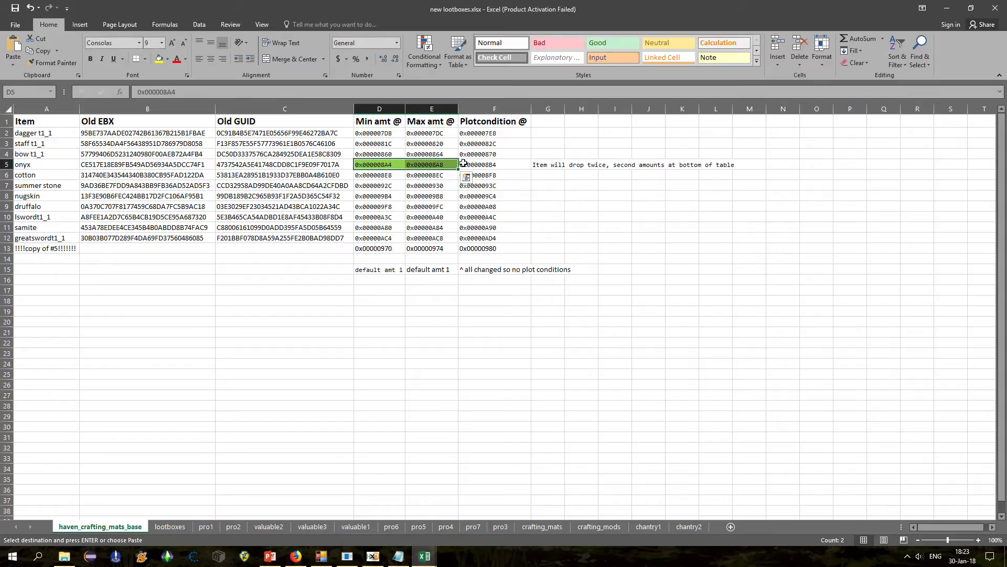
pyautogui.click(370, 249)
pyautogui.hotkey('ctrl', 'v')
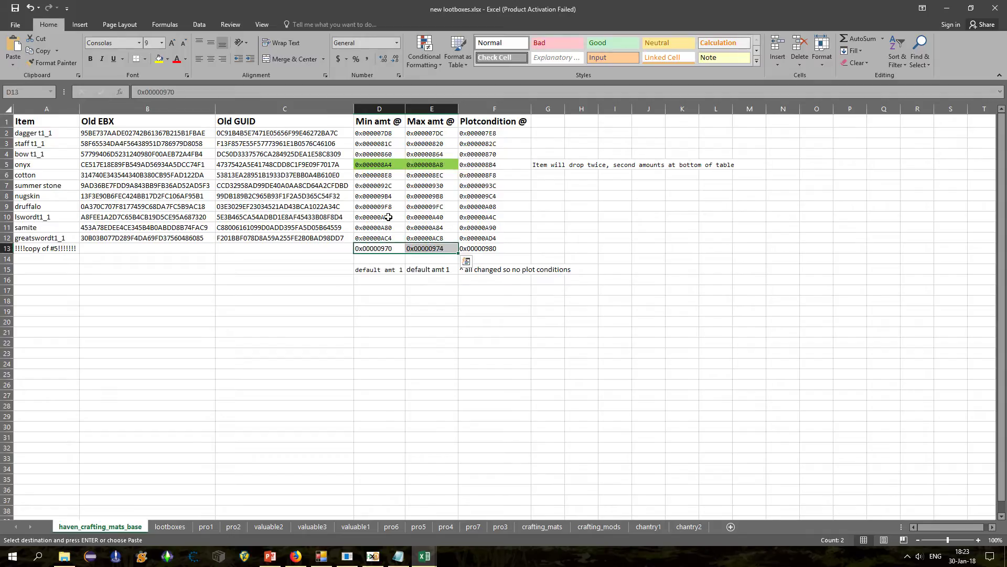
pyautogui.click(271, 165)
pyautogui.moveTo(194, 164); pyautogui.dragTo(237, 164)
pyautogui.hotkey('ctrl', 'v')
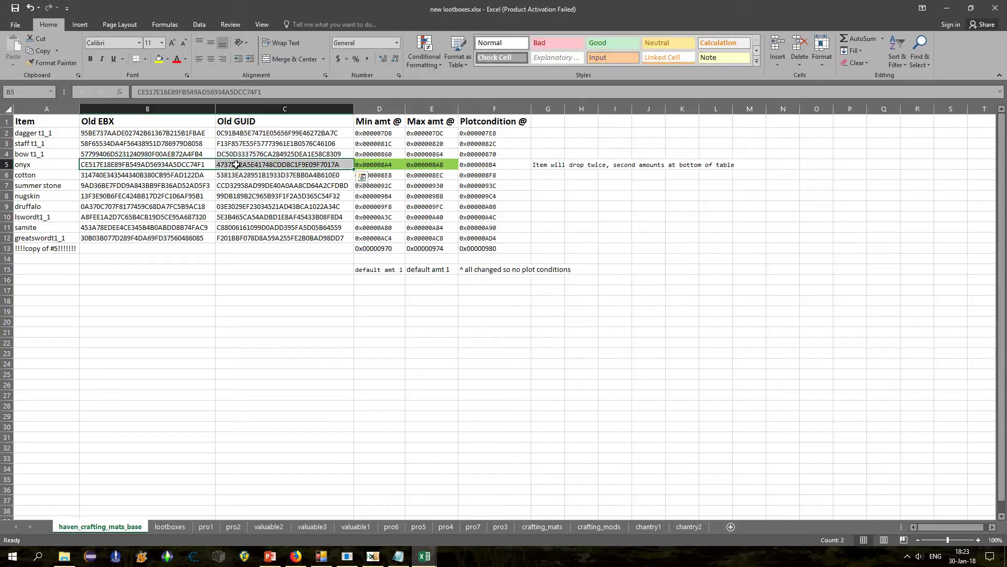
pyautogui.click(265, 270)
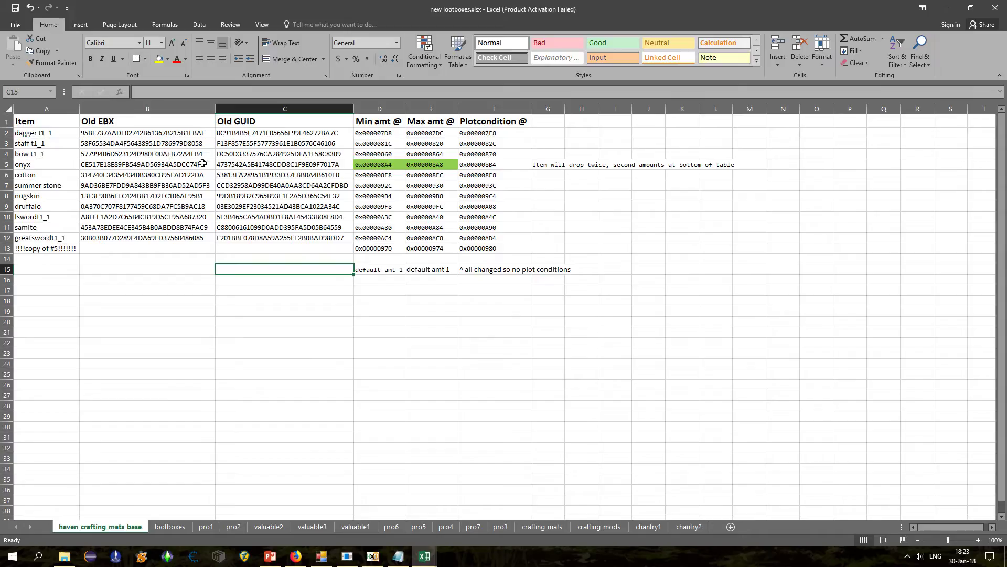
pyautogui.moveTo(251, 164); pyautogui.dragTo(209, 164)
pyautogui.write('CE517E18E89FB549AD56934A5DCC74F1\t4737542A5E41748CDD8C1F9E09F7017A')
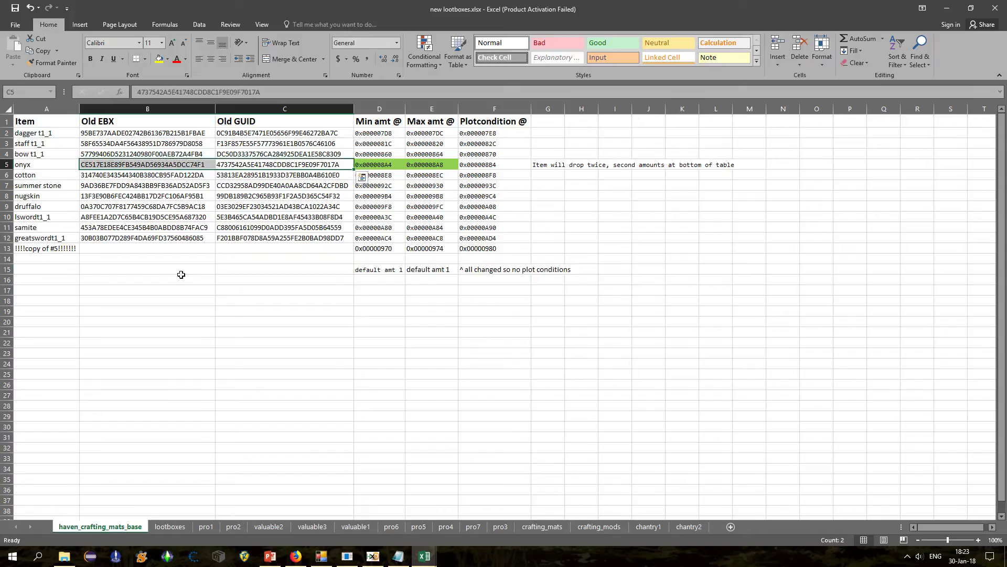
pyautogui.moveTo(389, 249); pyautogui.dragTo(431, 249)
pyautogui.moveTo(391, 164); pyautogui.dragTo(419, 164)
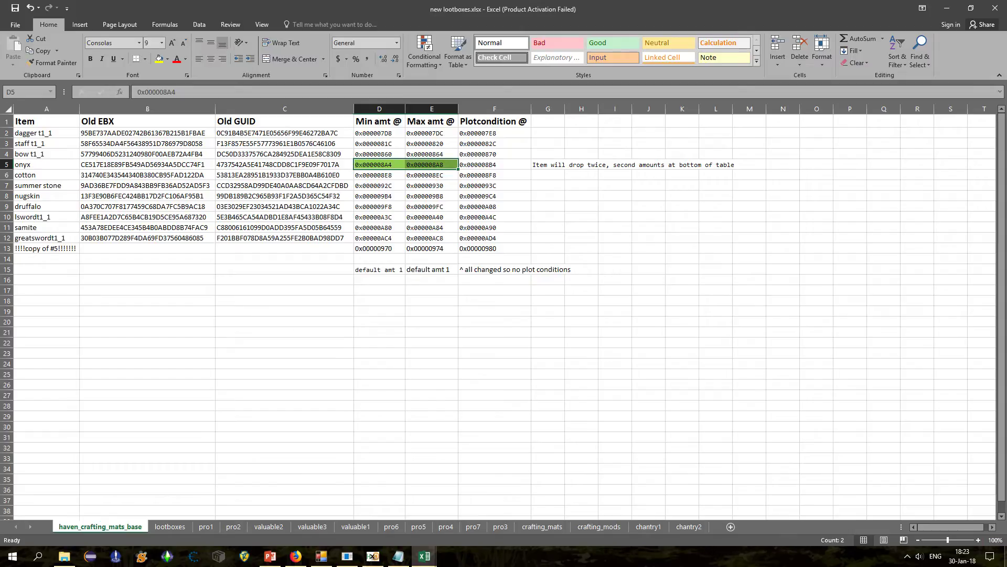
# Step: Open lootbox_base.ebx from the desktop in HxD and select its EBX/GUID block from offset 40 to 19F
pyautogui.press('super+d')
pyautogui.doubleClick(99, 286)
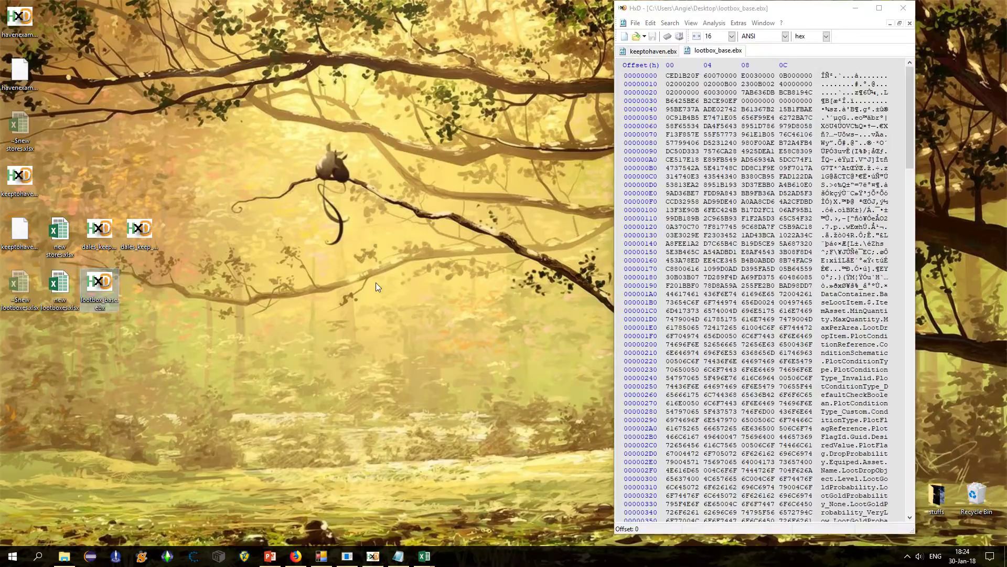
pyautogui.moveTo(759, 97); pyautogui.dragTo(810, 108)
pyautogui.click(810, 107)
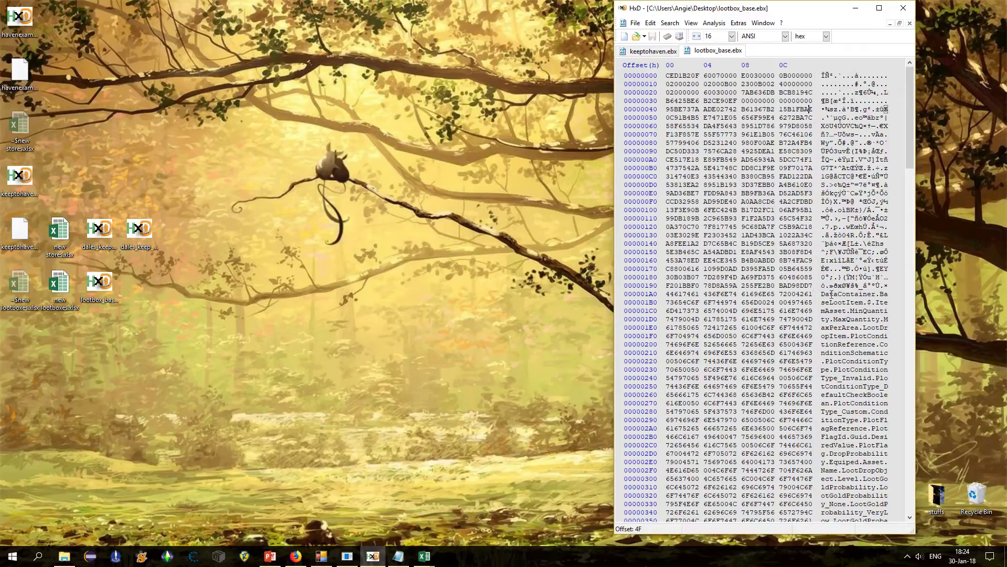
pyautogui.moveTo(813, 286); pyautogui.dragTo(754, 310)
pyautogui.click(812, 286)
pyautogui.moveTo(813, 286); pyautogui.dragTo(667, 109)
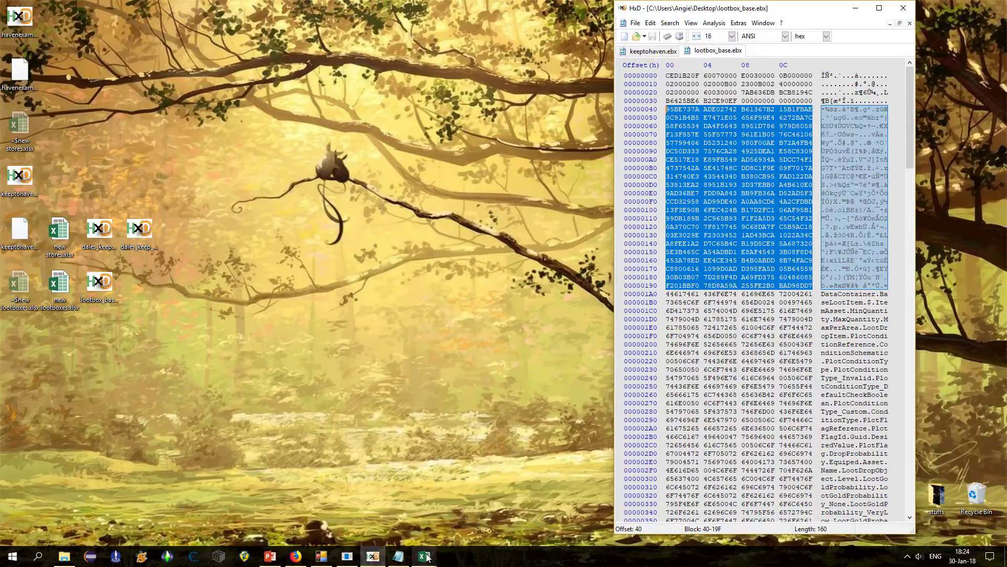
# Step: Review the prologue lootbox names and the order encountered in the lootboxes sheet of new lootboxes.xlsx, then show the desktop
pyautogui.moveTo(426, 556)
pyautogui.click(457, 519)
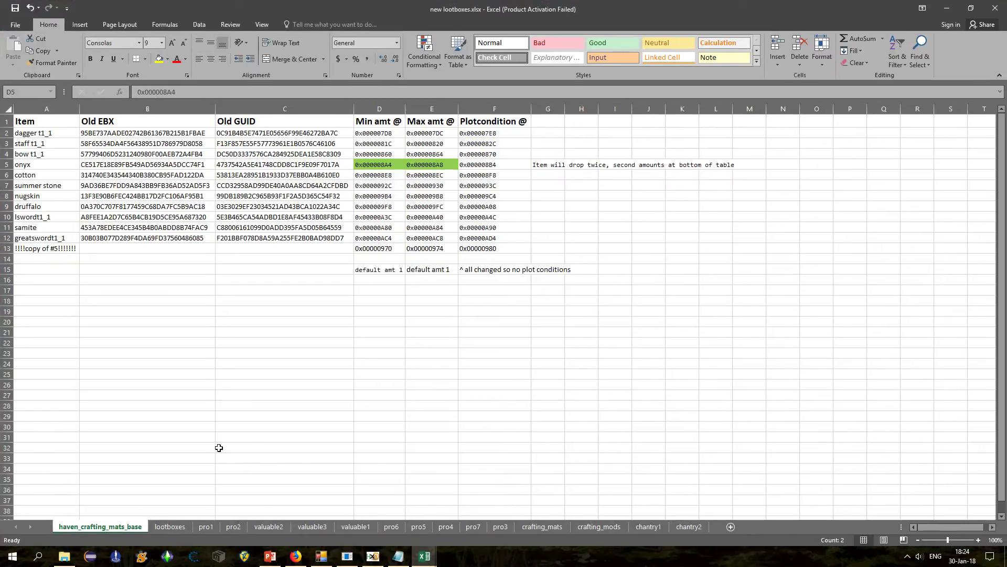
pyautogui.click(169, 527)
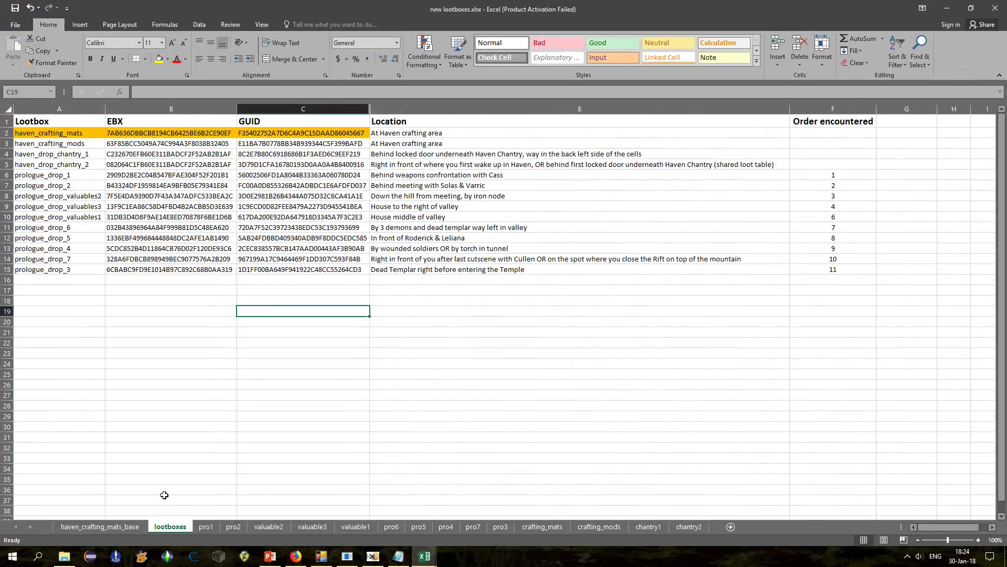
pyautogui.click(168, 341)
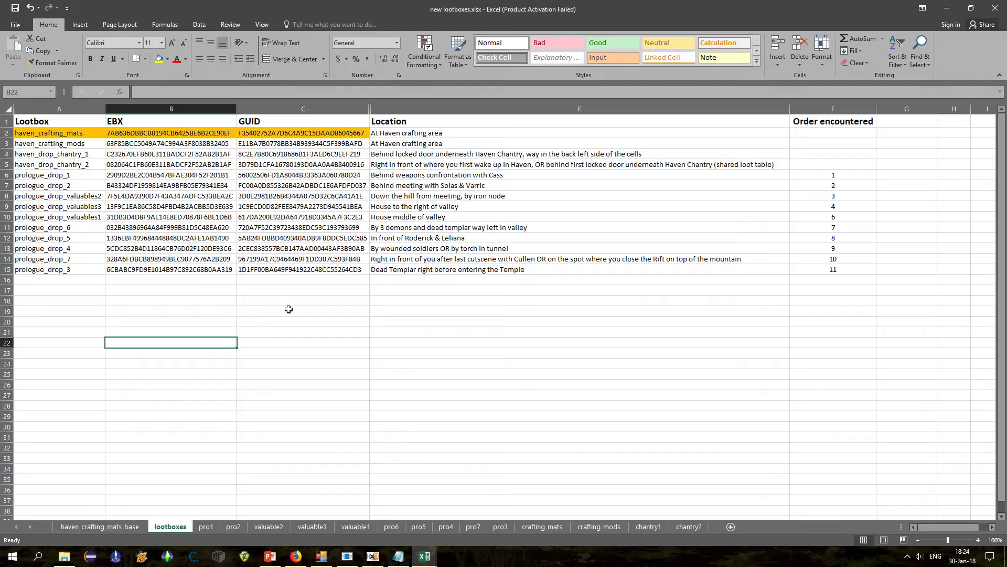
pyautogui.moveTo(820, 175); pyautogui.dragTo(816, 269)
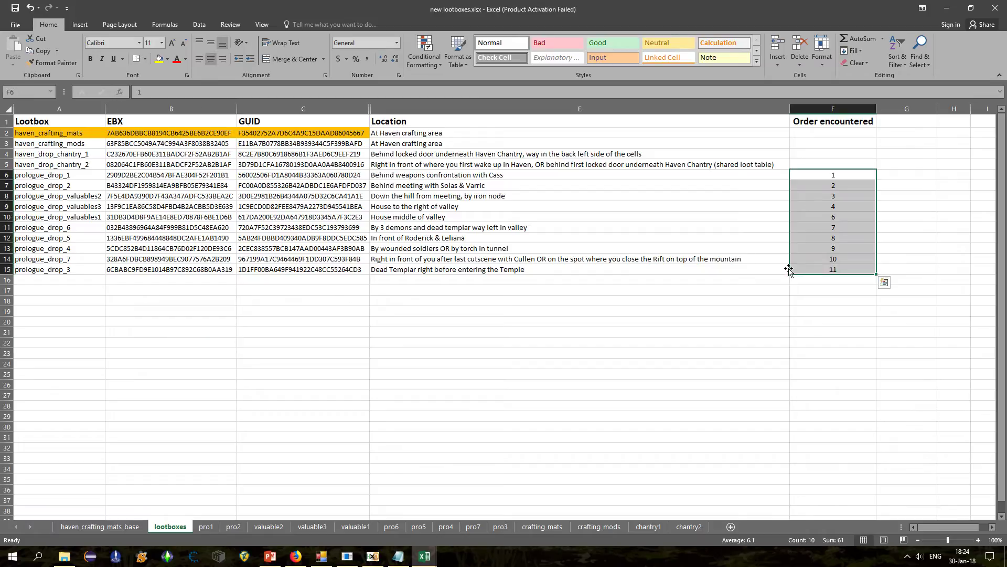
pyautogui.moveTo(51, 176); pyautogui.dragTo(55, 270)
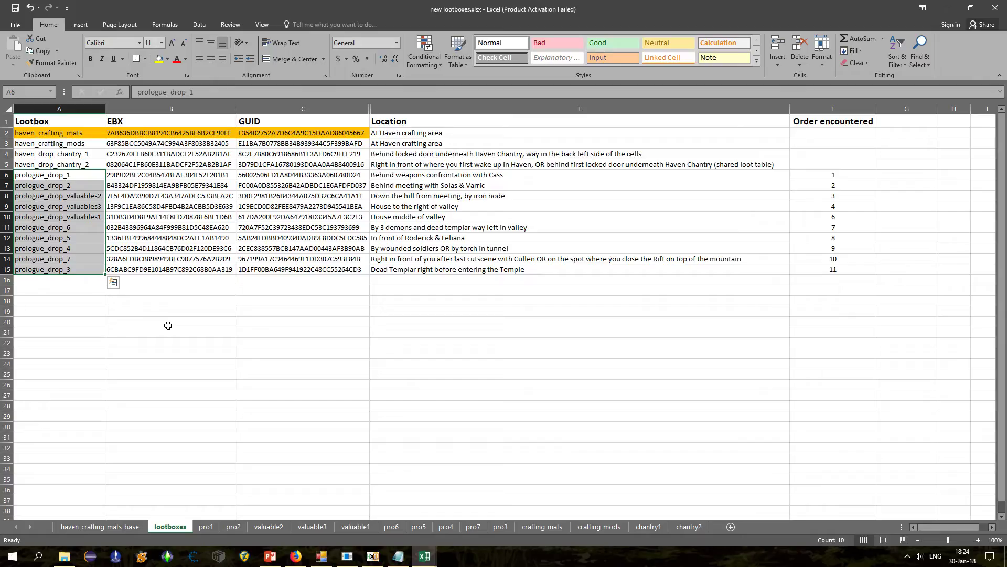
pyautogui.moveTo(87, 176); pyautogui.dragTo(107, 200)
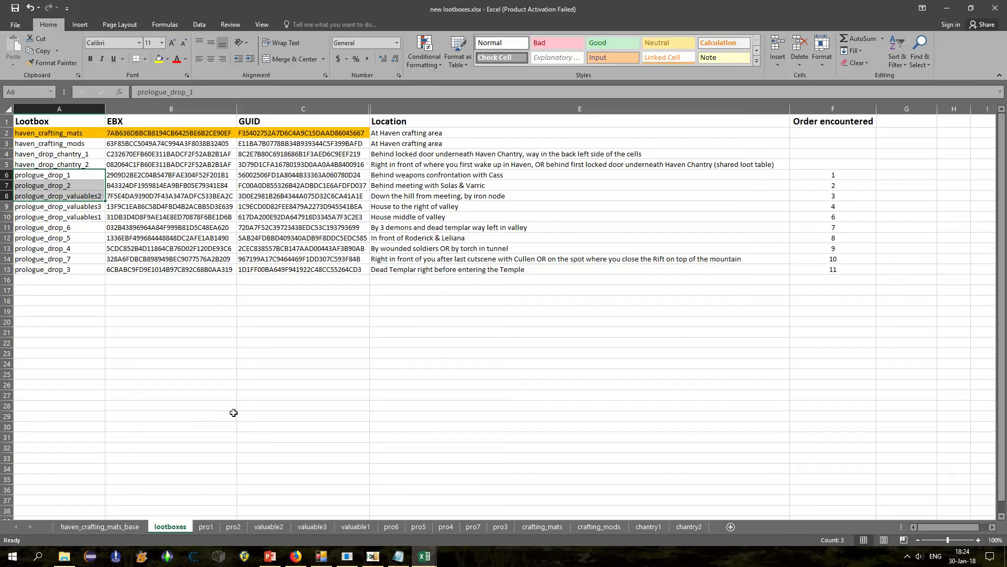
pyautogui.click(205, 384)
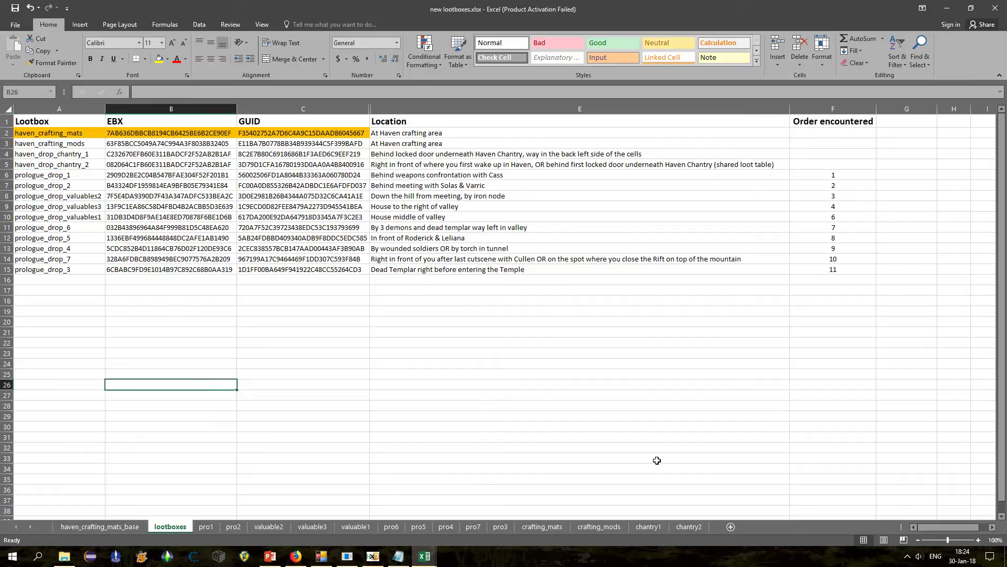
pyautogui.press('super+d')
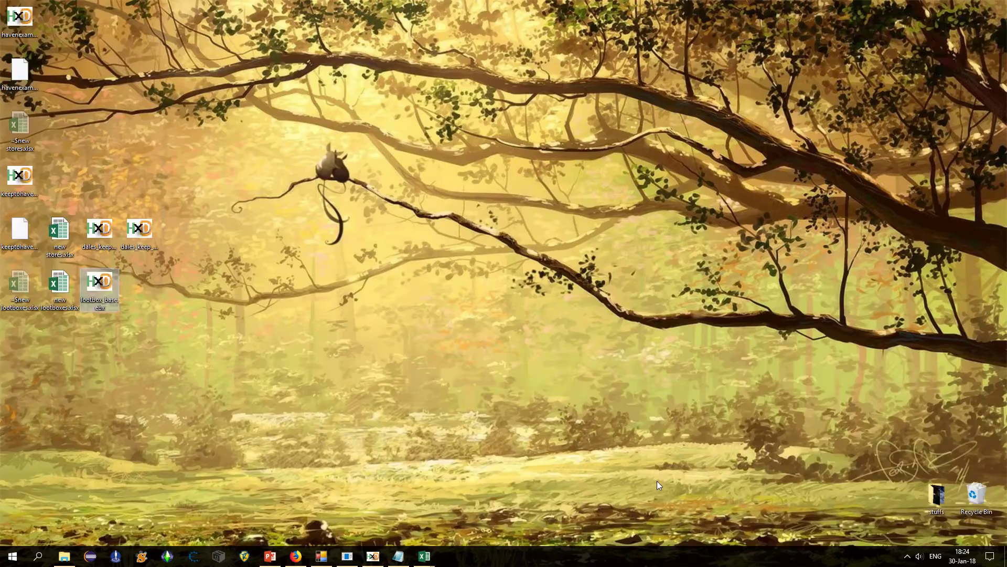